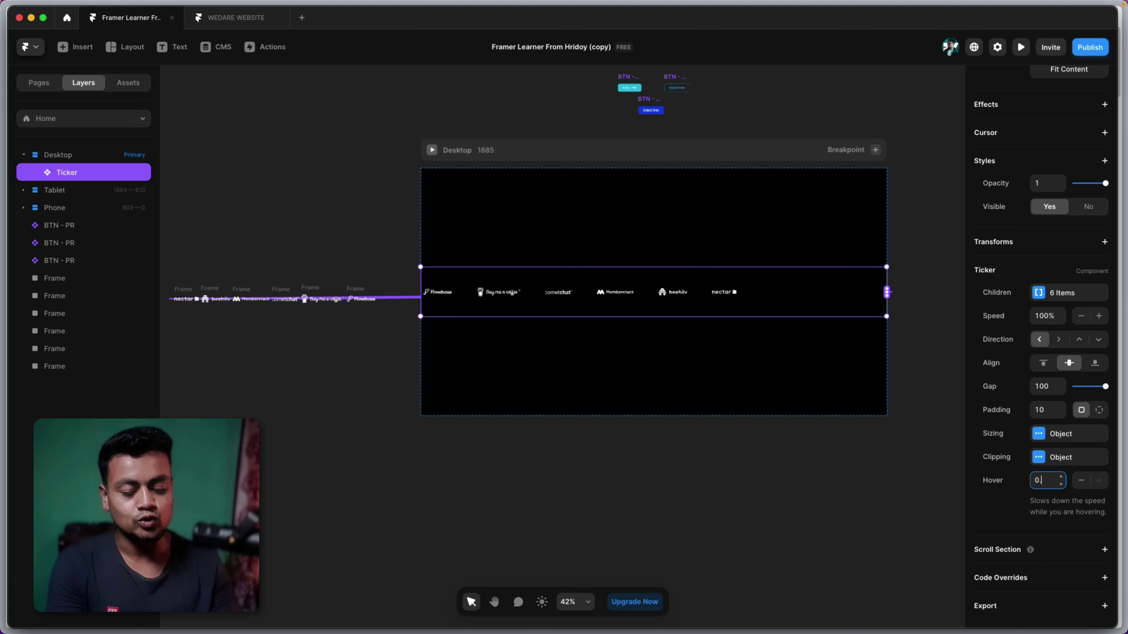
Preview the logo ticker's scrolling and hover behaviour, and inspect its Sizing options
key("super+p")
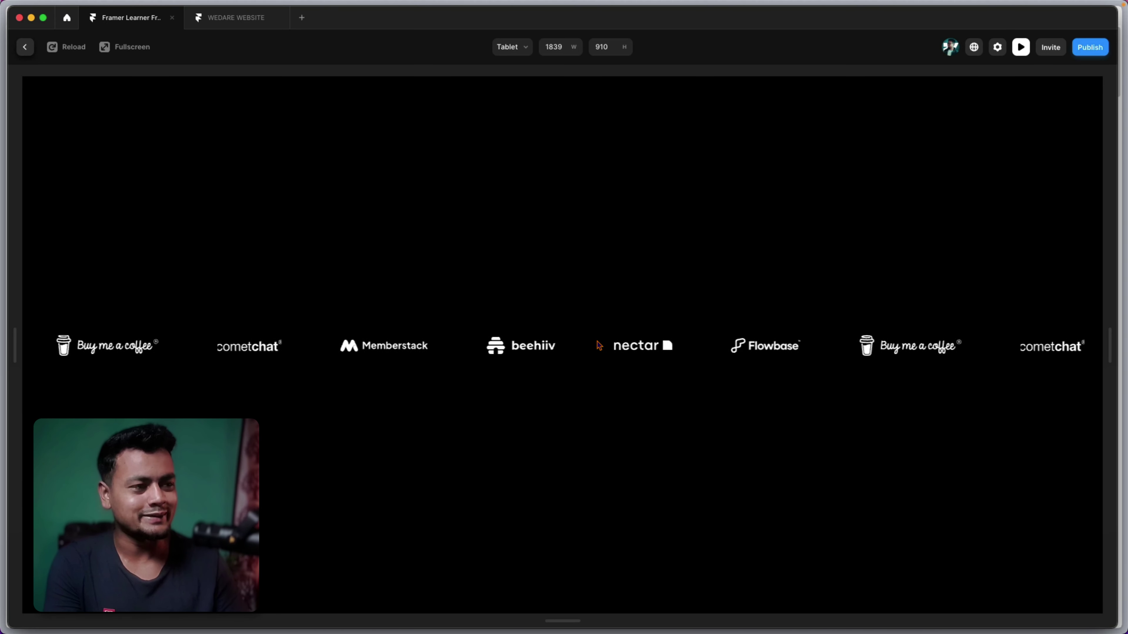
key("Escape")
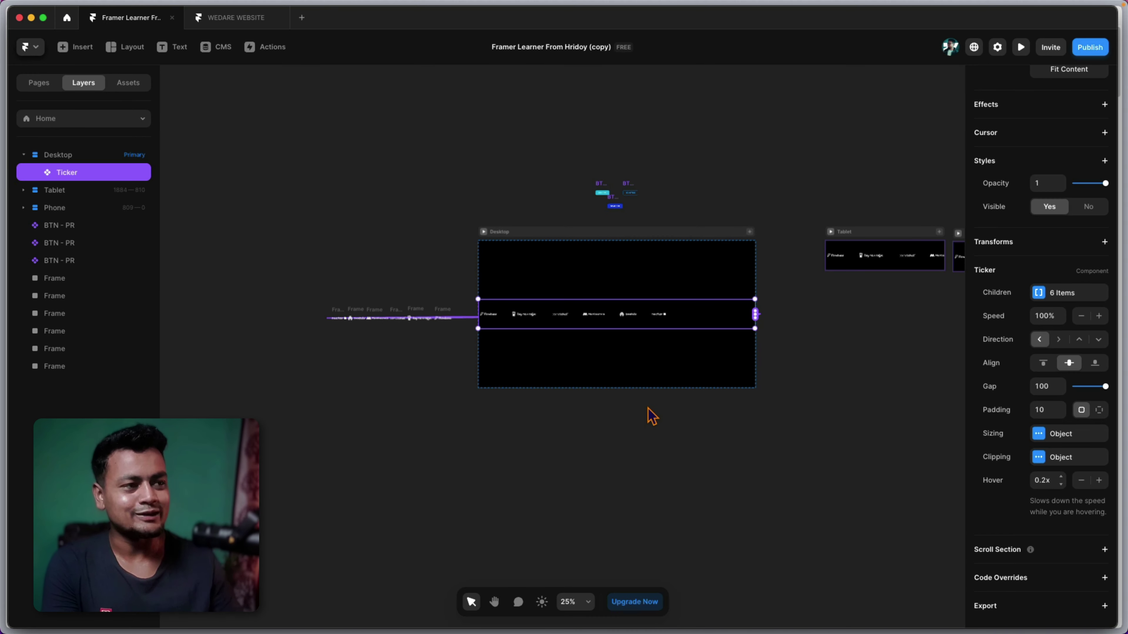
scroll(650, 416, "right", 3)
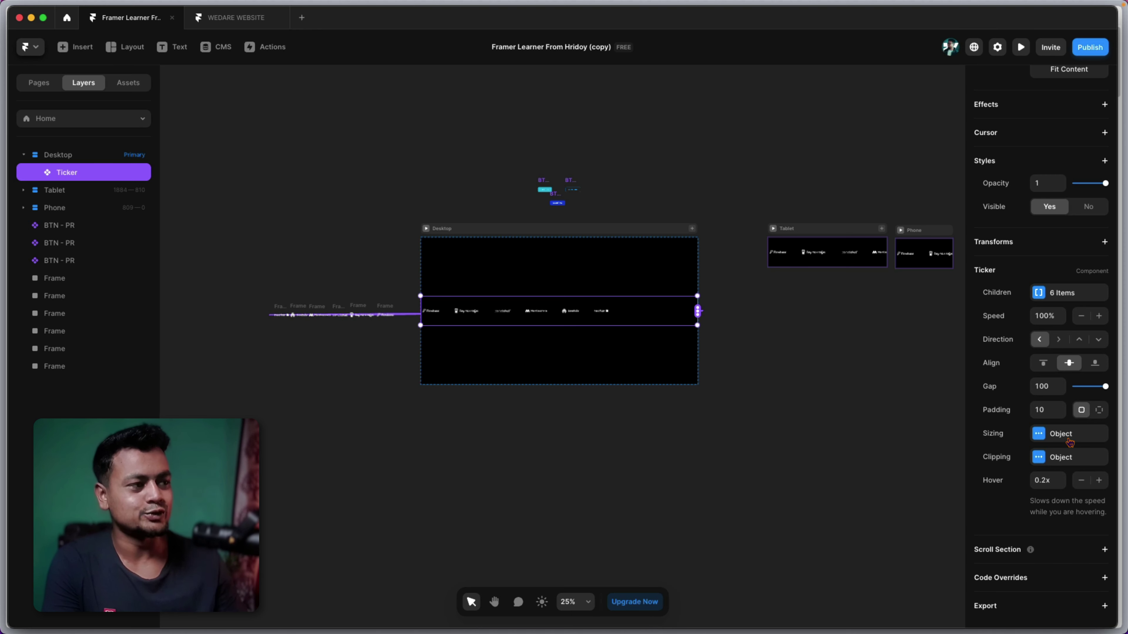
left_click(1069, 441)
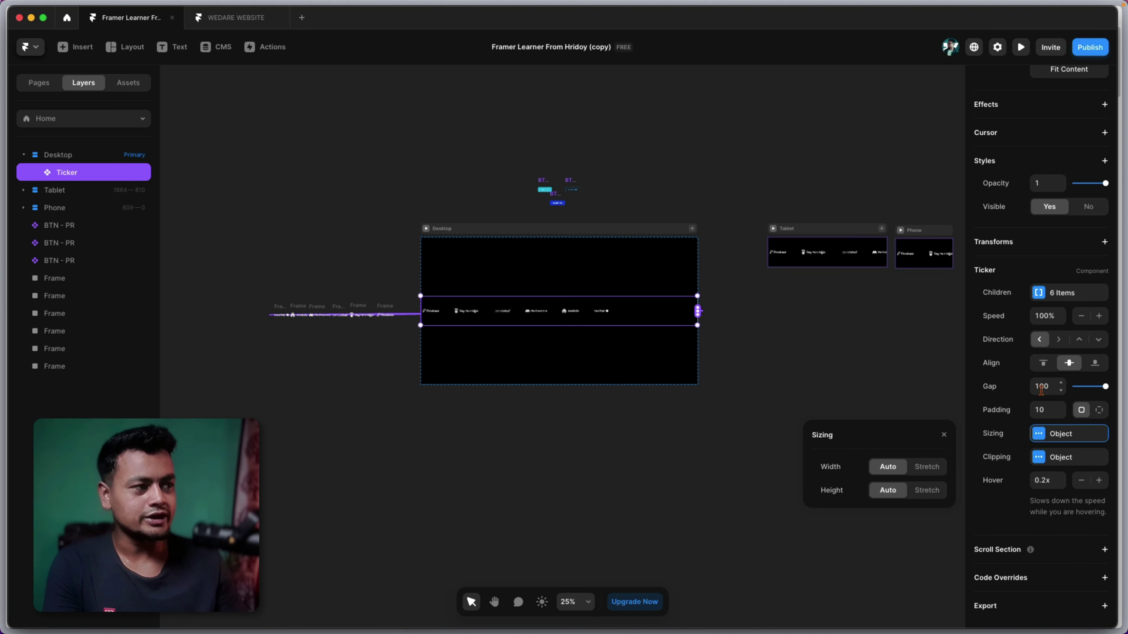
left_click(687, 415)
Duplicate the logo ticker within the Desktop frame and set the copy's scroll direction to right
left_click(588, 314)
key("super+d")
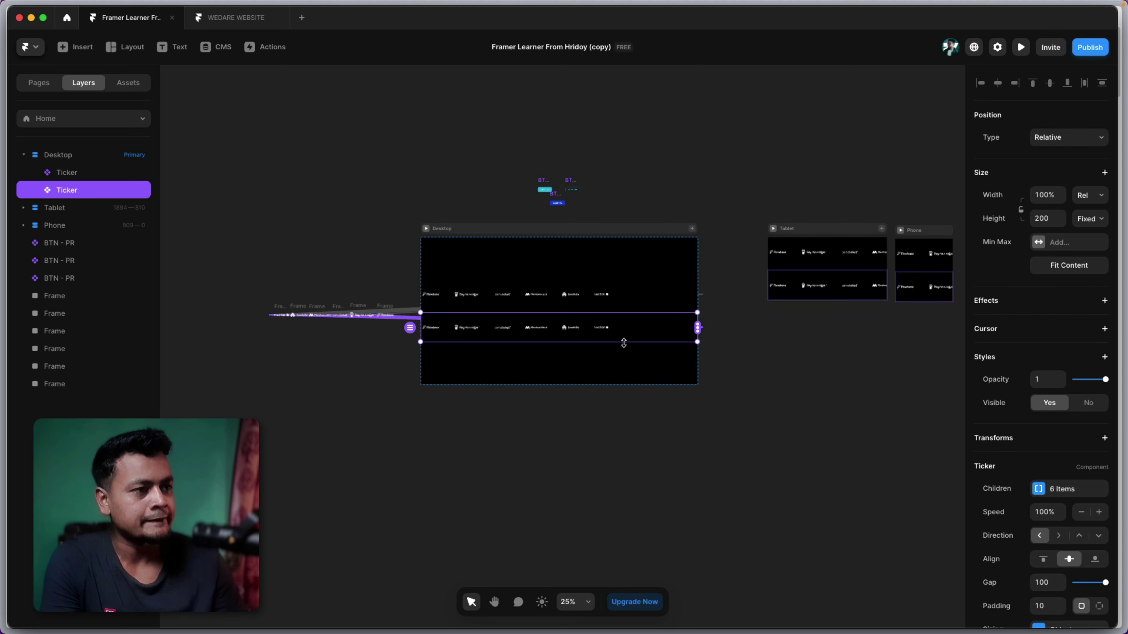
scroll(1059, 397, "down", 5)
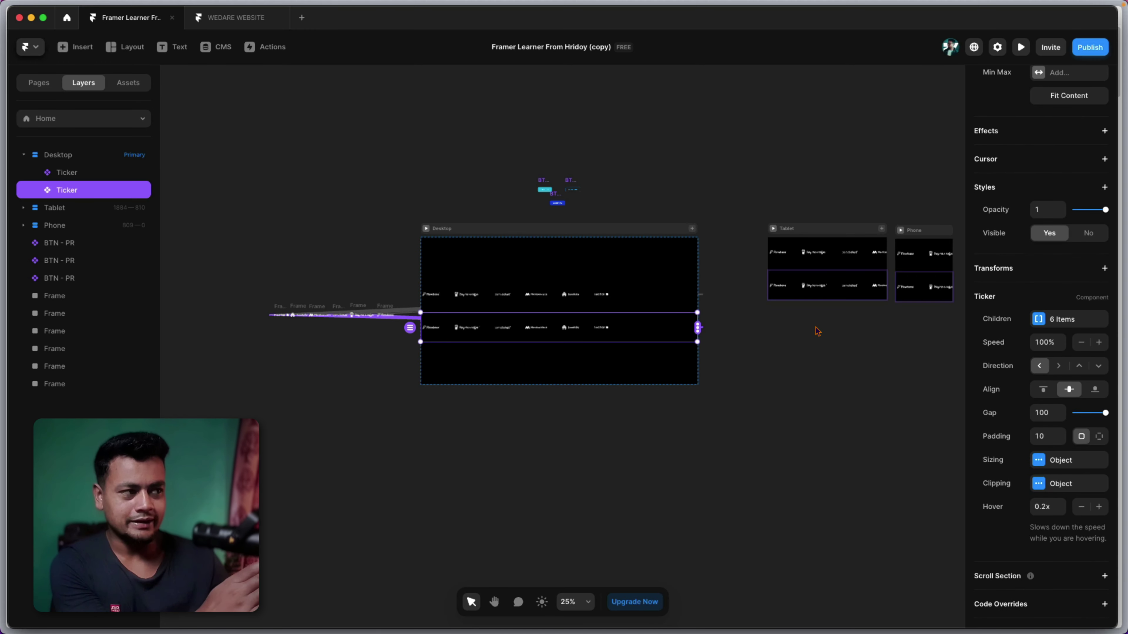
left_click(1058, 365)
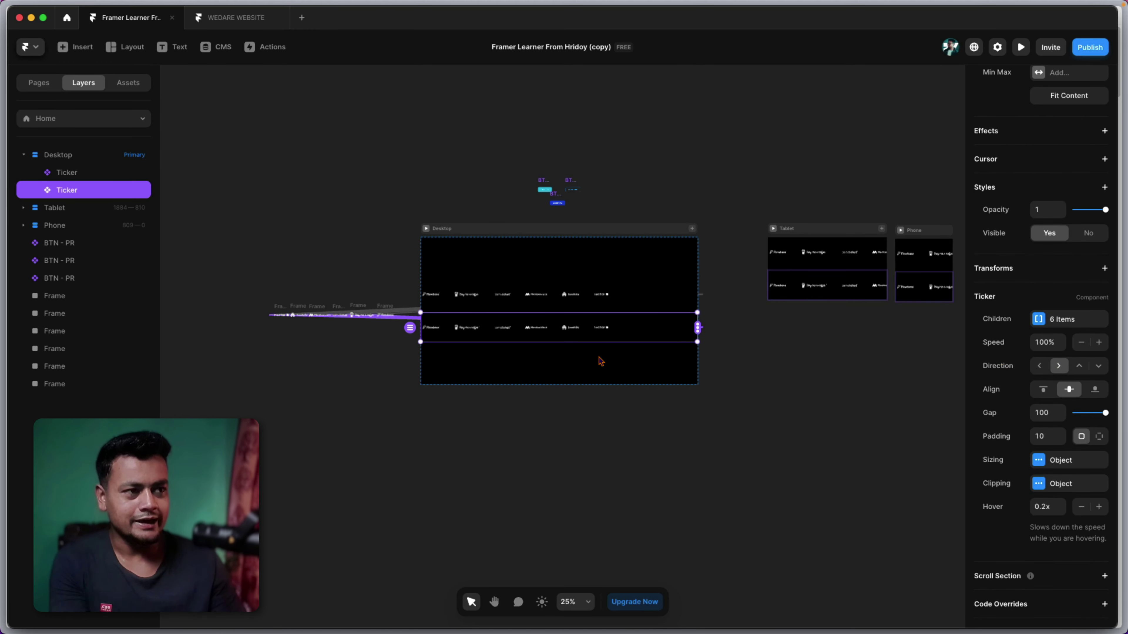
Paste a copy of the right-scrolling ticker onto the empty canvas below the Desktop frame, and preview the two ticker rows on the page
key("super+c")
key("super+v")
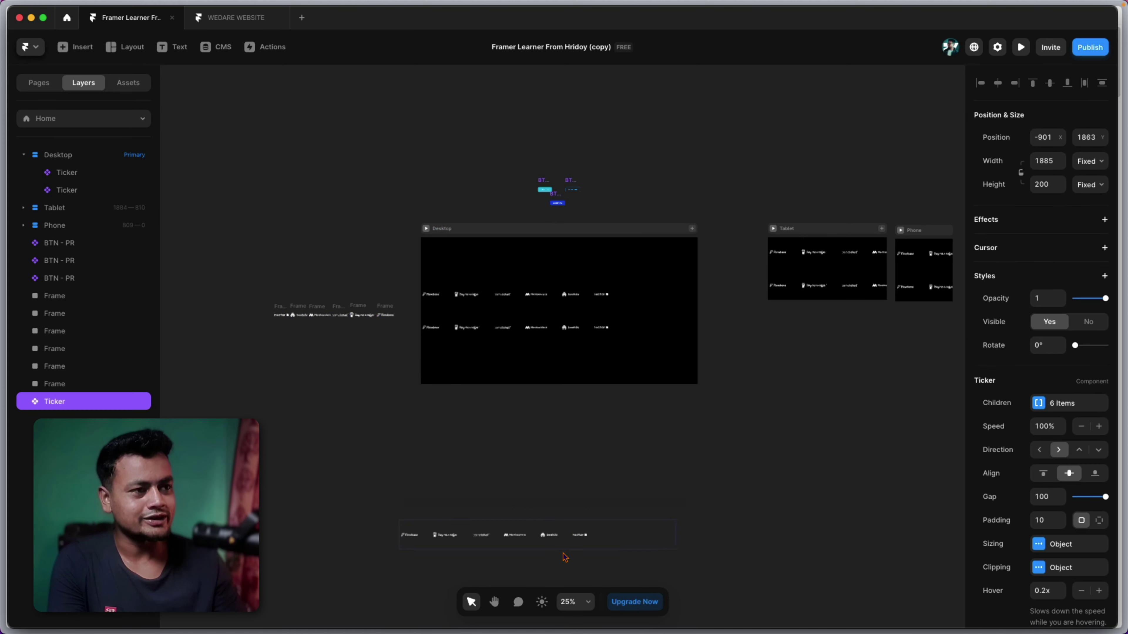
key("Escape")
key("super+p")
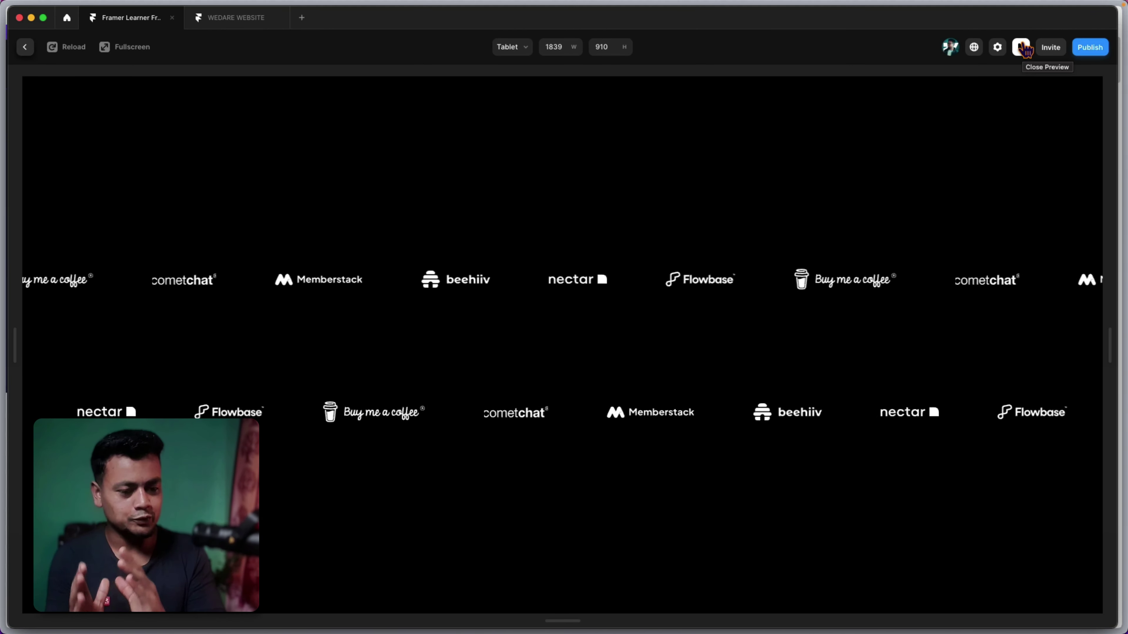
left_click(1021, 47)
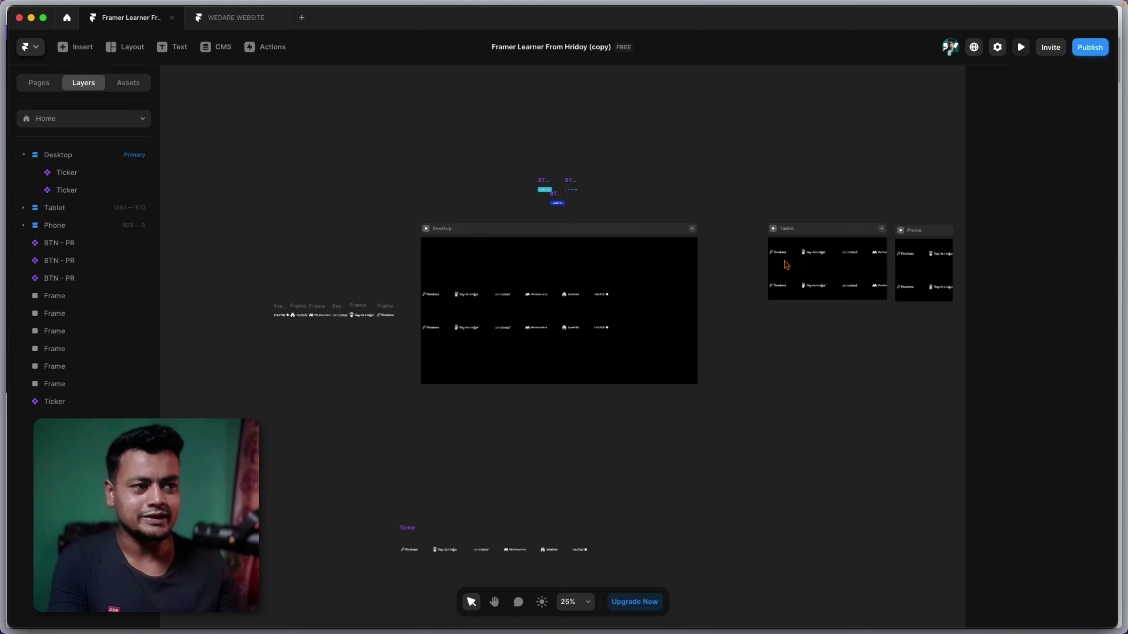
Set the lower ticker's direction to left and the upper ticker's speed to 50%, checking both rows in the preview
left_click(596, 328)
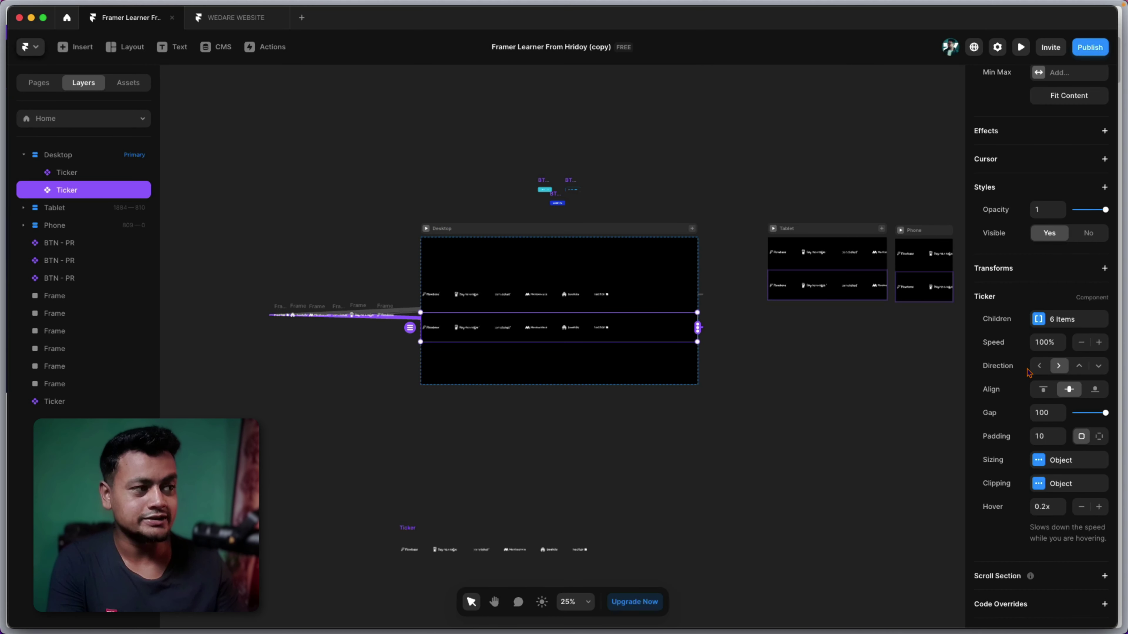
left_click(1039, 366)
key("shift+Tab")
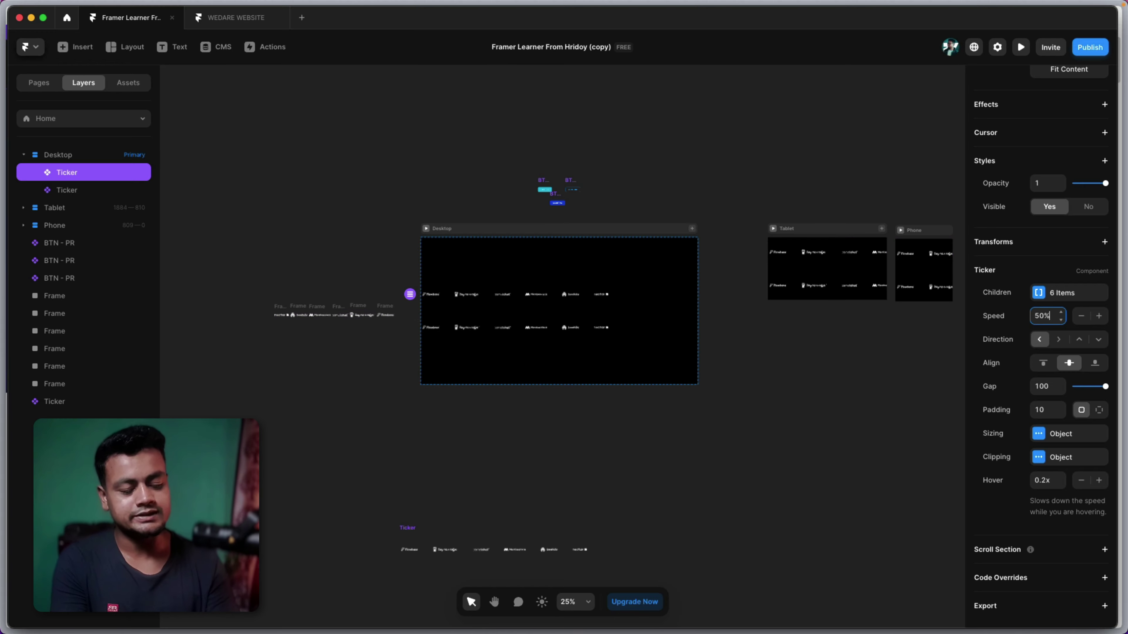
left_click(1021, 47)
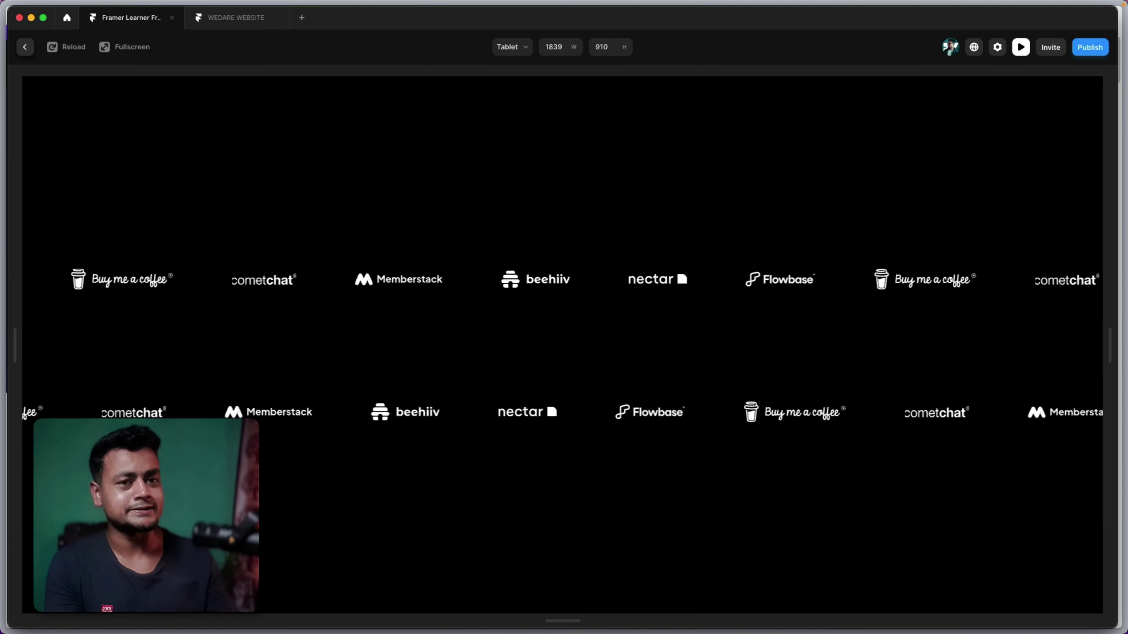
left_click(1035, 47)
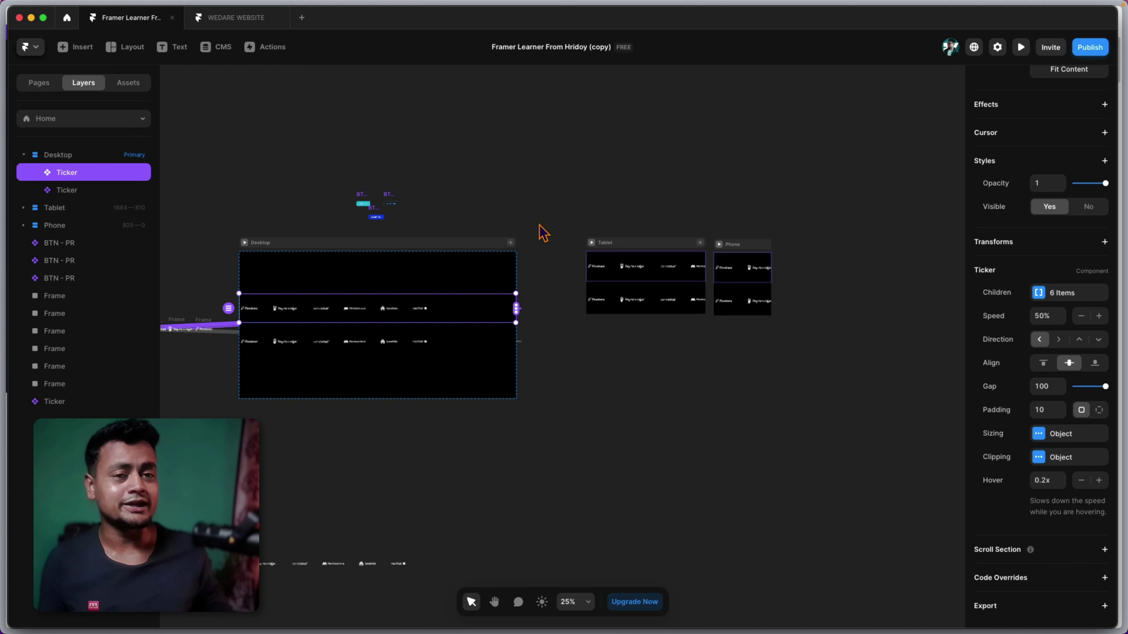
Move the loose ticker below the Desktop frame up toward the frame
left_click(614, 248)
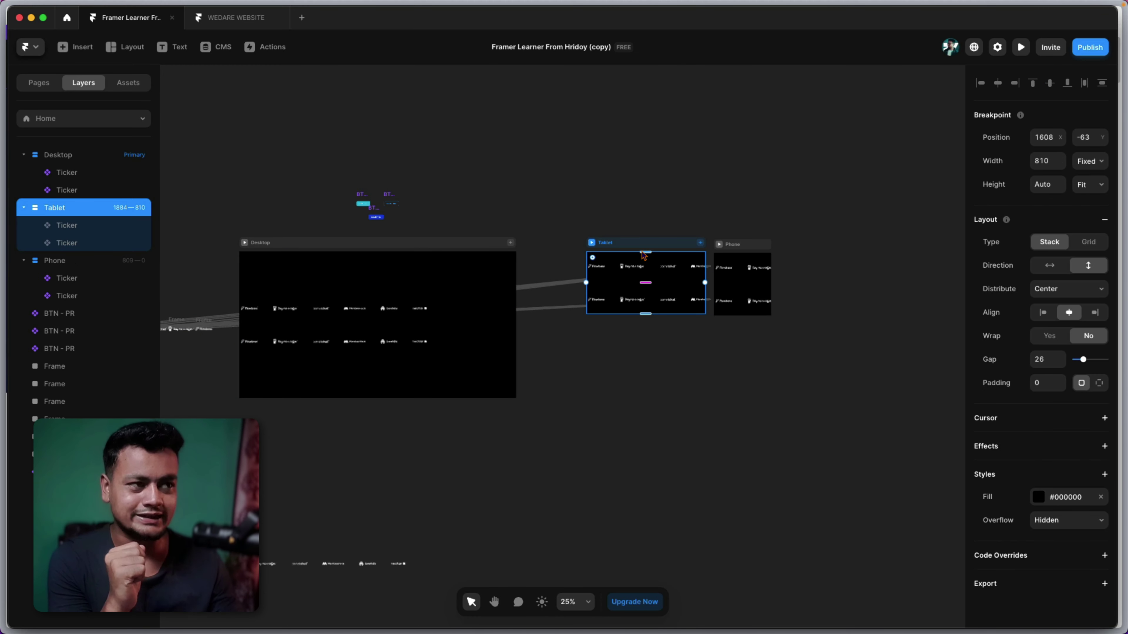
key("Escape")
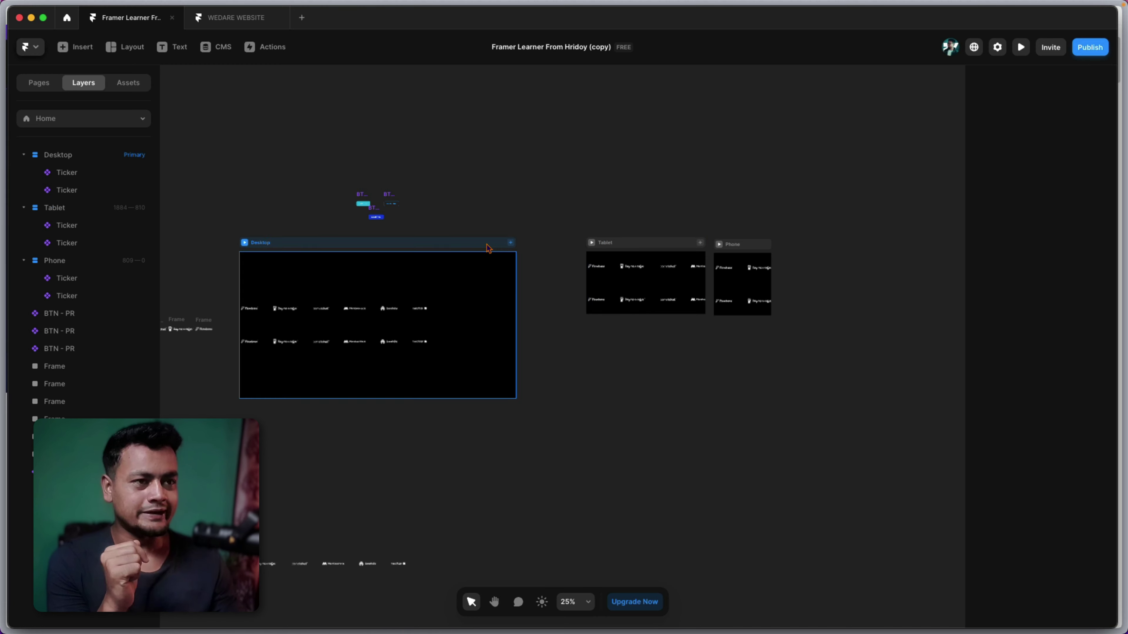
left_click(400, 564)
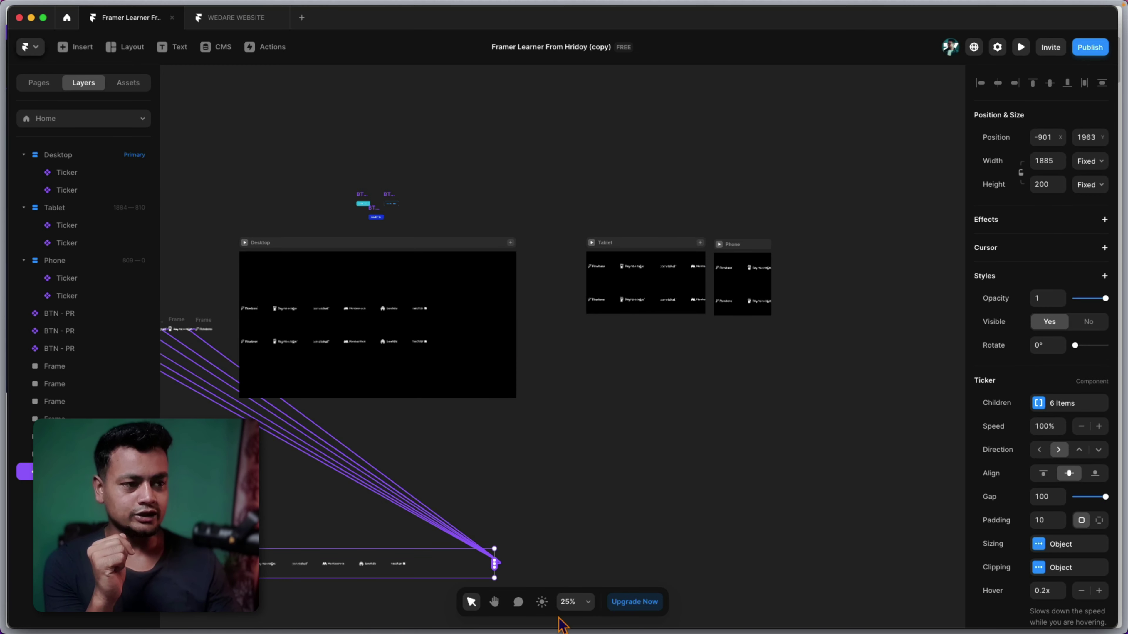
left_click_drag(380, 569, 392, 537)
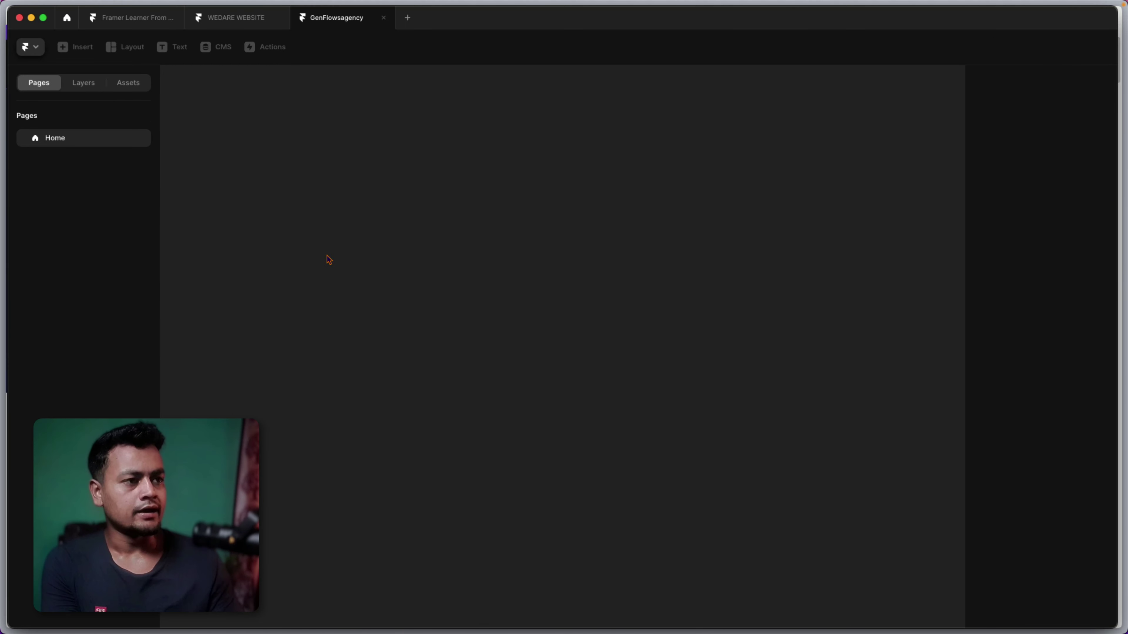
Preview the GenFlowsagency home page and examine the client logo ticker under "Our Clients Got Meetings With"
key("super+p")
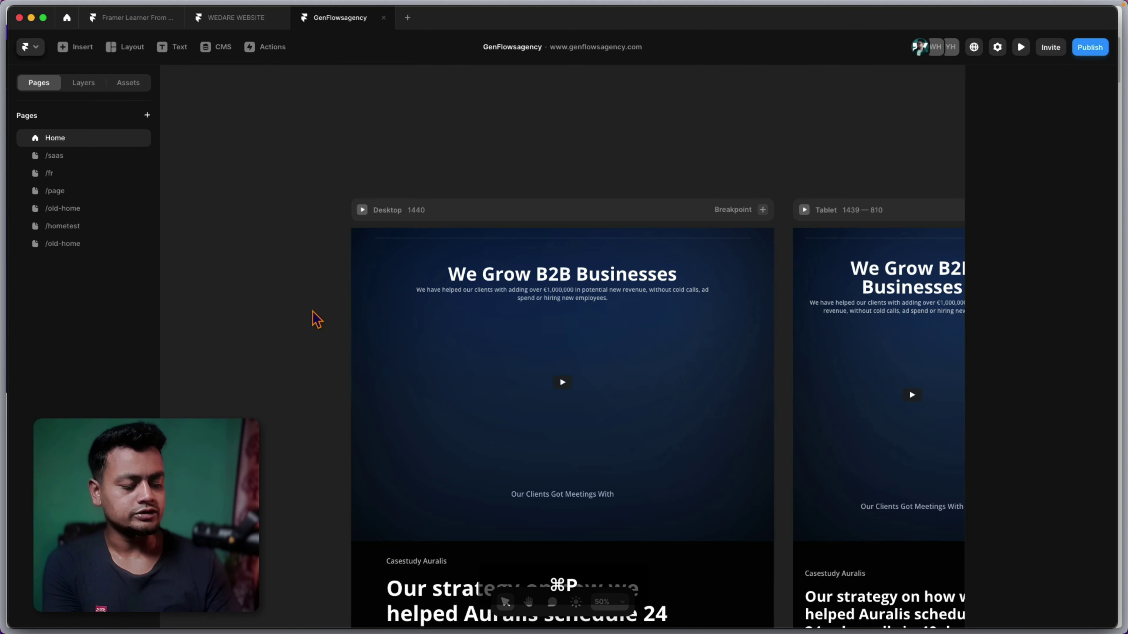
key("super+p")
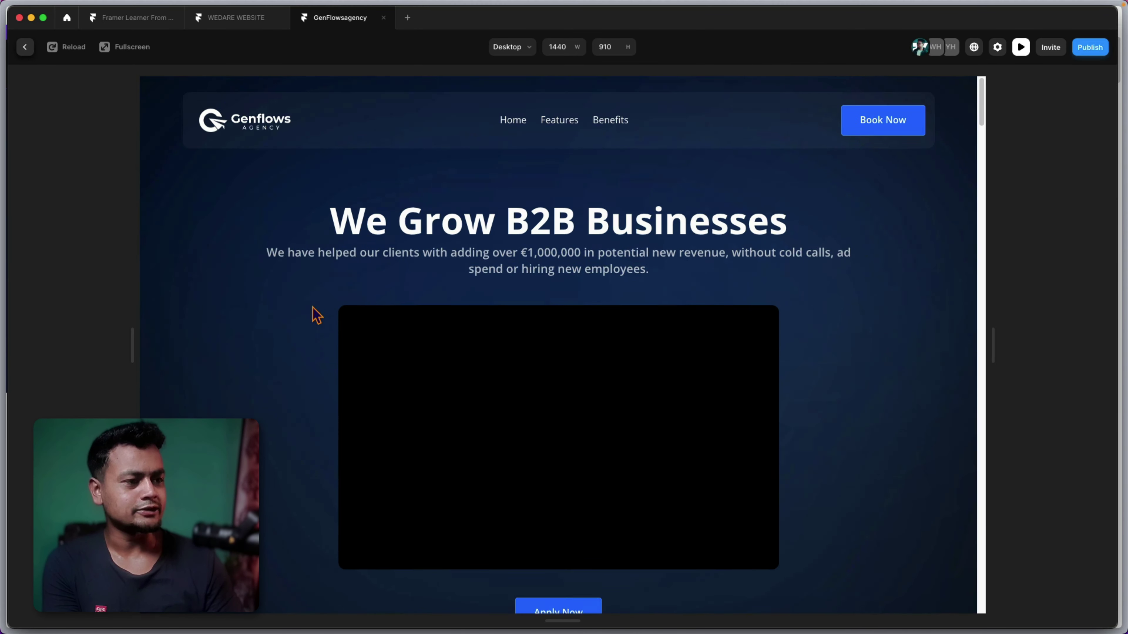
scroll(317, 315, "down", 6)
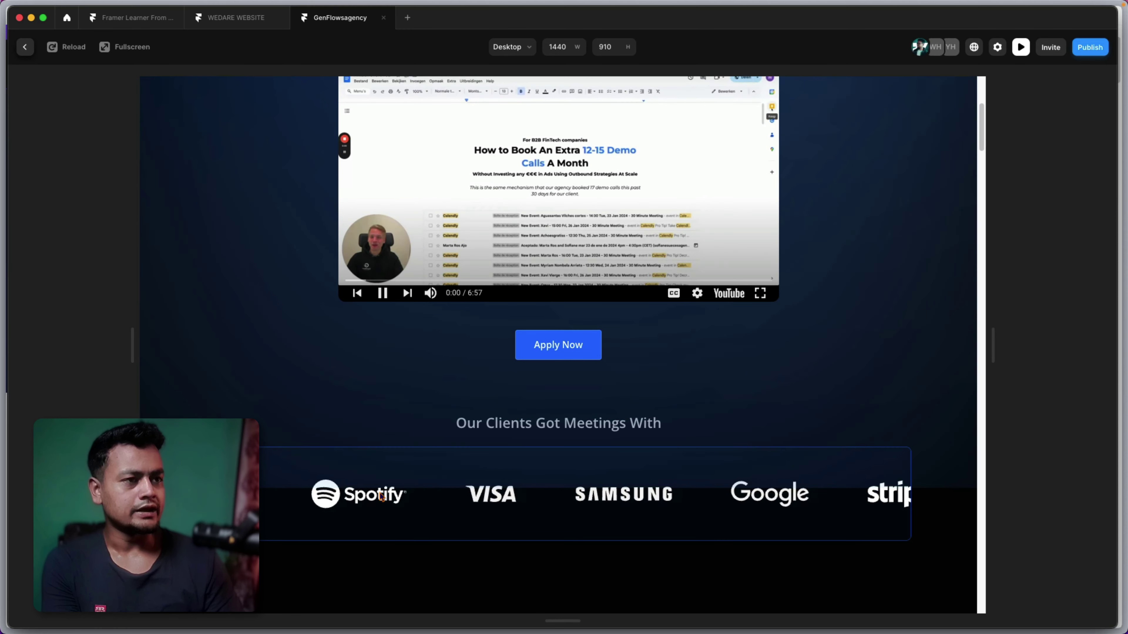
left_click(496, 194)
scroll(426, 379, "down", 2)
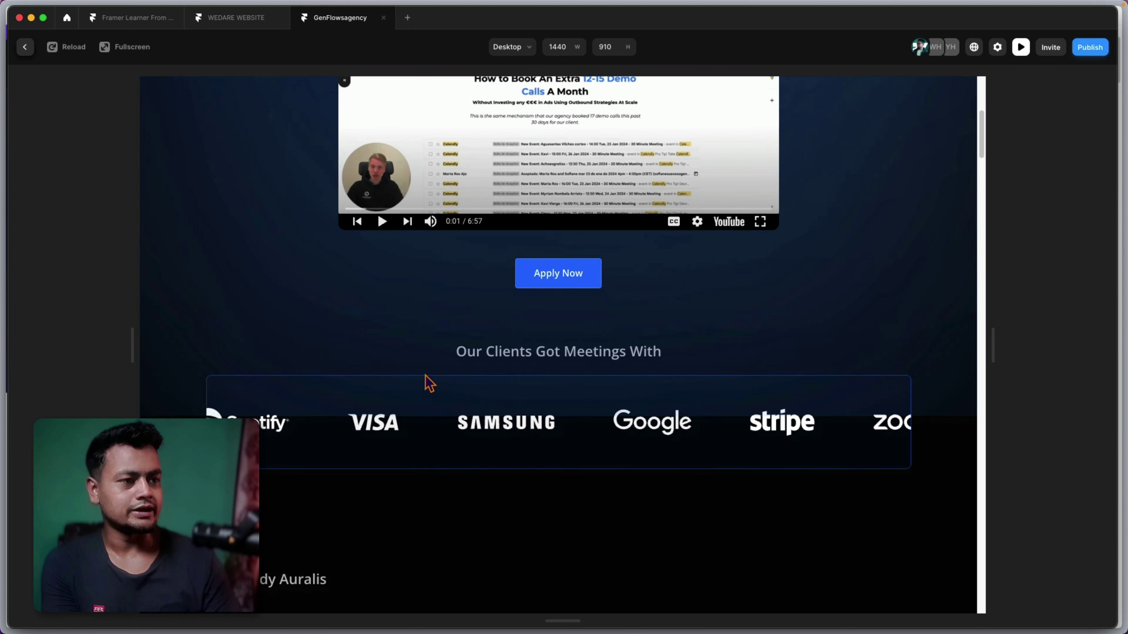
key("super+p")
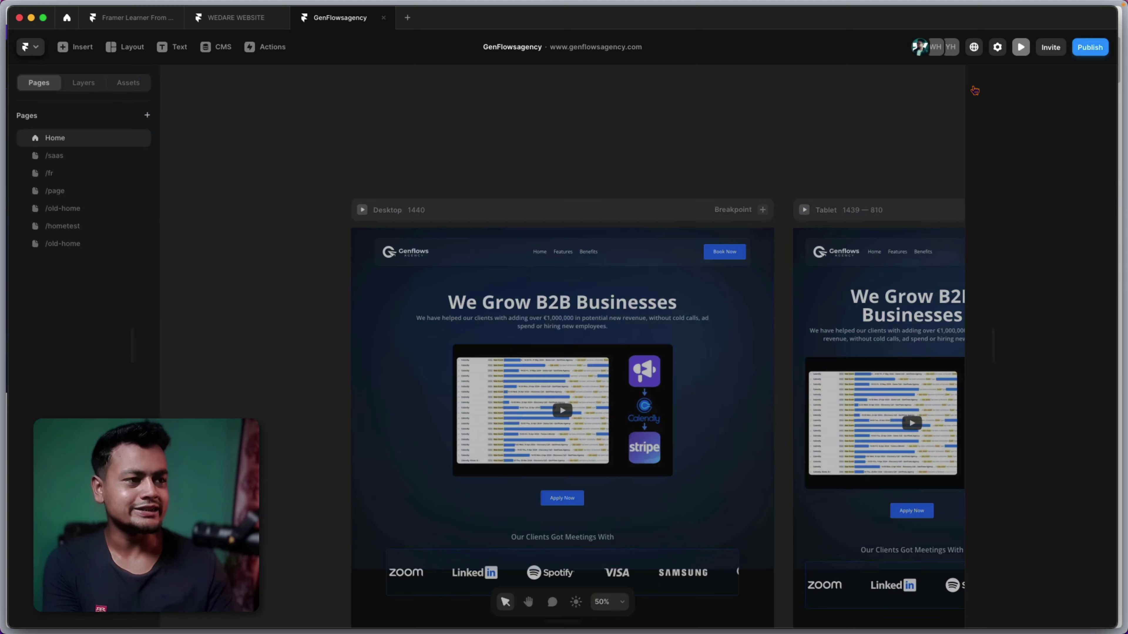
scroll(545, 410, "down", 5)
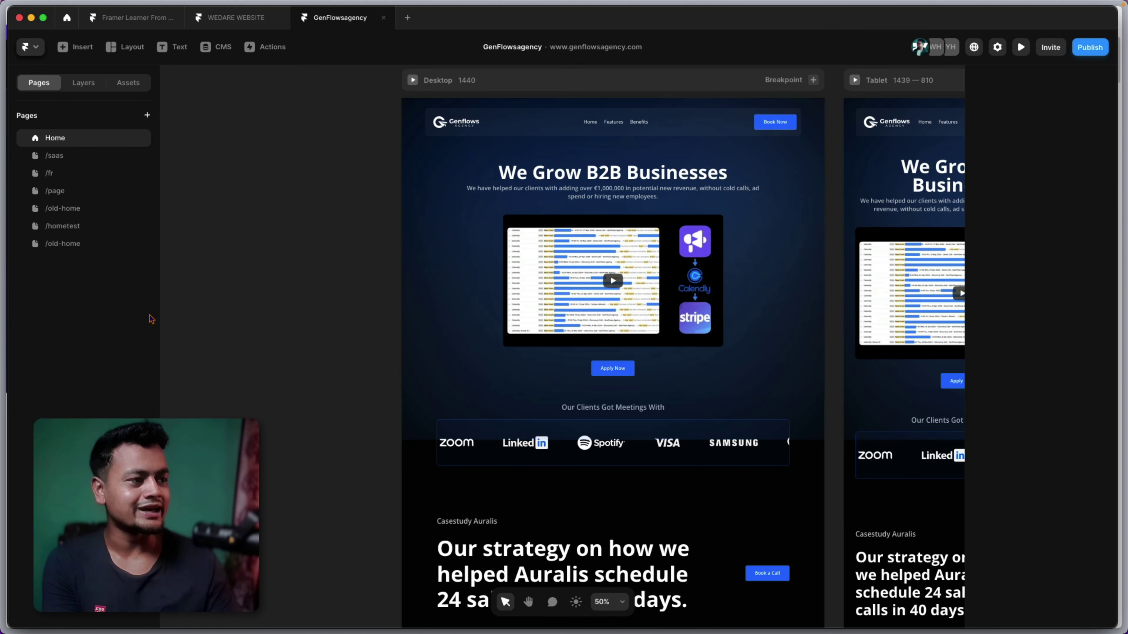
Return to the Framer Learner project and delete the vertically rotated ticker from the Desktop frame
left_click(146, 25)
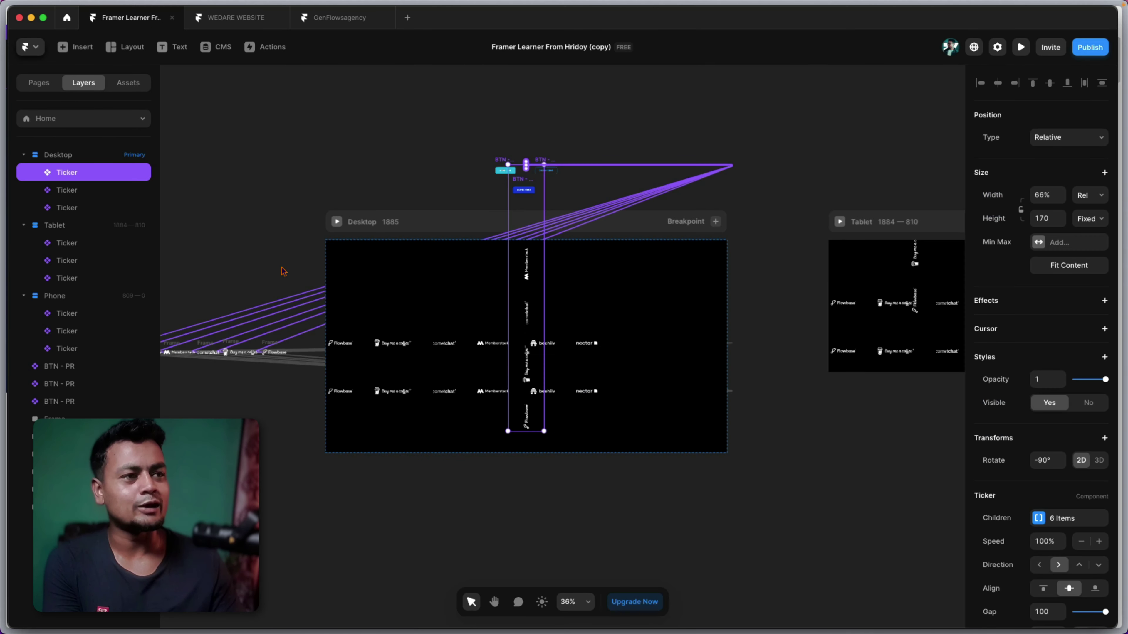
left_click(522, 261)
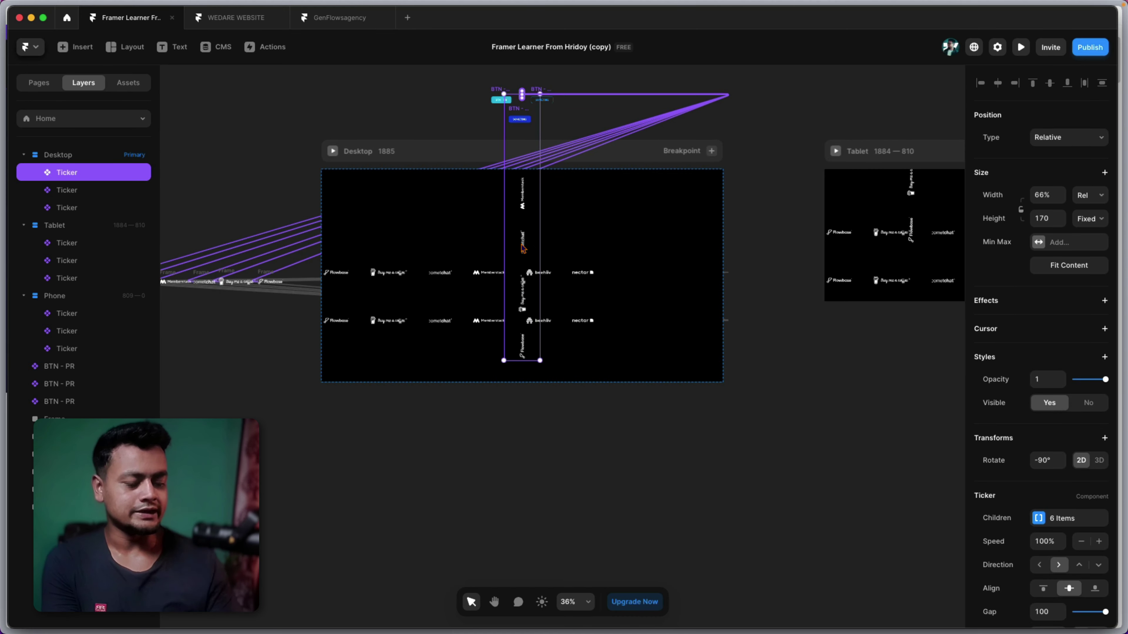
key("BackSpace")
Set the Desktop frame's padding to 100 around the two ticker rows
scroll(521, 252, "up", 2)
left_click(505, 259)
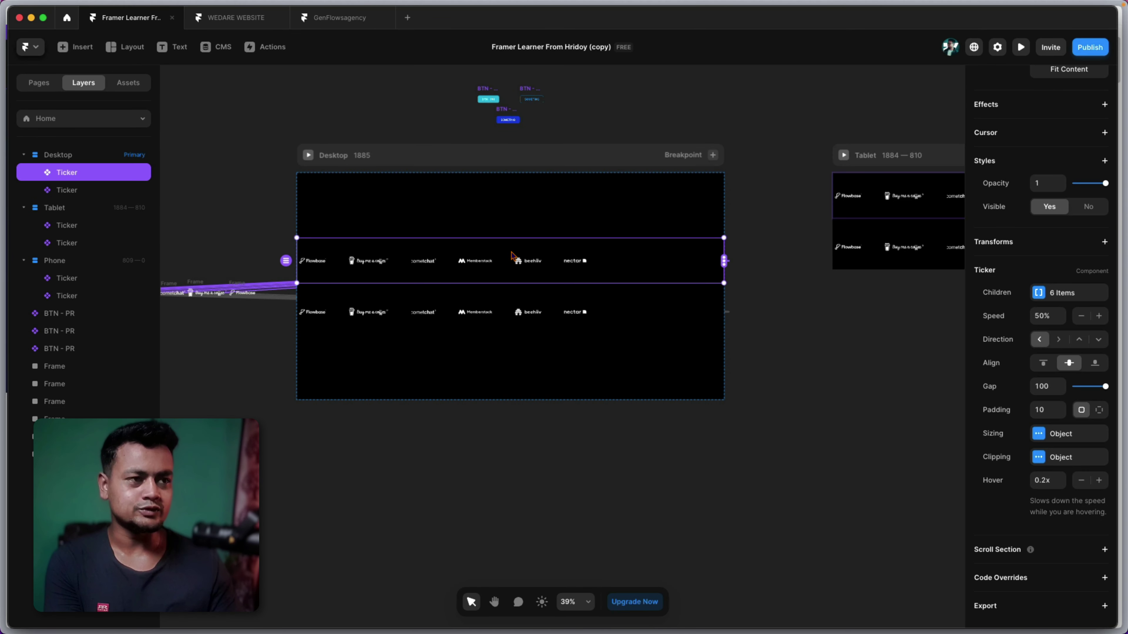
left_click(482, 310, "shift")
left_click(324, 166)
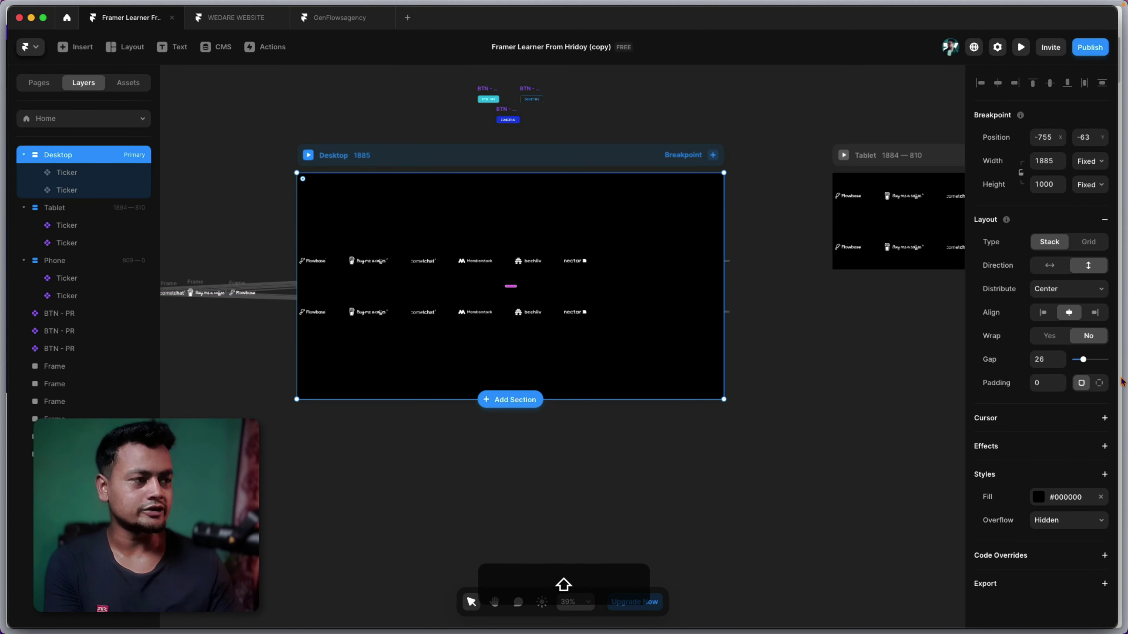
type("10")
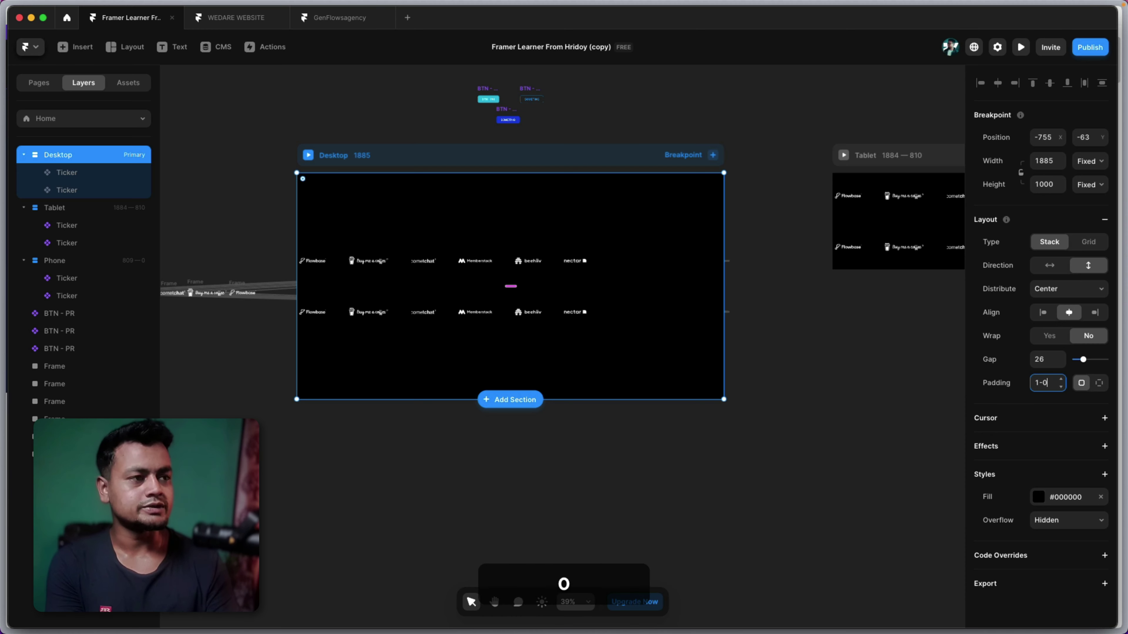
type("0")
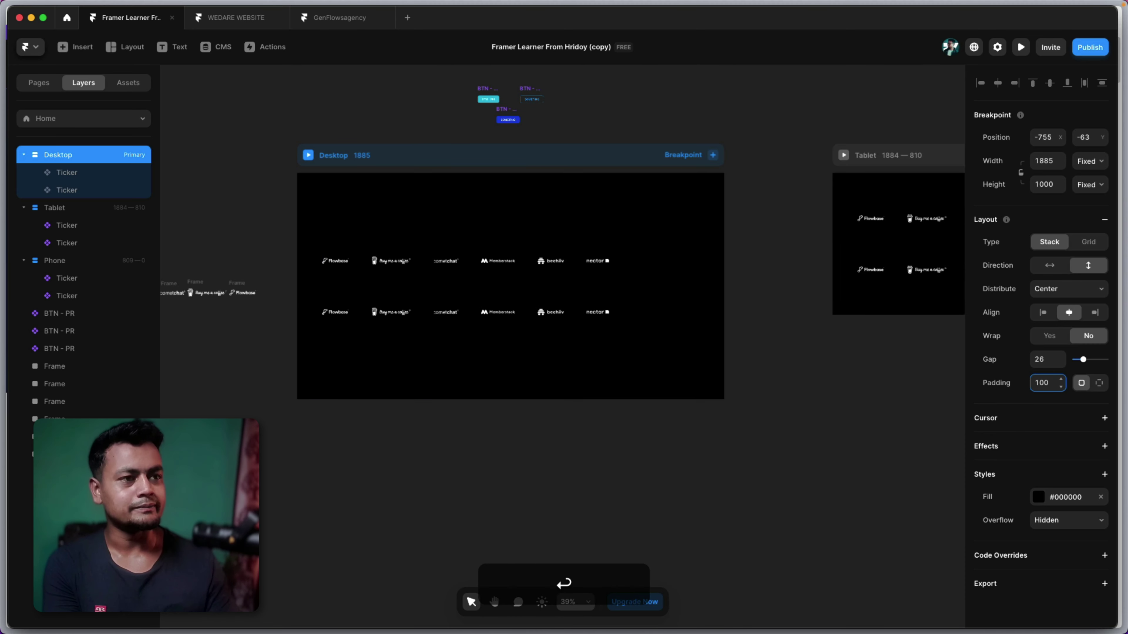
Preview the page from the Phone breakpoint and widen the preview to 1498 to check both padded ticker rows
left_click(460, 285)
left_click(467, 314)
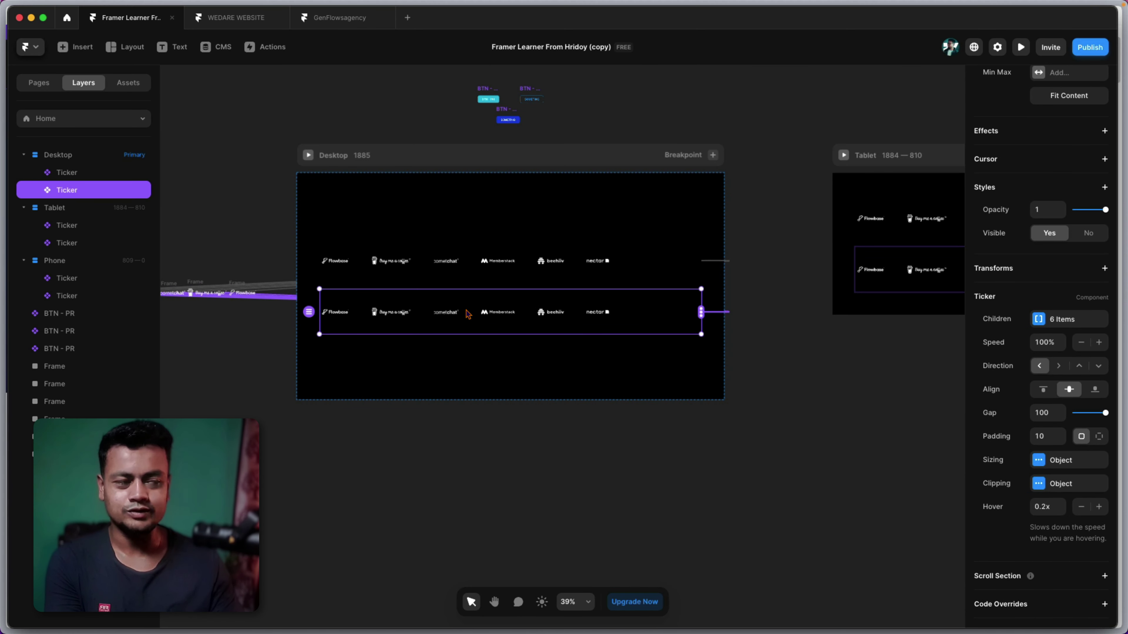
scroll(474, 334, "right", 10)
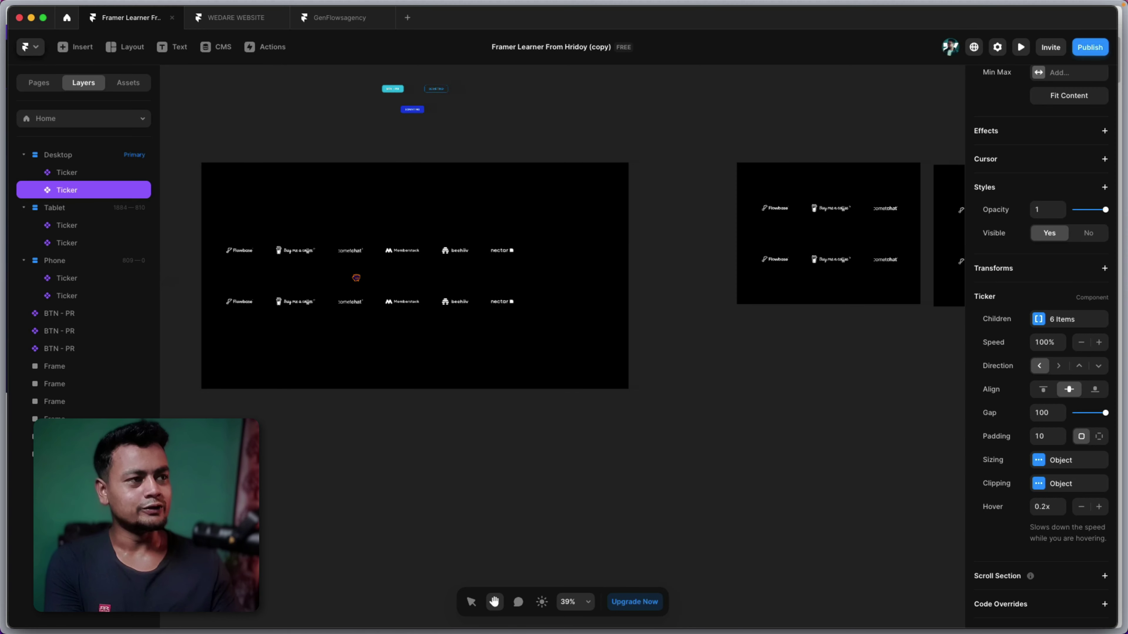
left_click_drag(558, 182, 467, 184)
left_click_drag(725, 177, 629, 180)
left_click(620, 182)
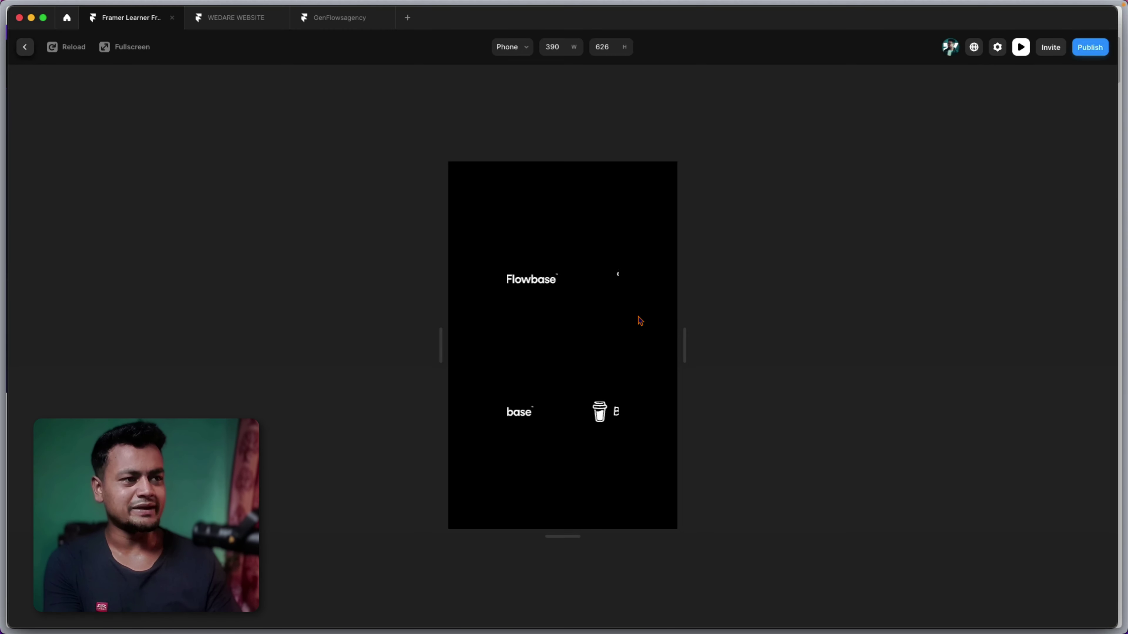
left_click_drag(685, 345, 1058, 343)
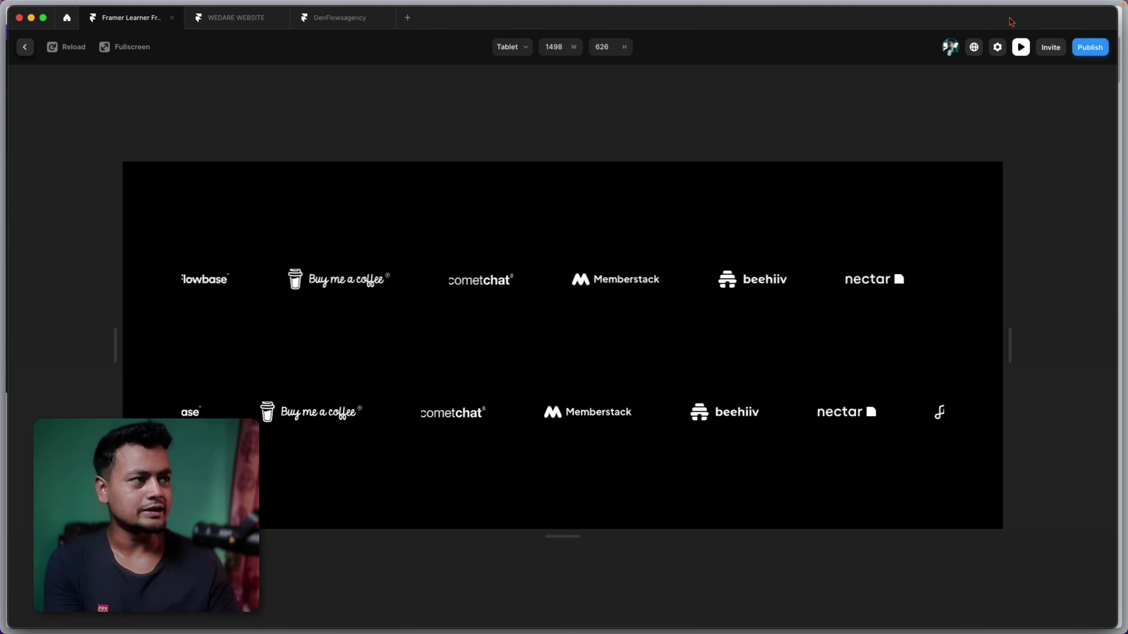
key("Escape")
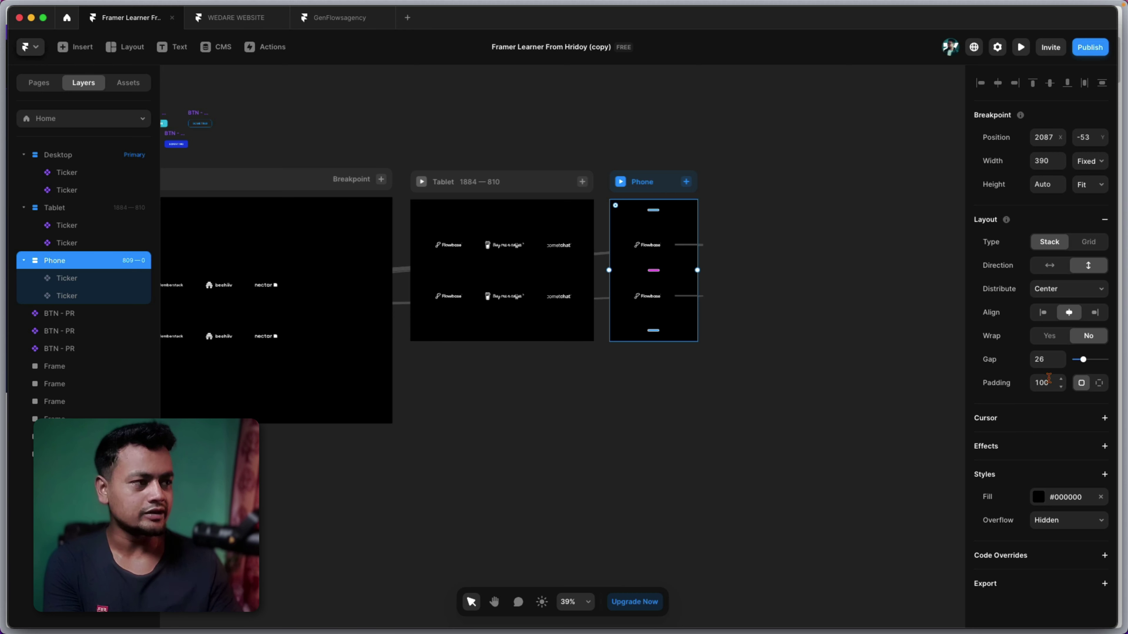
Set the Phone frame's padding to 20, preview the page at the Phone breakpoint, and return to the canvas
type("20")
key("Return")
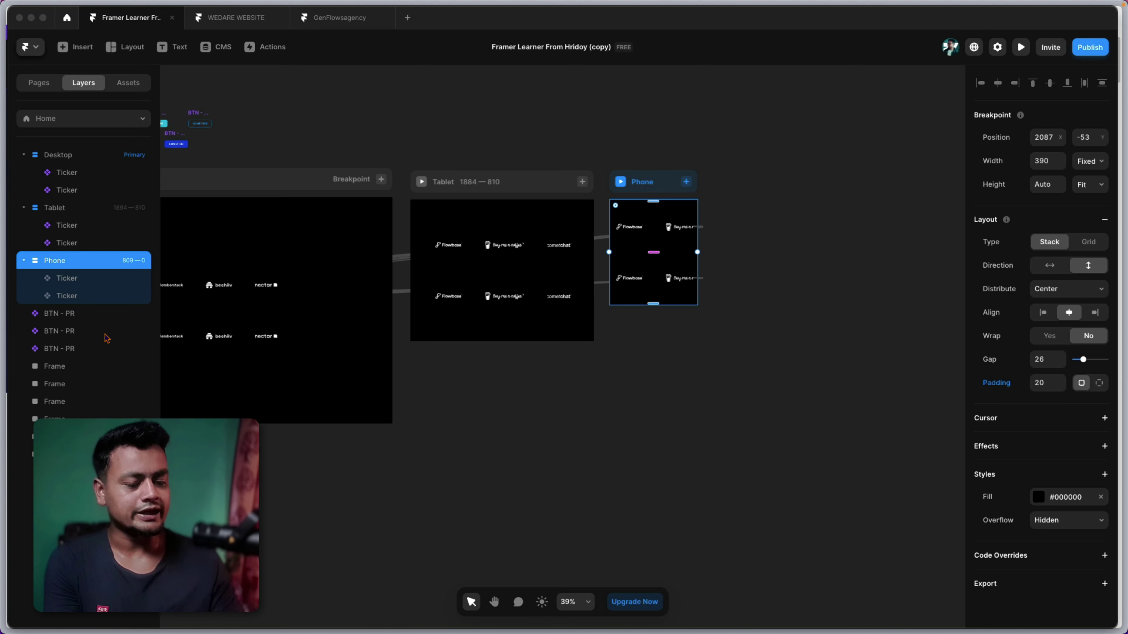
left_click(622, 183)
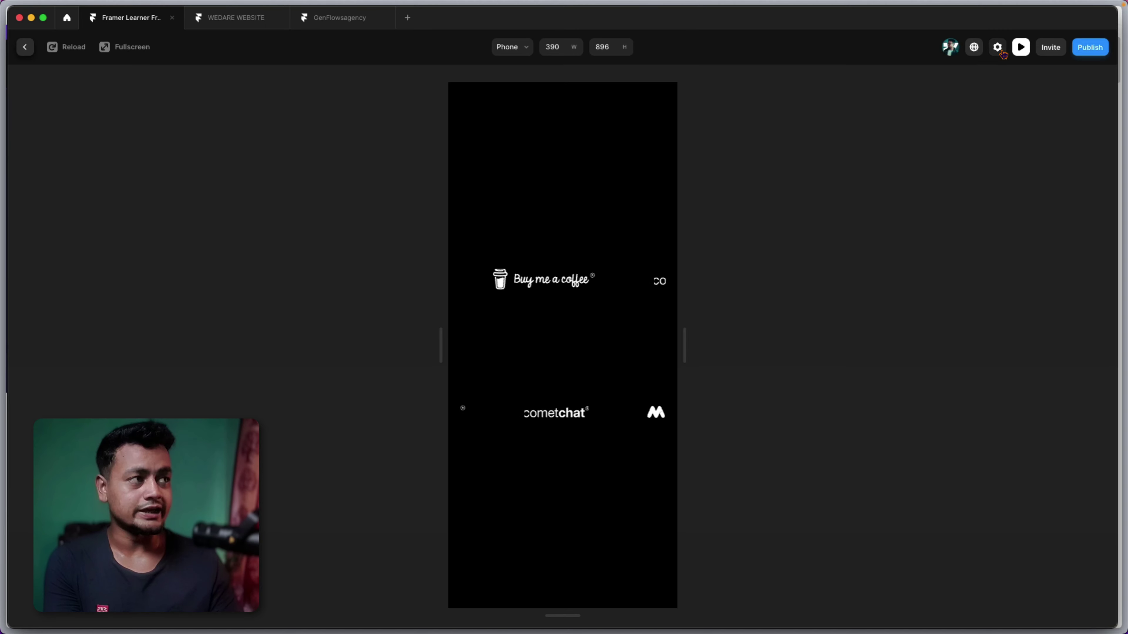
key("Escape")
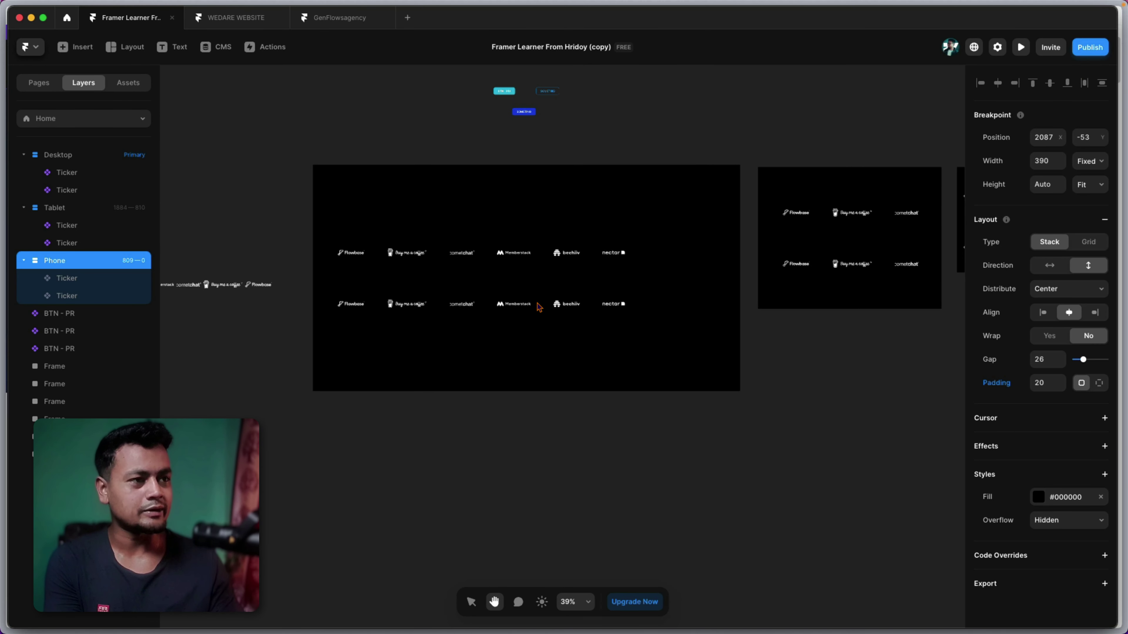
left_click(499, 303)
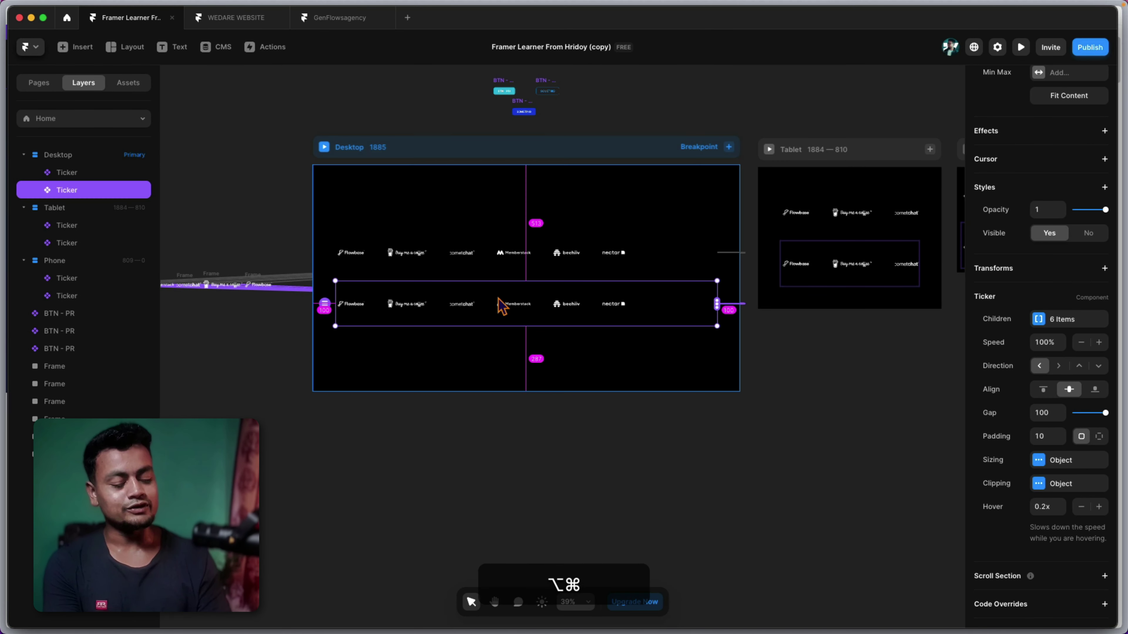
key("alt+super+Return")
key("super+z")
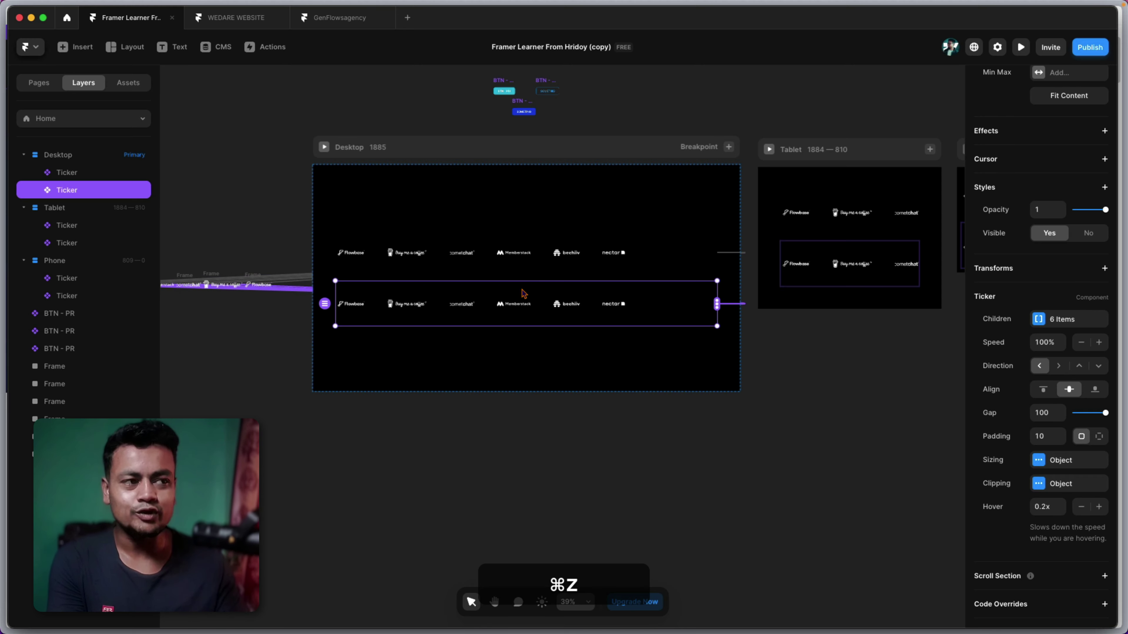
right_click(523, 290)
mouse_move(532, 322)
left_click(485, 328)
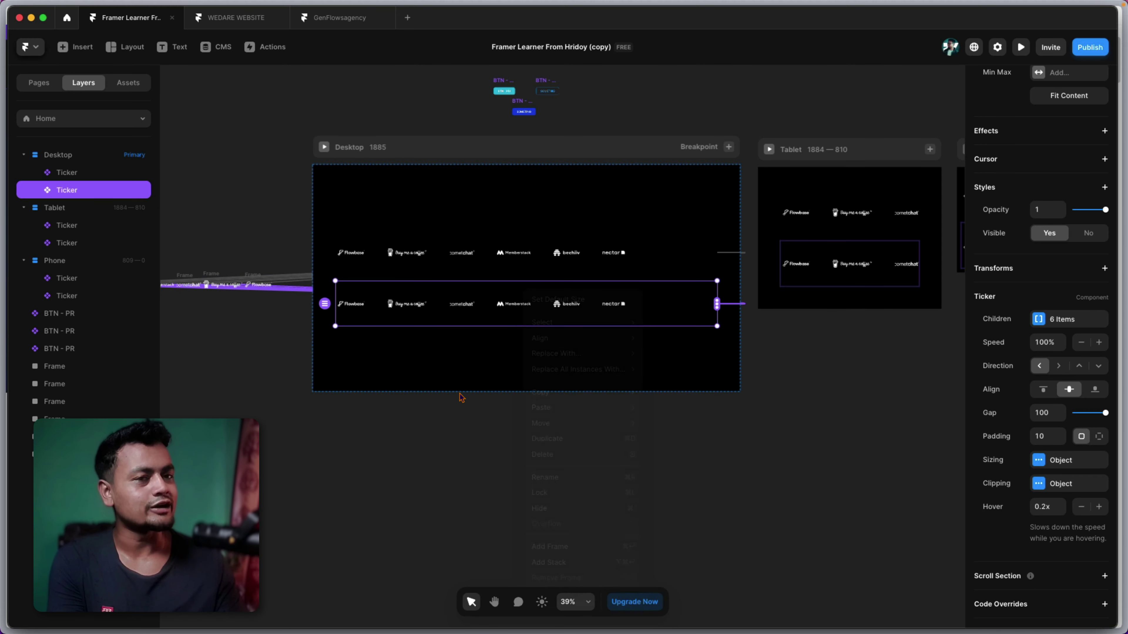
scroll(511, 311, "left", 5)
Wrap the Desktop frame's upper ticker in a stack and turn that stack into a component named Carsol
left_click(548, 273)
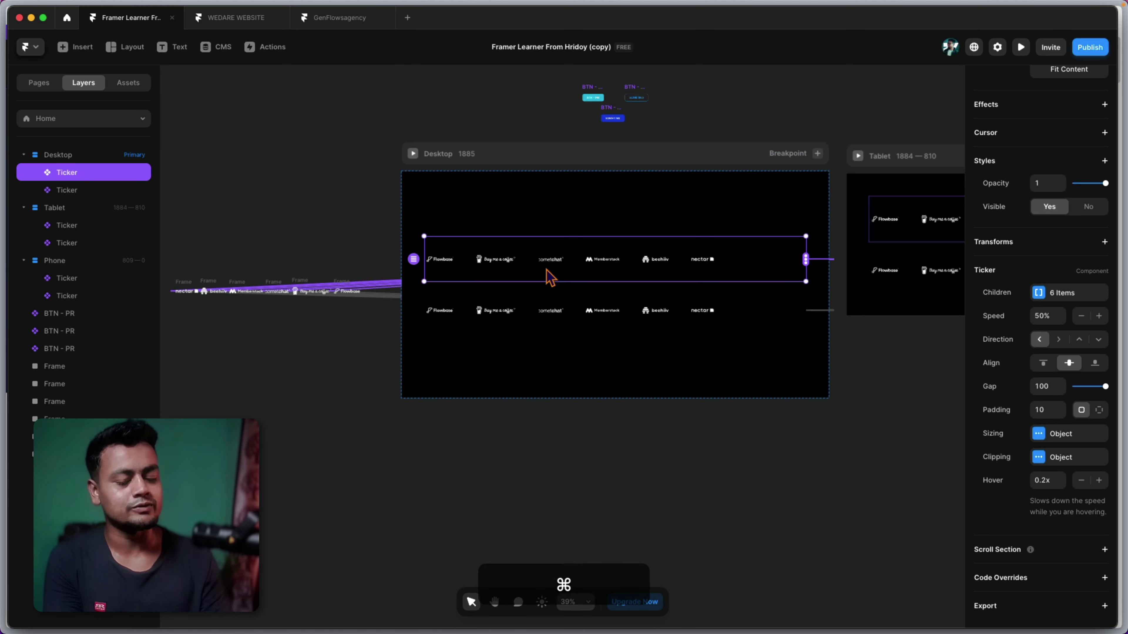
key("alt+super+Return")
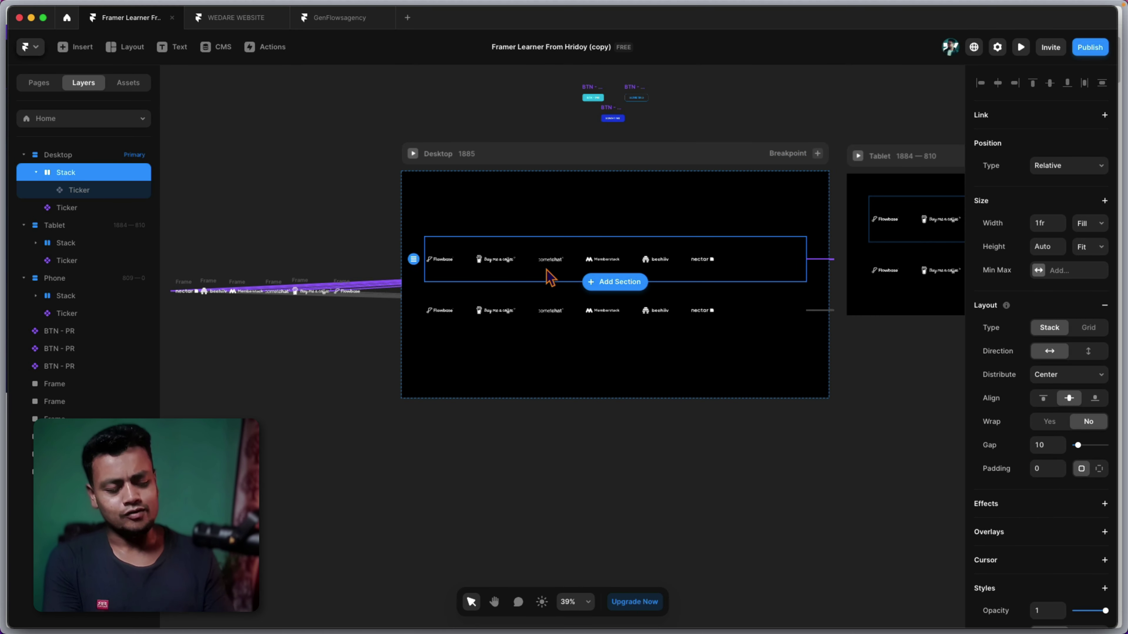
key("alt+super+k")
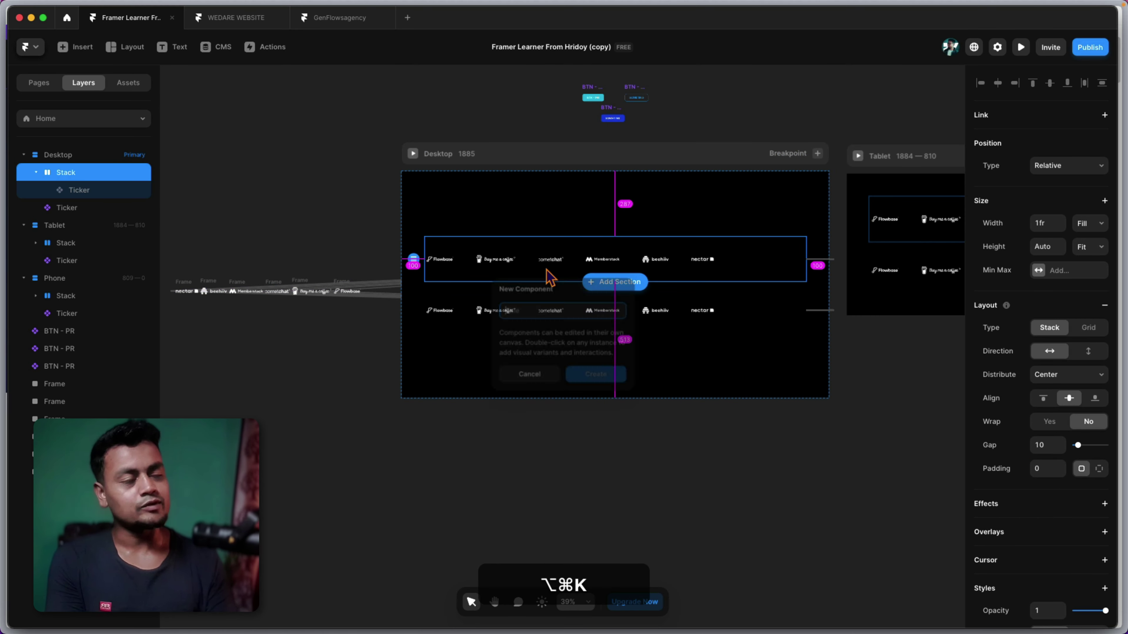
type("Tic")
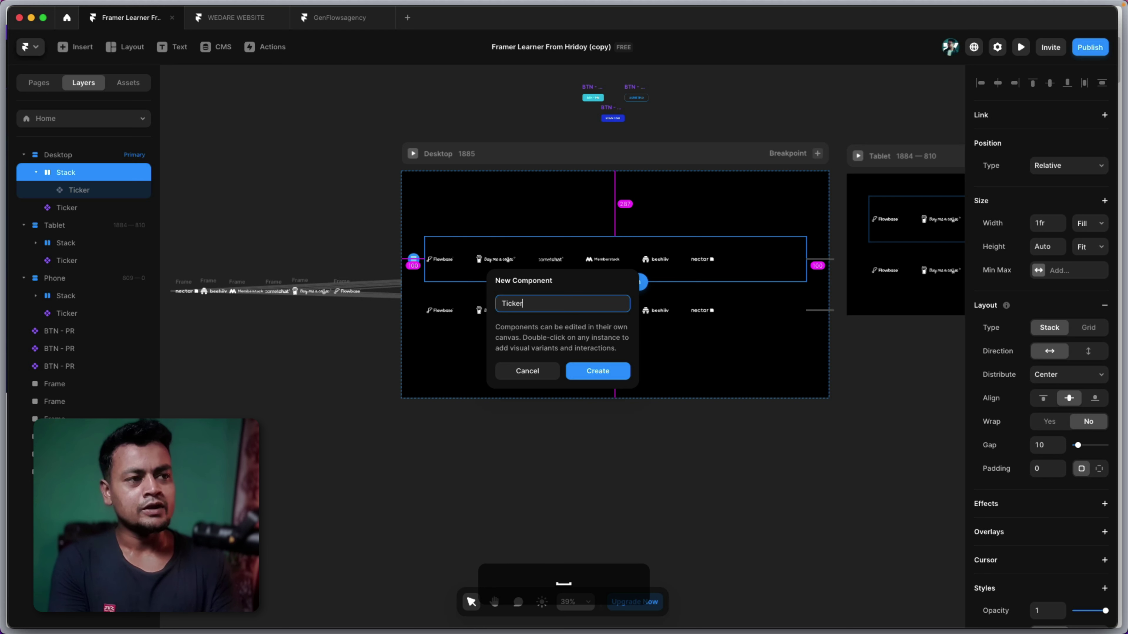
type("ker")
key("super+a")
type("Ca")
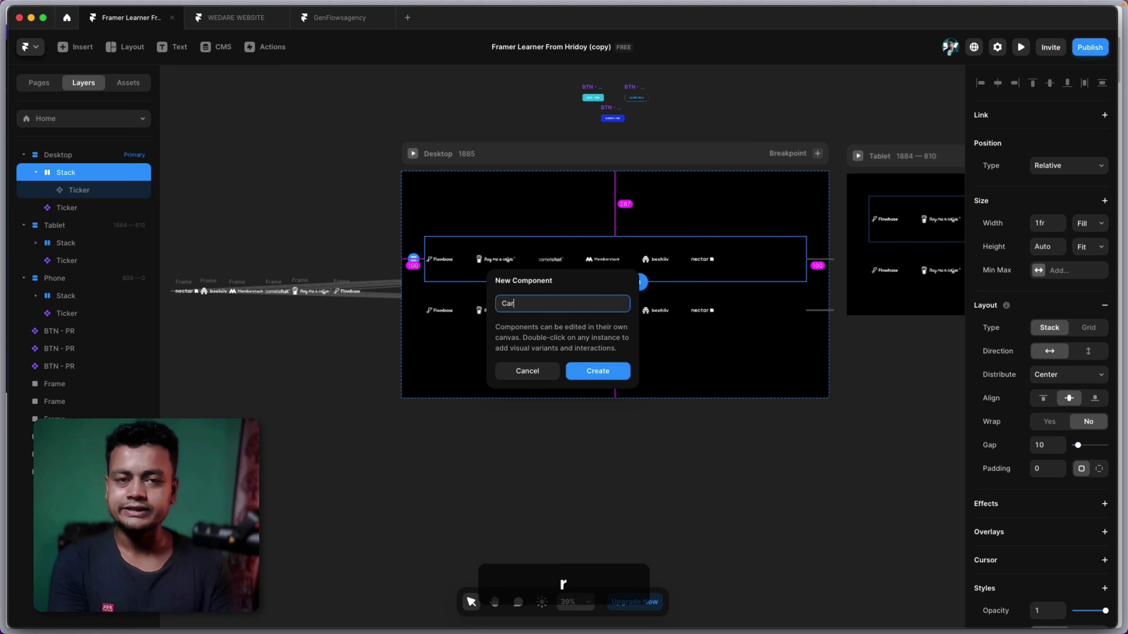
key("Return")
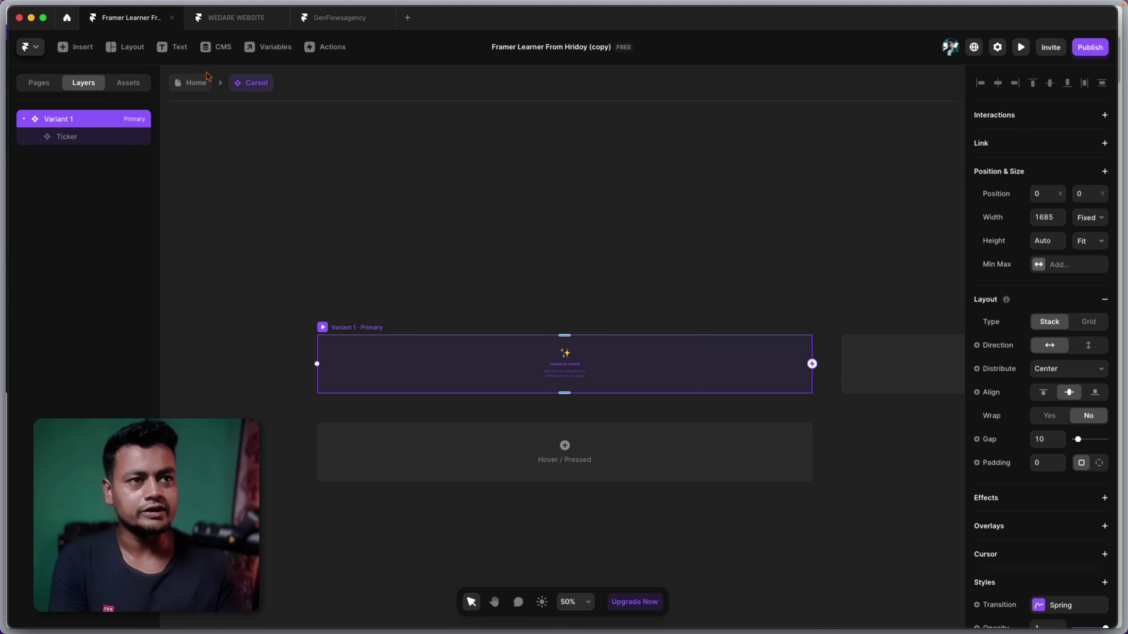
Cut the six logo frames from the Home canvas and paste them into the Carsol component's canvas
left_click(195, 84)
scroll(450, 335, "down", 3)
left_click_drag(394, 325, 614, 404)
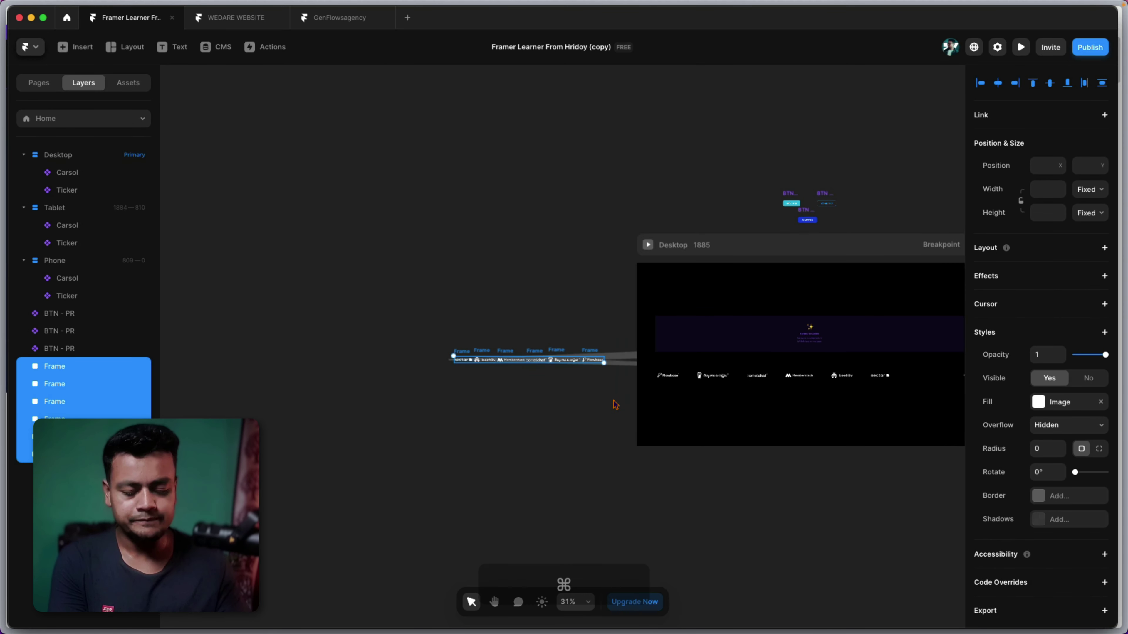
key("ctrl+c")
key("ctrl+x")
left_click(663, 351)
double_click(675, 344)
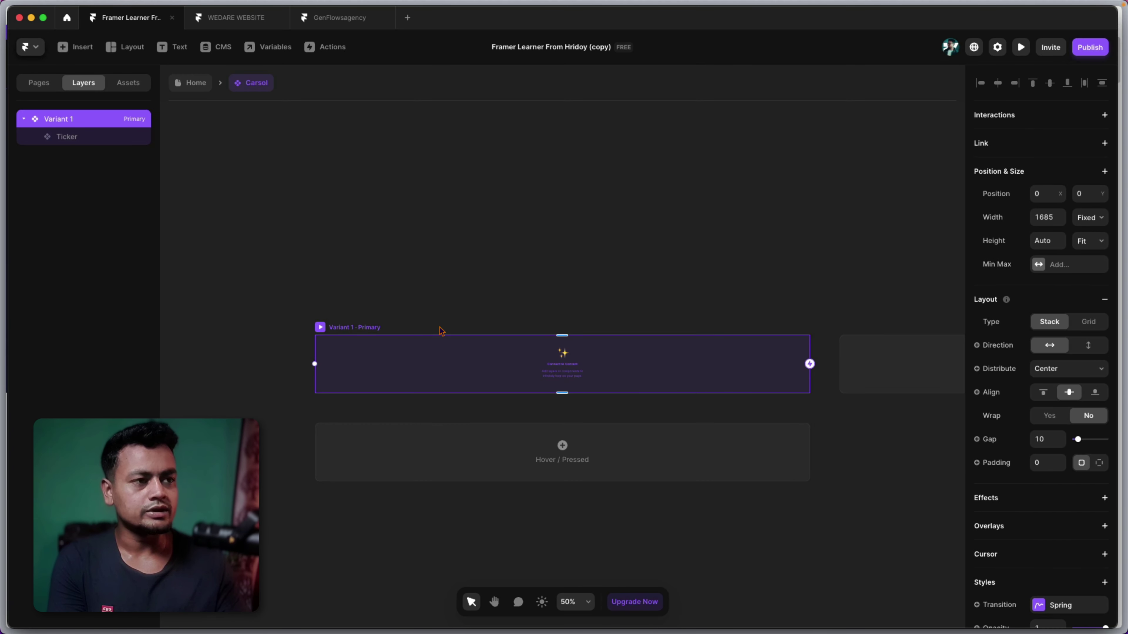
key("ctrl+v")
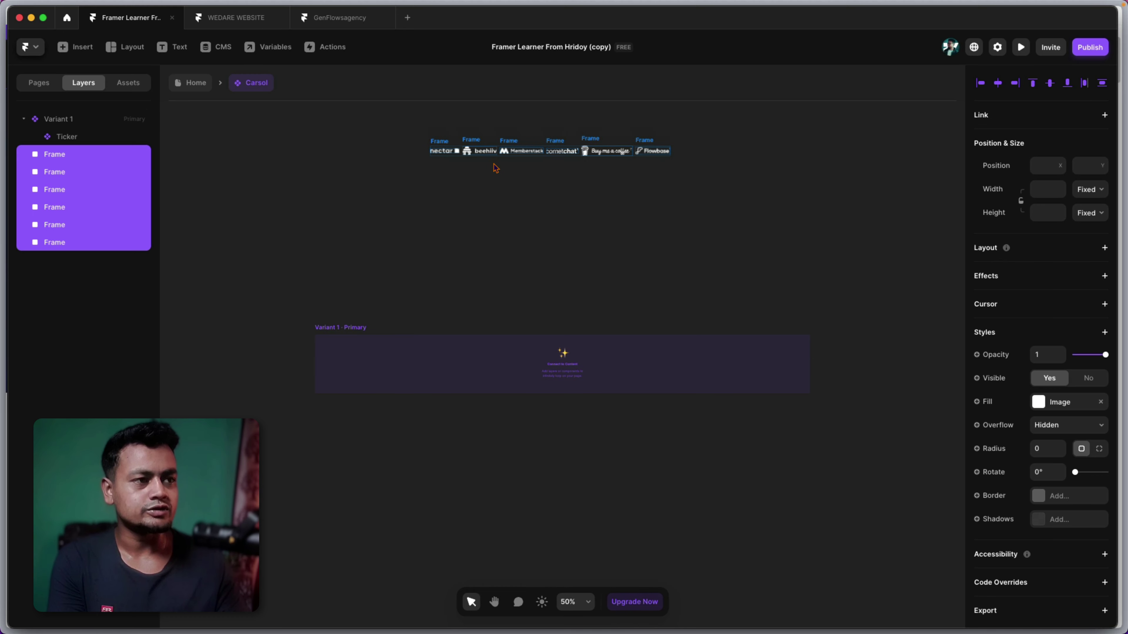
left_click(556, 340)
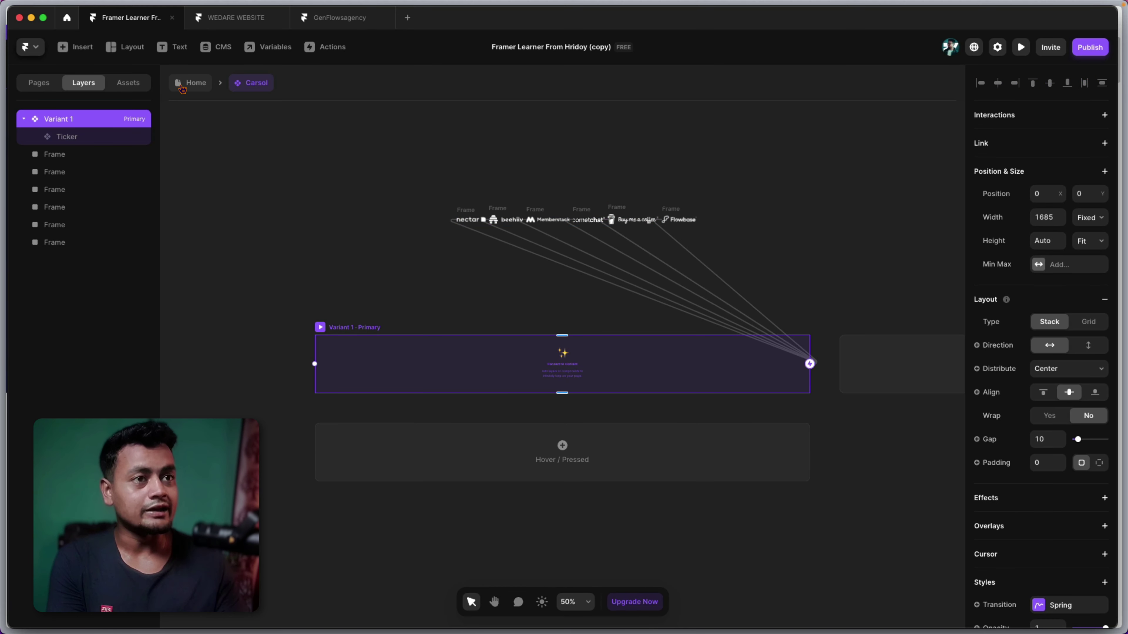
scroll(407, 257, "down", 3)
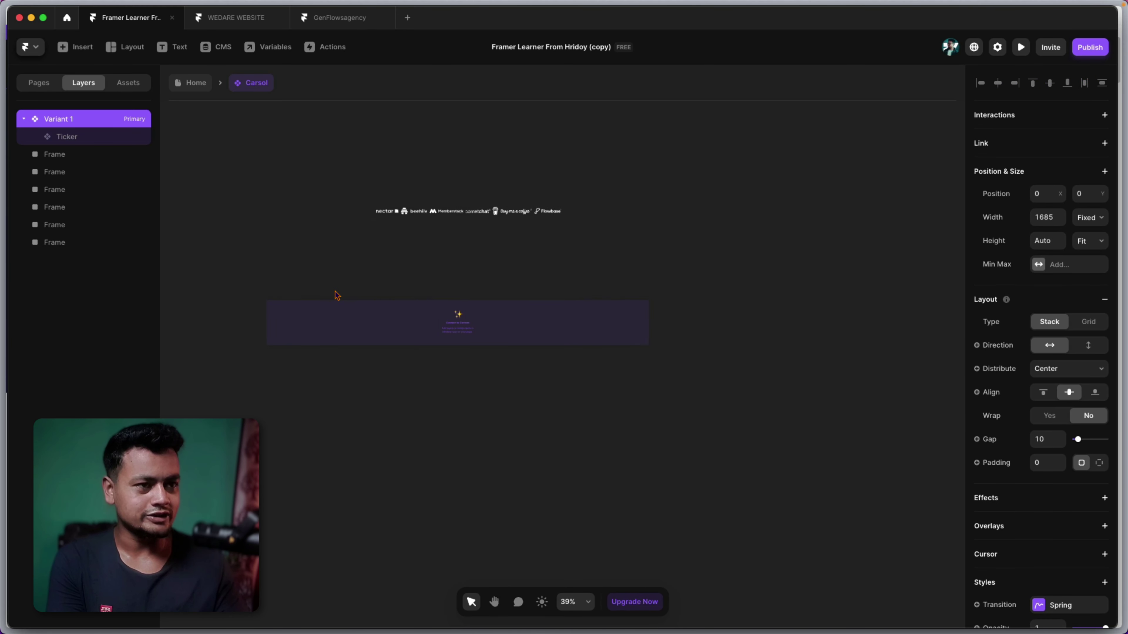
Return to the Home page and examine the lower ticker and its settings in the Desktop, Tablet and Phone frames
left_click(190, 86)
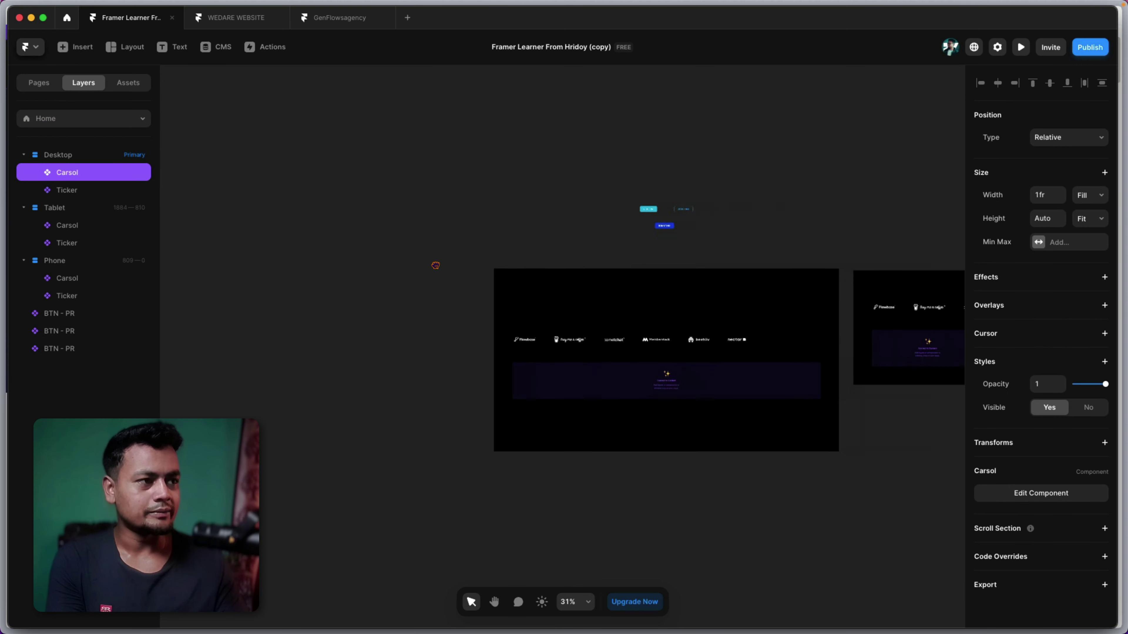
left_click(632, 321)
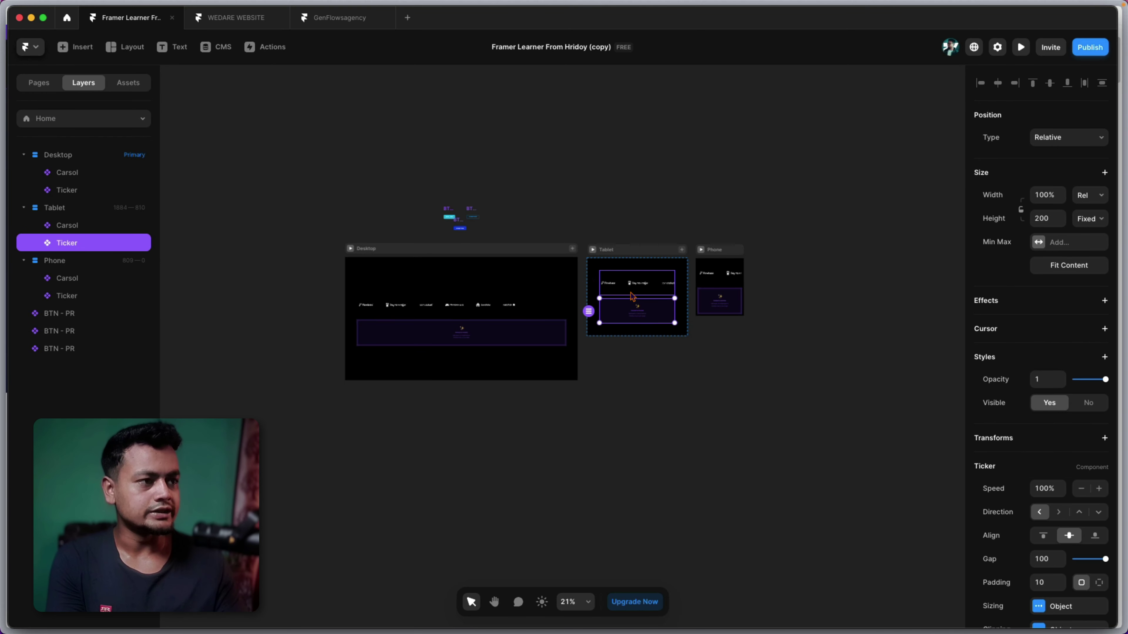
scroll(633, 297, "up", 3)
left_click(501, 362)
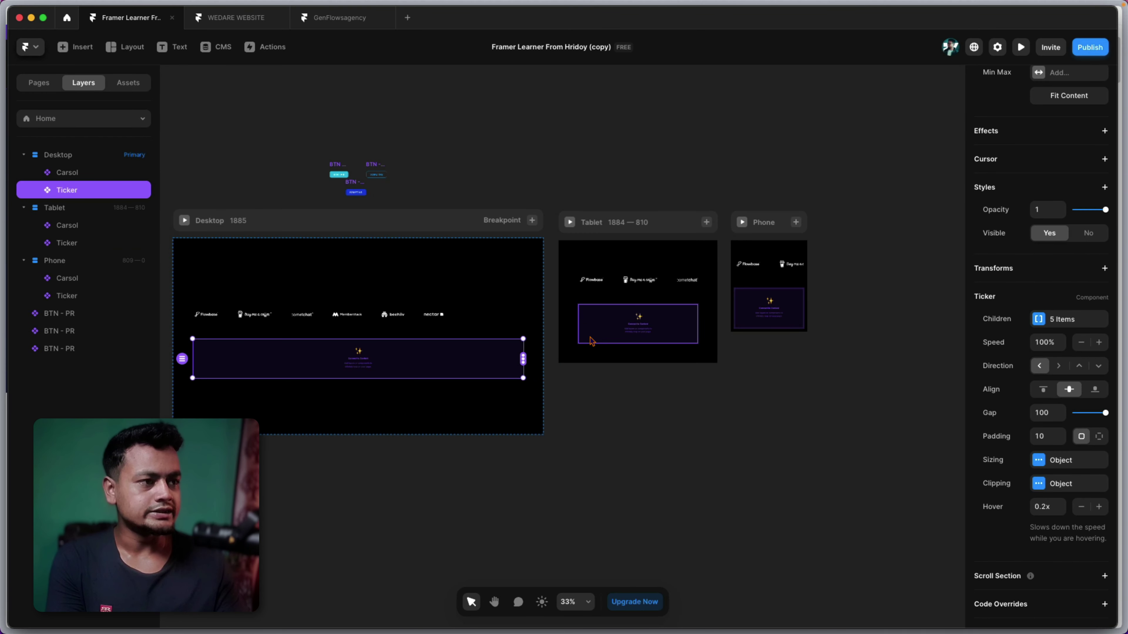
left_click(620, 333)
left_click(773, 317)
scroll(1063, 508, "down", 2)
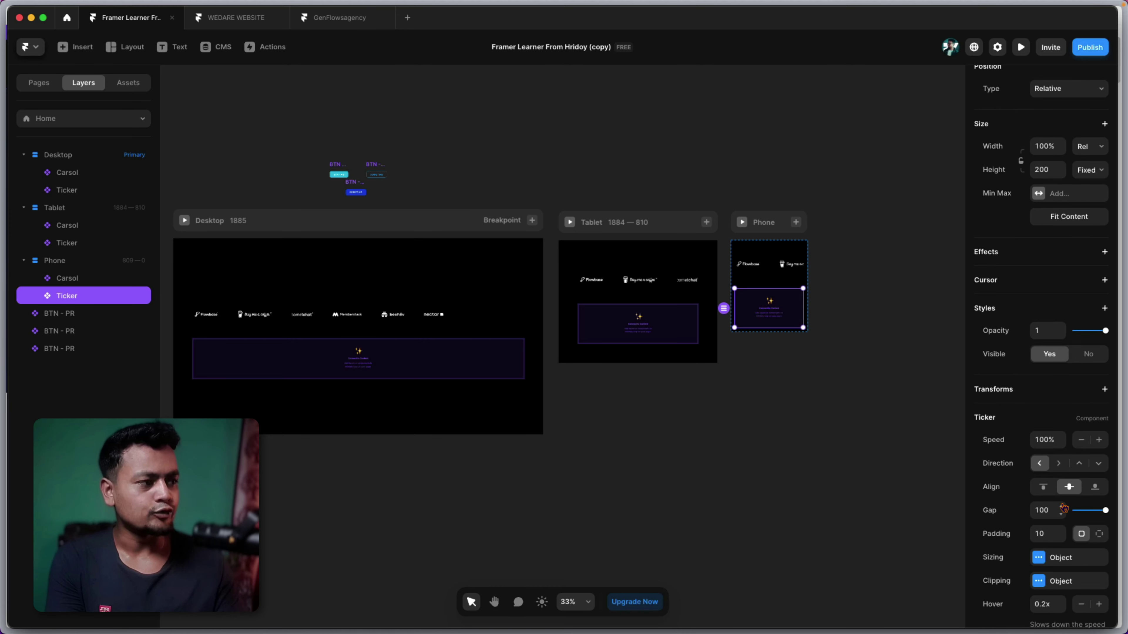
scroll(1056, 524, "down", 5)
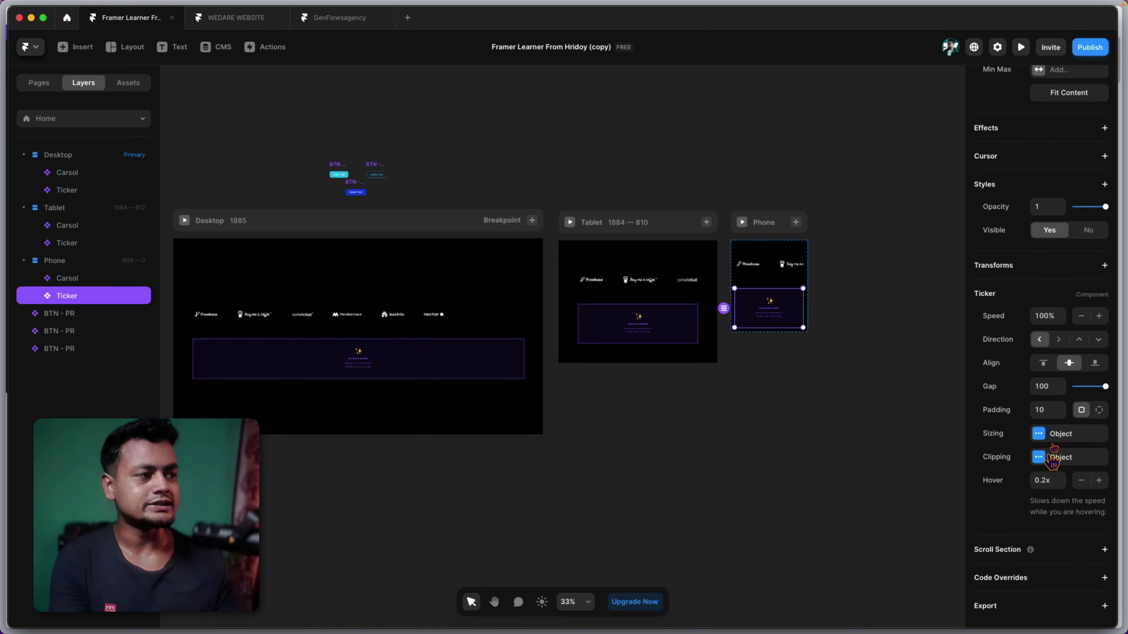
left_click(669, 421)
scroll(670, 421, "left", 1)
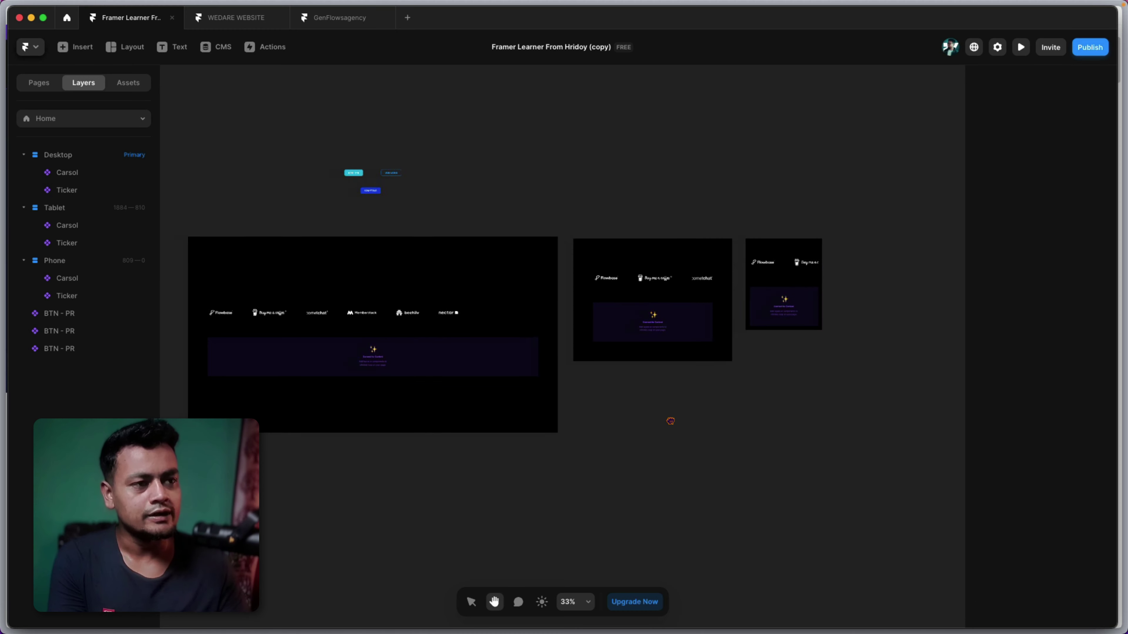
Delete the lower ticker from the Desktop frame and select the remaining Carsol instance in the Tablet frame
left_click(497, 376)
key("BackSpace")
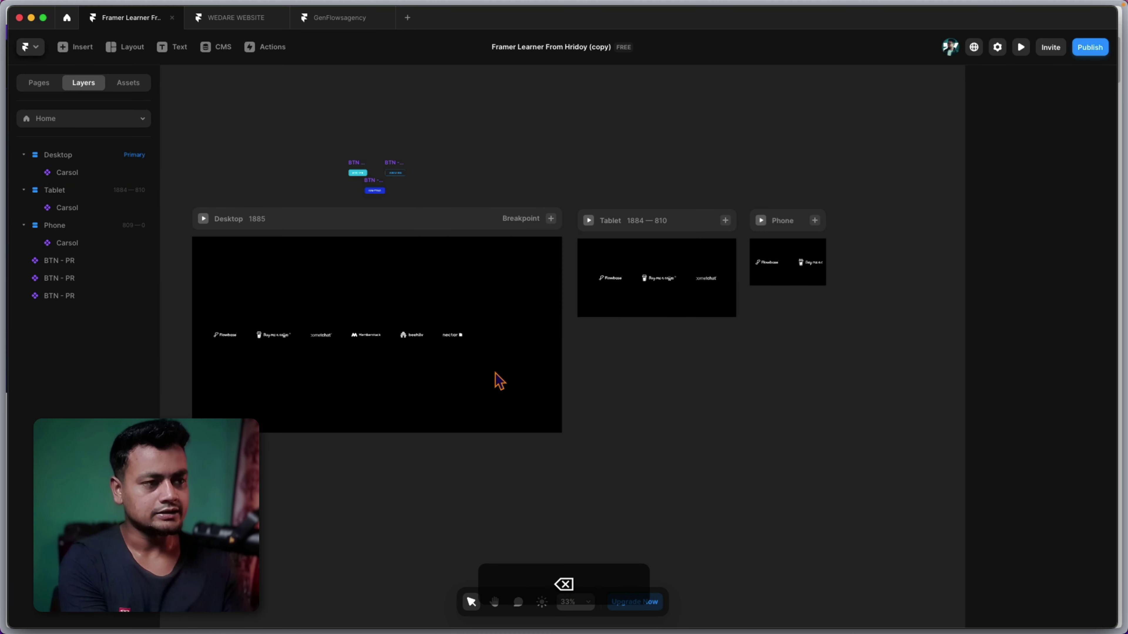
left_click(520, 328)
left_click(606, 287)
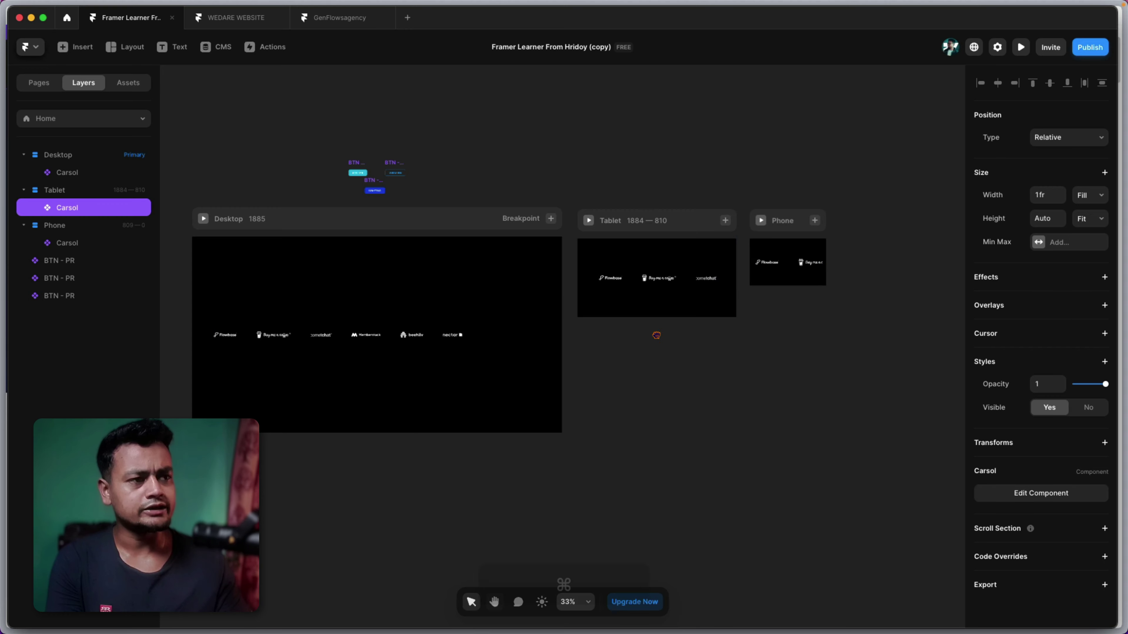
Undo the lower ticker's deletion, the logo frames' move and the creation of the Carsol component
key("super+z")
key("super+z")
key("super+z")
key("super+z")
key("super+z")
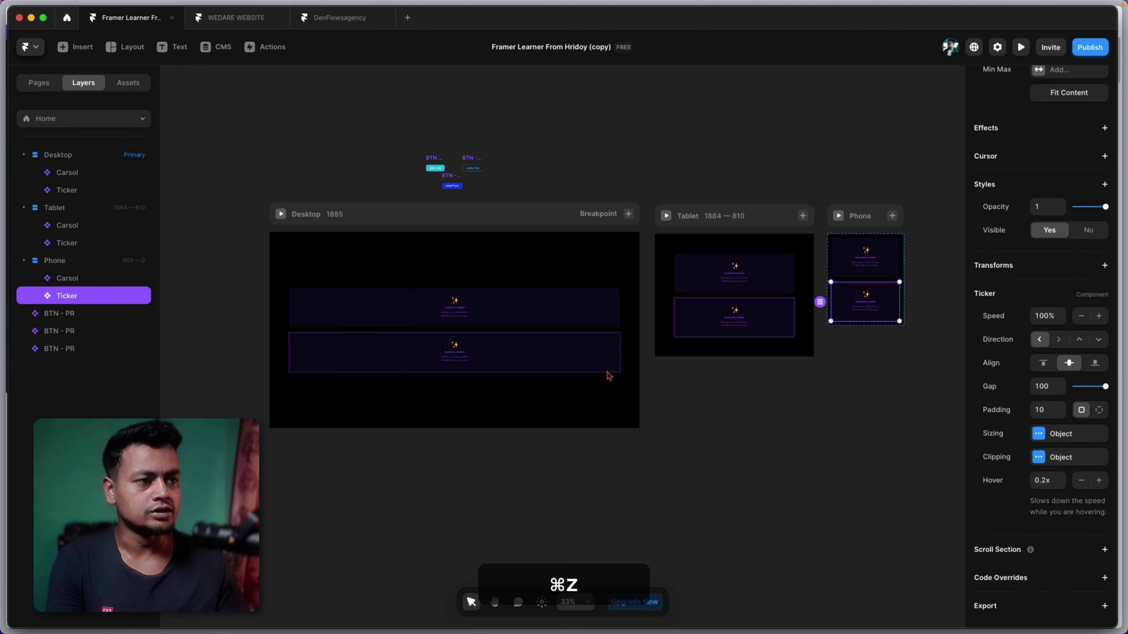
key("super+z")
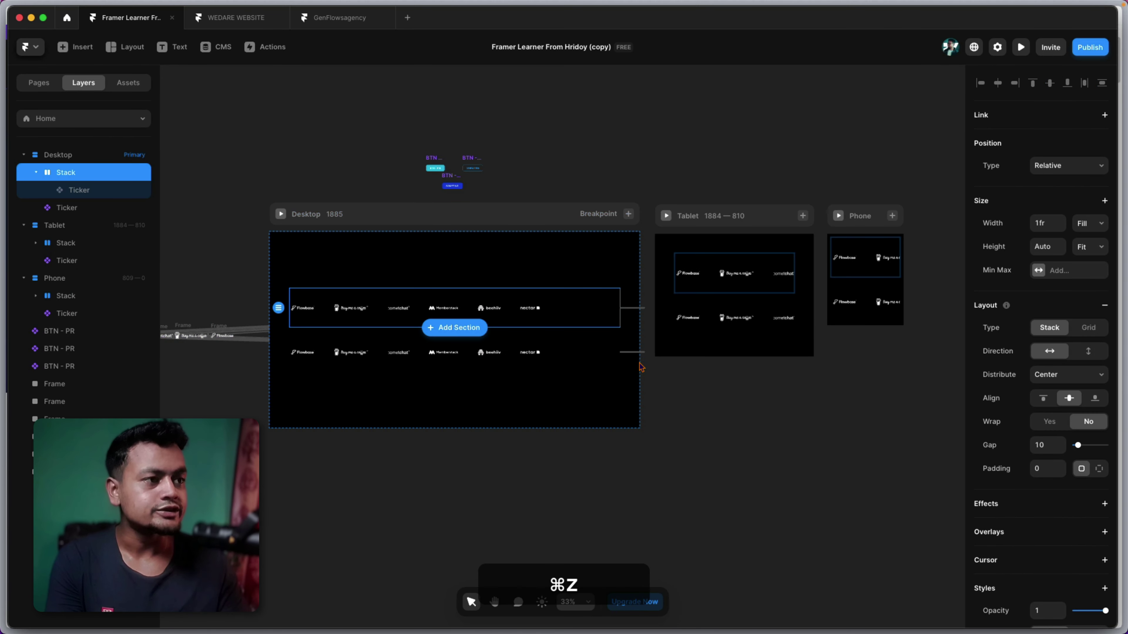
Set the gap of the Tablet frame's upper ticker to 17
left_click(550, 308)
left_click(717, 302)
scroll(541, 428, "up", 6)
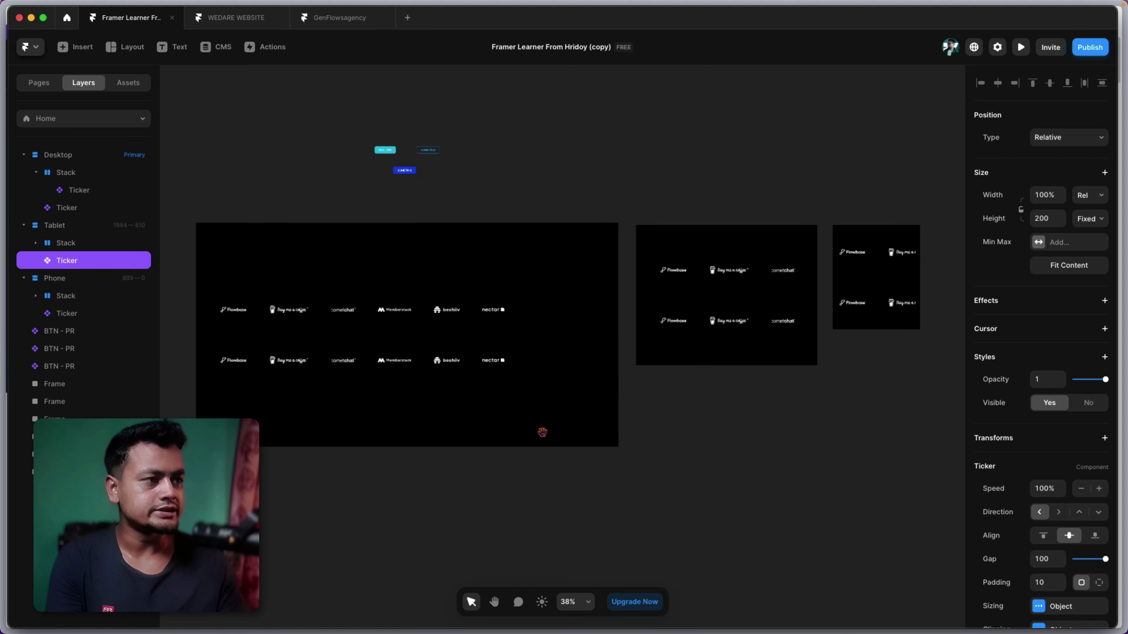
left_click(579, 366)
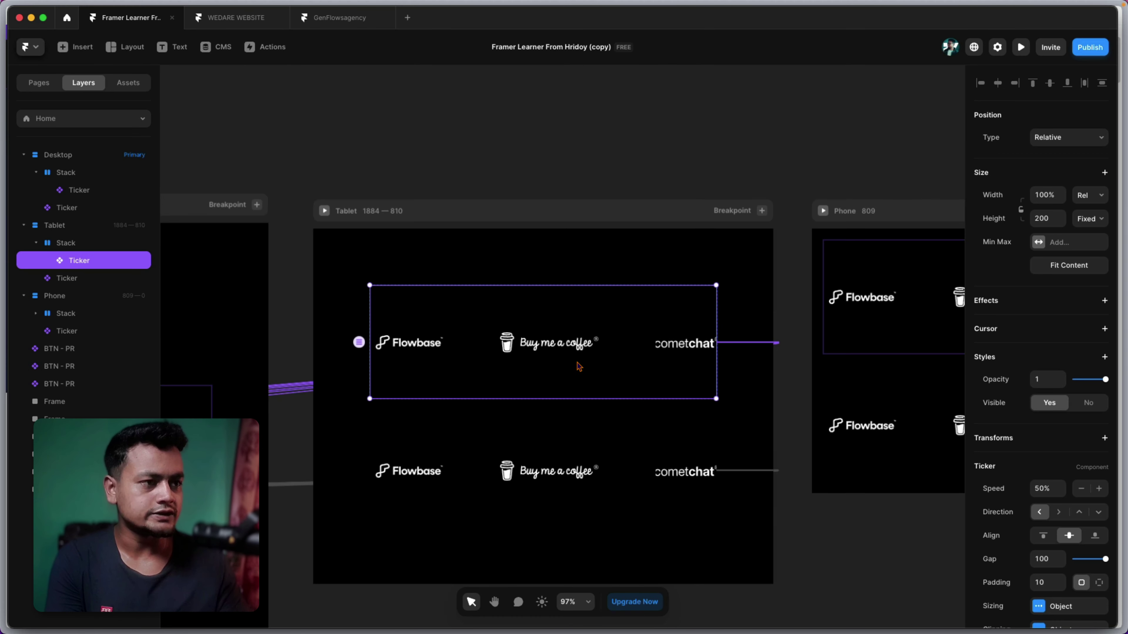
scroll(1092, 395, "down", 5)
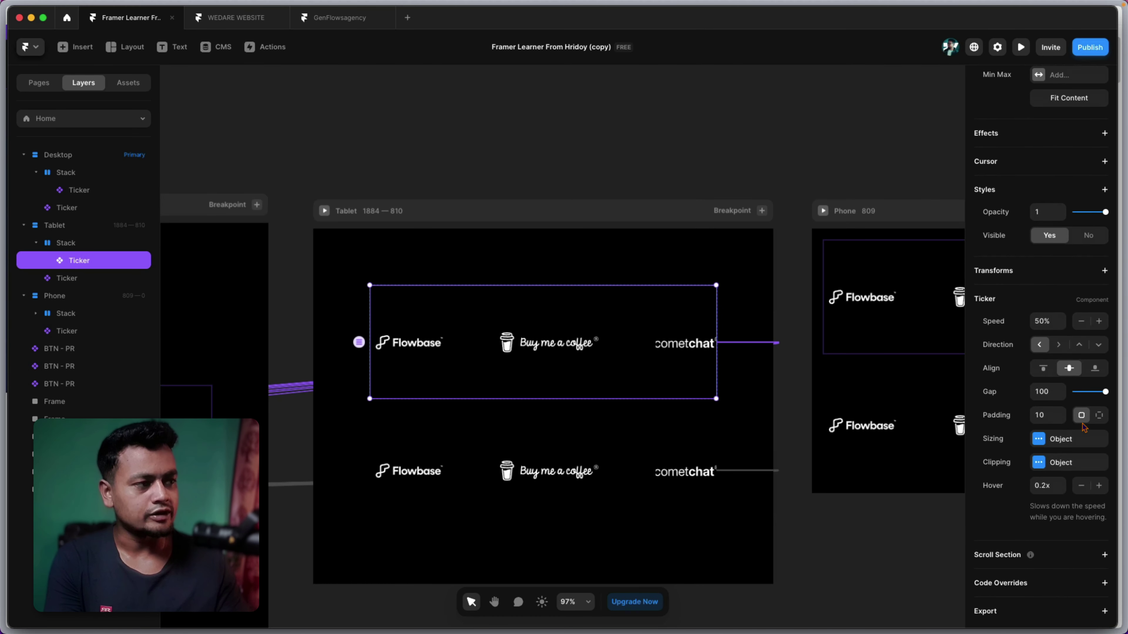
mouse_move(1091, 395)
left_mouse_down()
mouse_move(1070, 396)
mouse_move(1081, 394)
left_mouse_up()
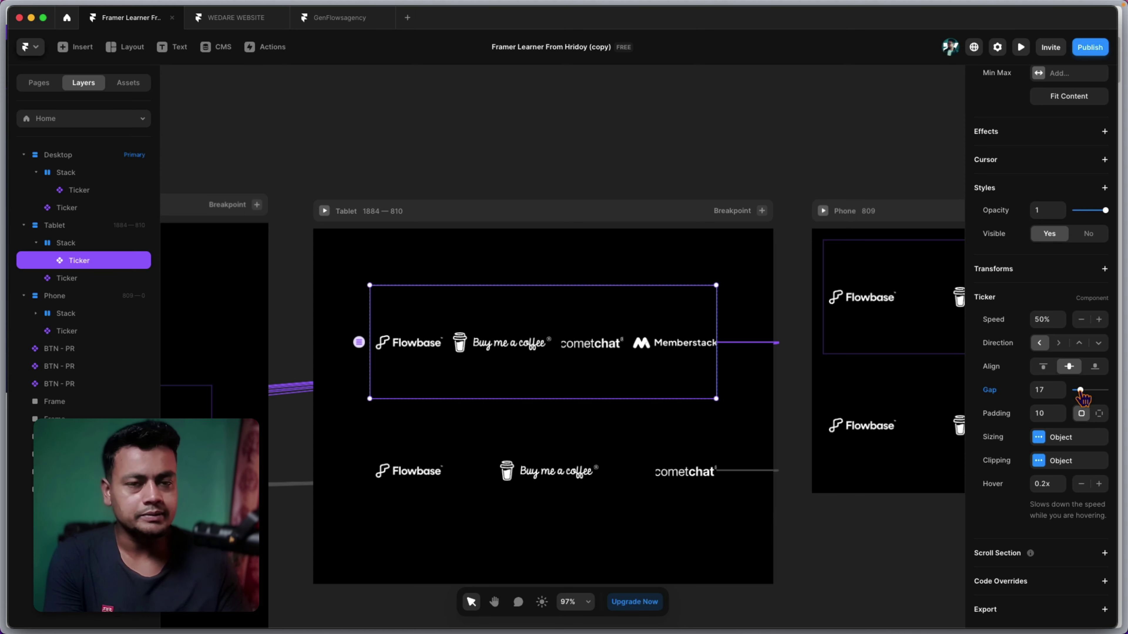
Undo the recent ticker stack and gap edits, and redo them
key("super+z")
key("super+z")
key("super+z")
key("super+z")
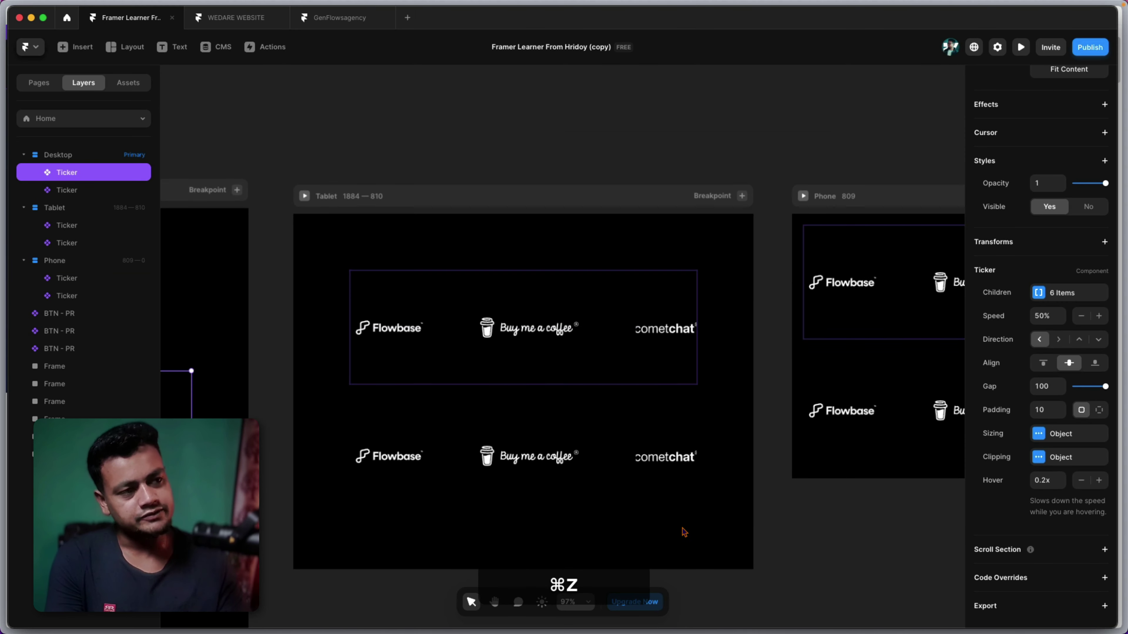
key("super+z")
key("super+z")
key("super+shift+z")
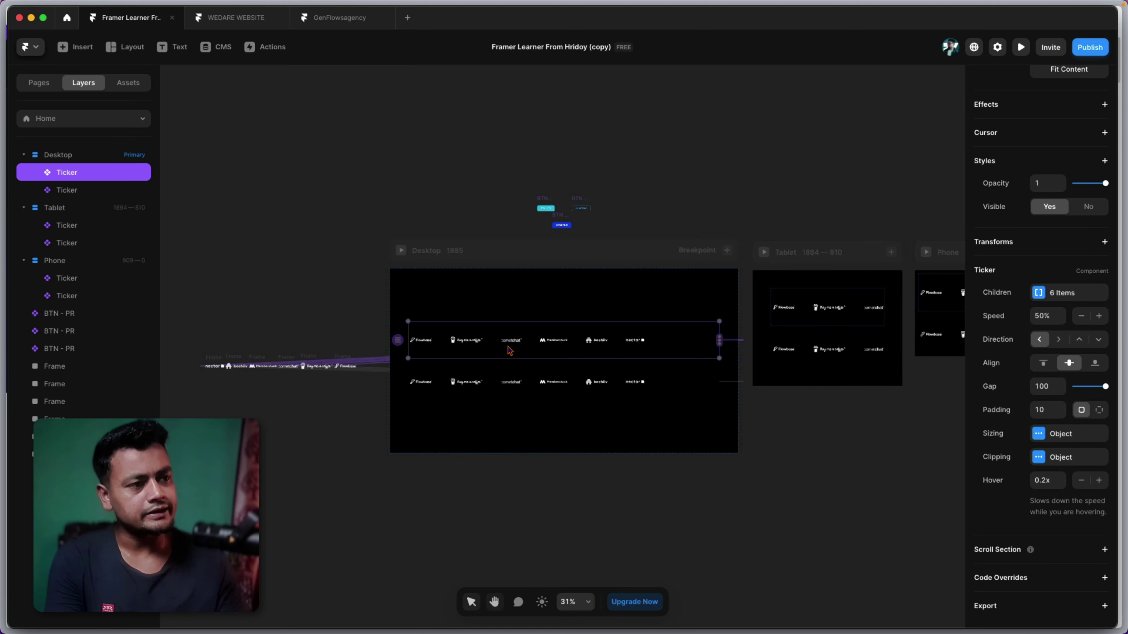
key("super+shift+z")
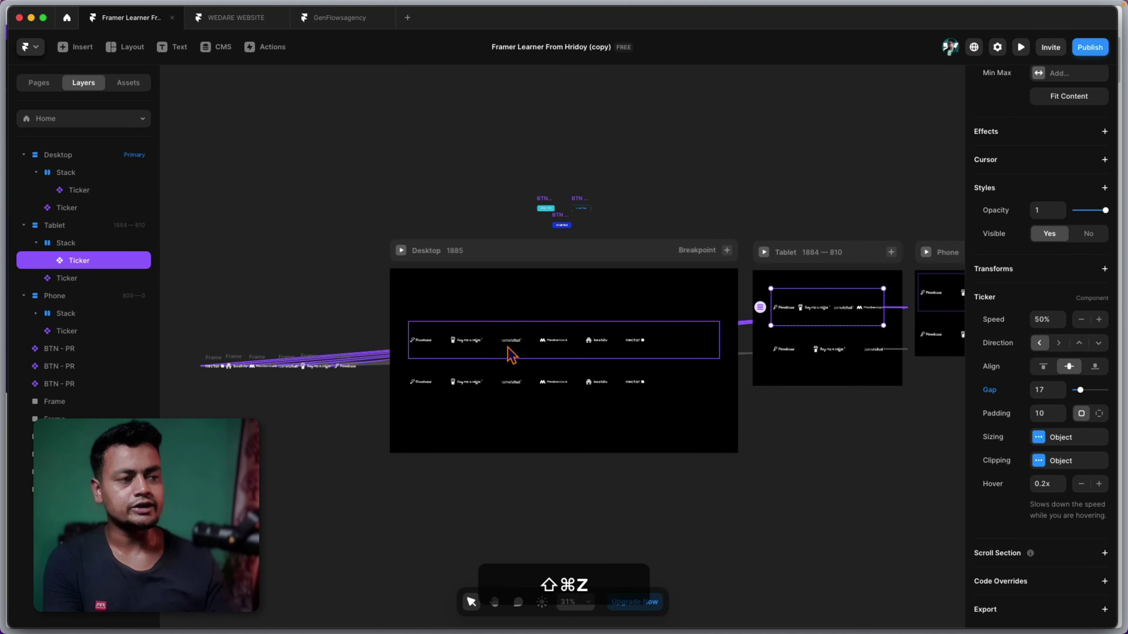
key("super+z")
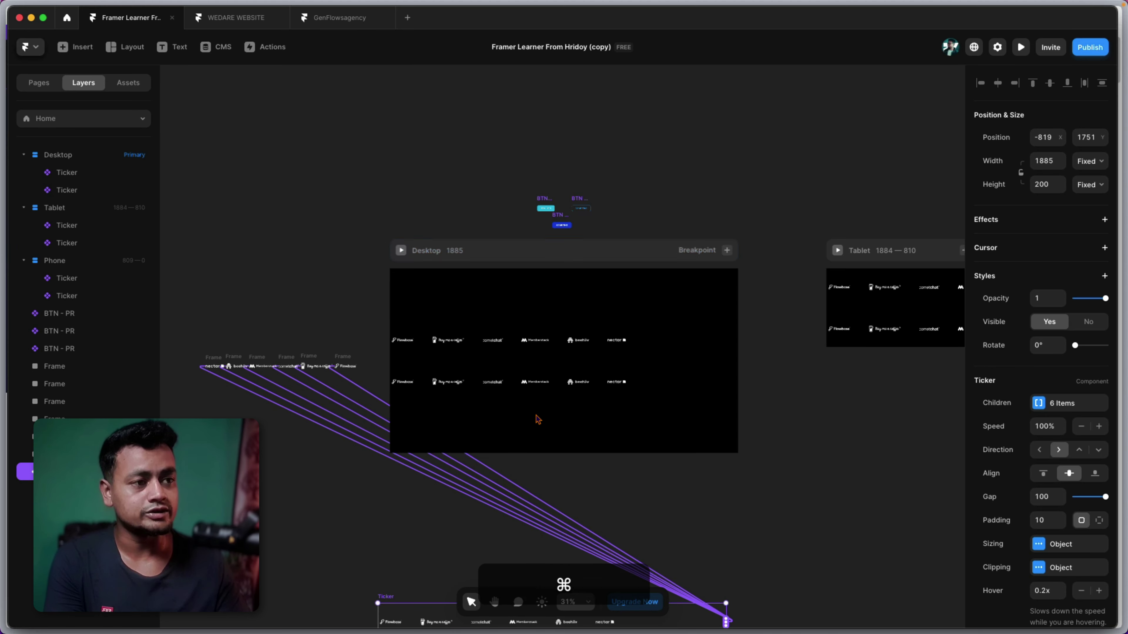
key("super+shift+z")
key("super+shift+z")
left_click(544, 346)
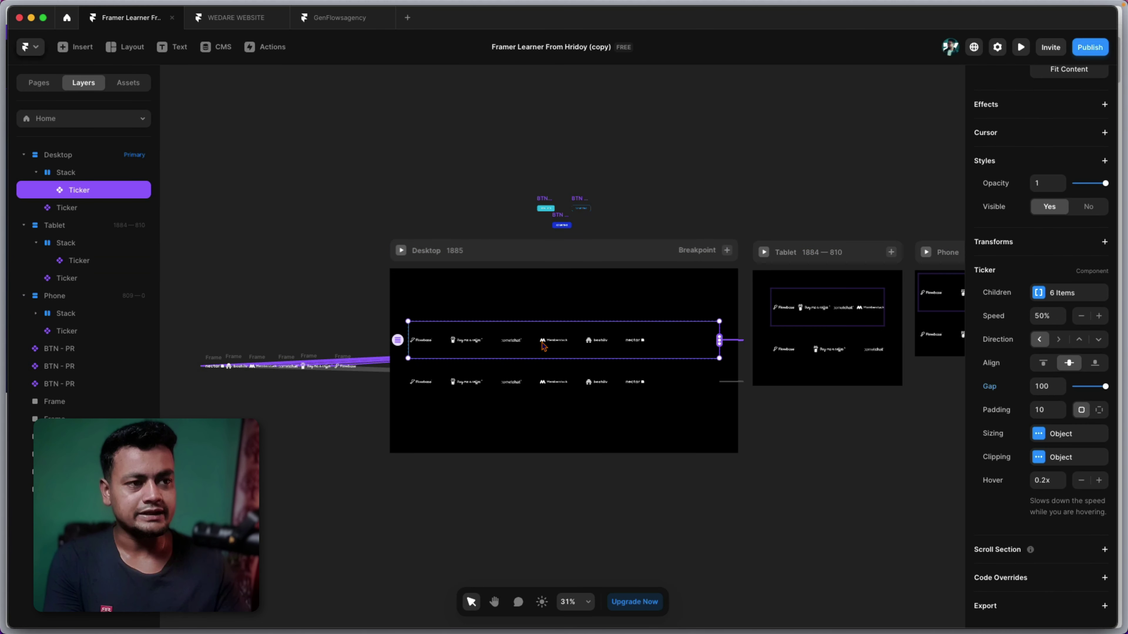
key("alt+super+k")
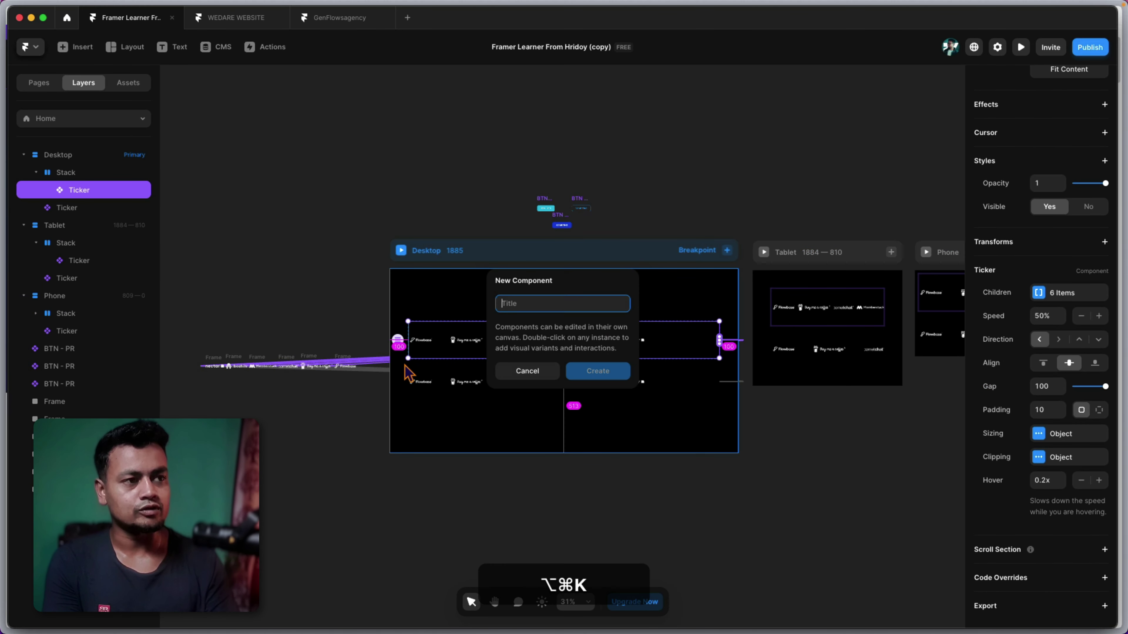
key("Escape")
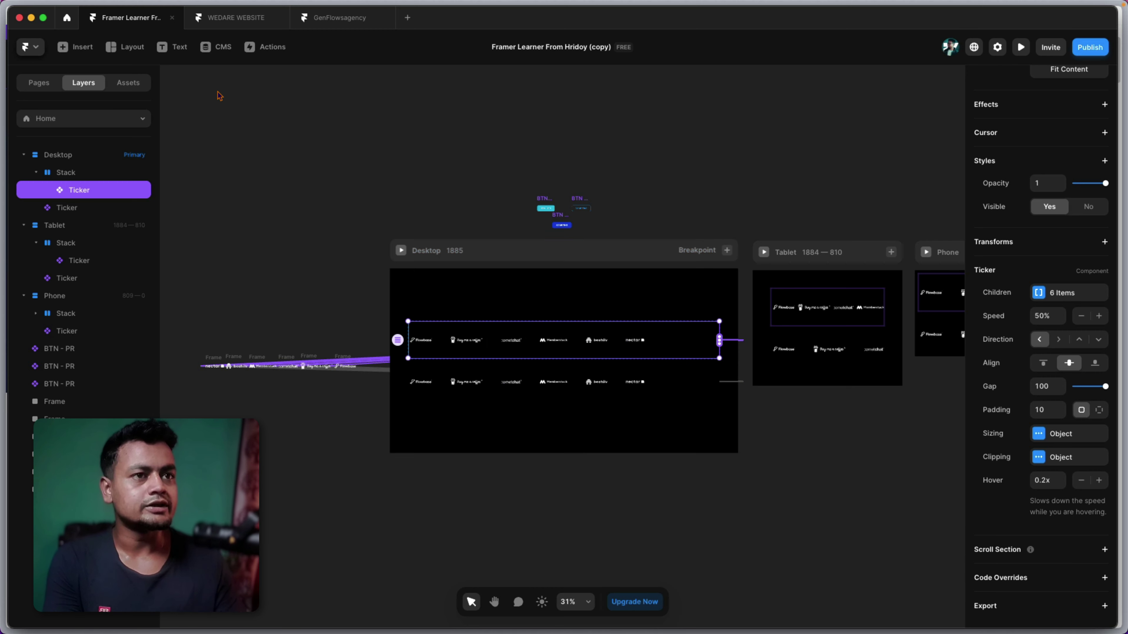
Check the project's component assets and return to the layer list
left_click(129, 83)
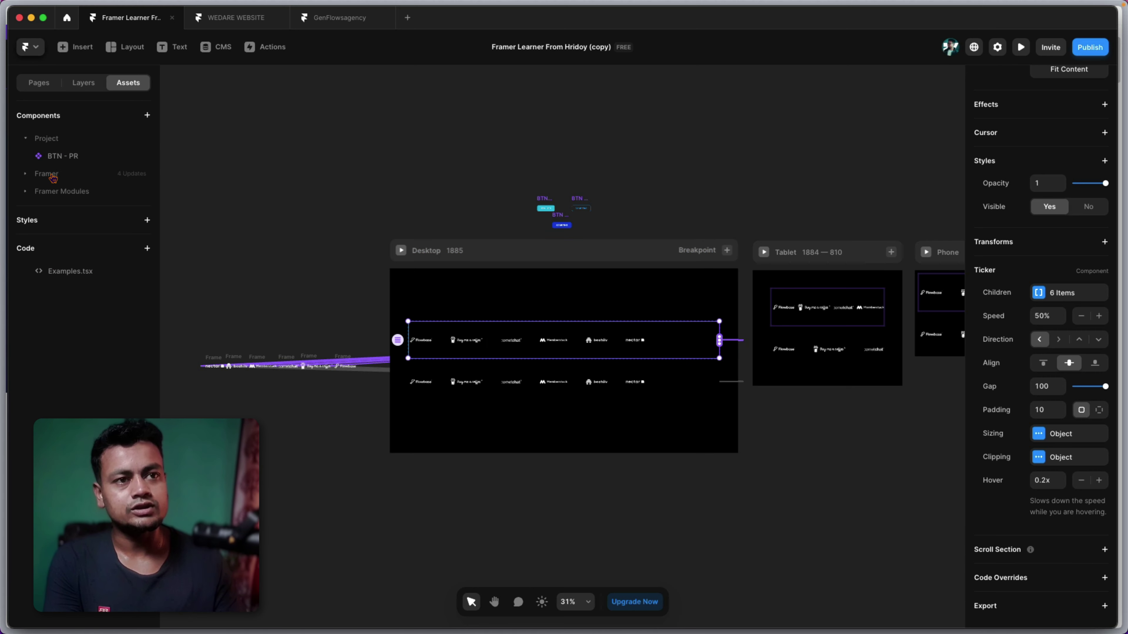
left_click(46, 173)
left_click(46, 174)
key("Escape")
left_click(563, 358)
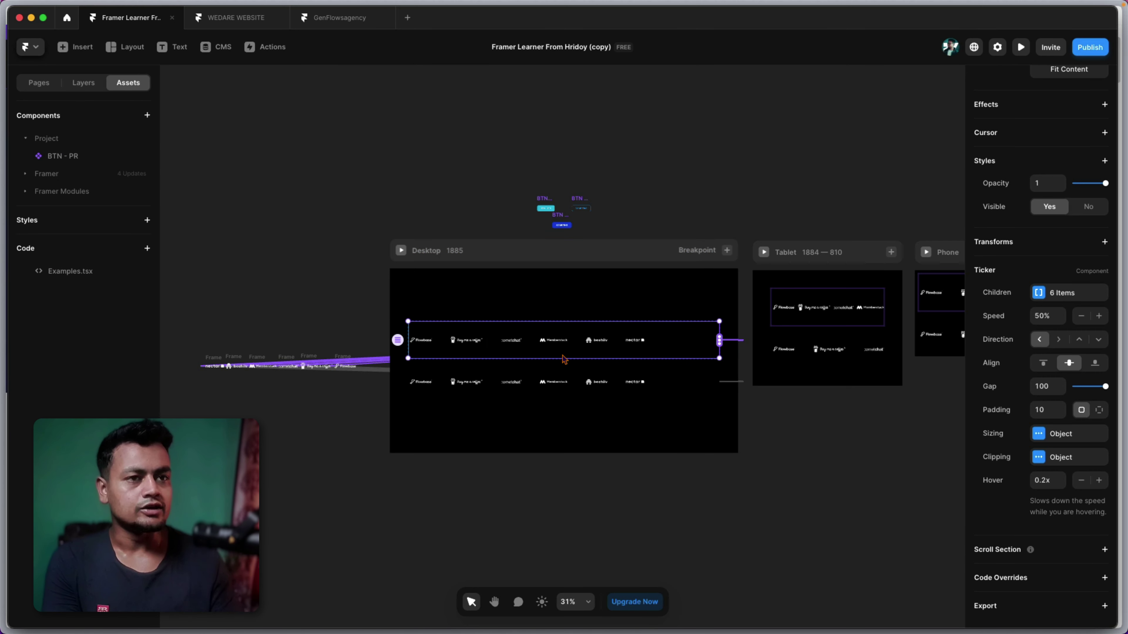
left_click(83, 83)
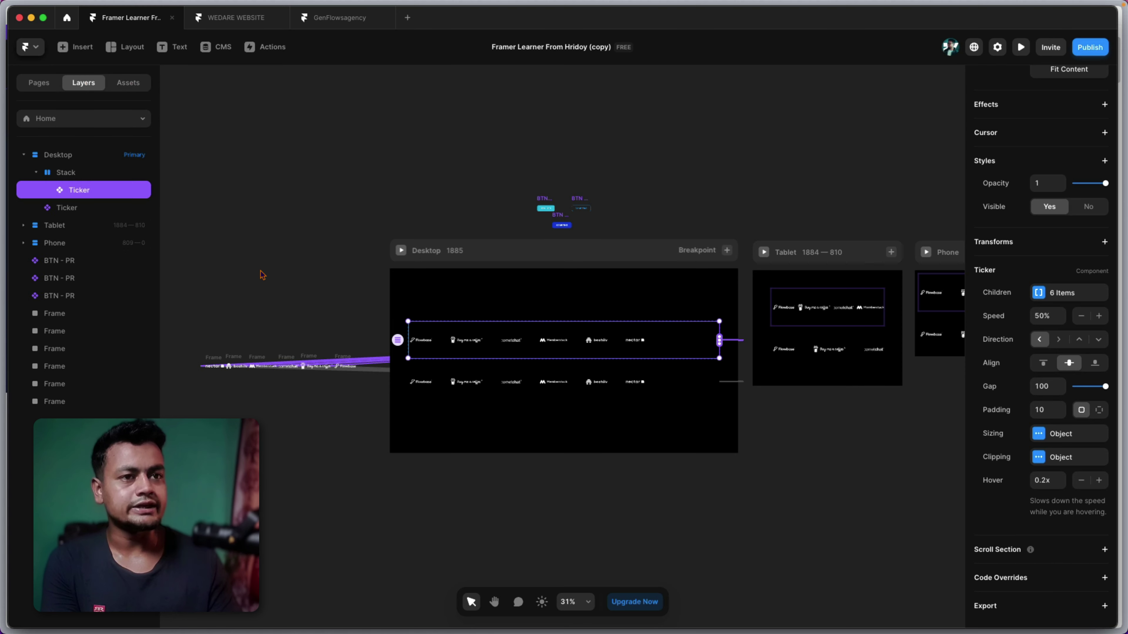
Create a component named Horison from the stack that holds the Desktop frame's upper ticker
left_click(99, 177)
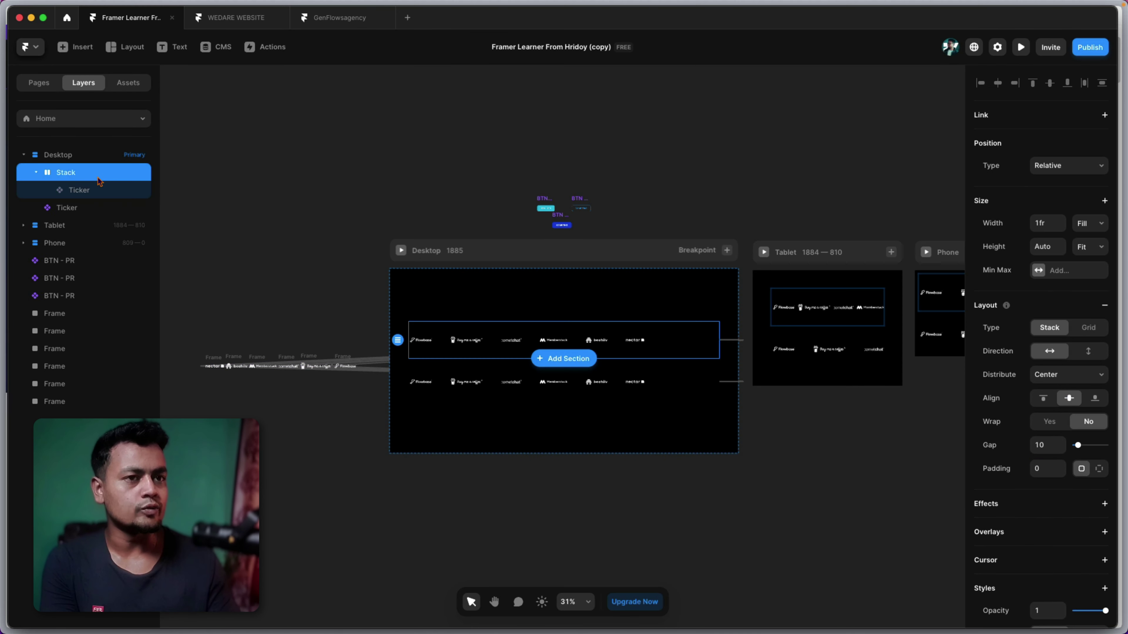
key("alt+super+k")
key("shift")
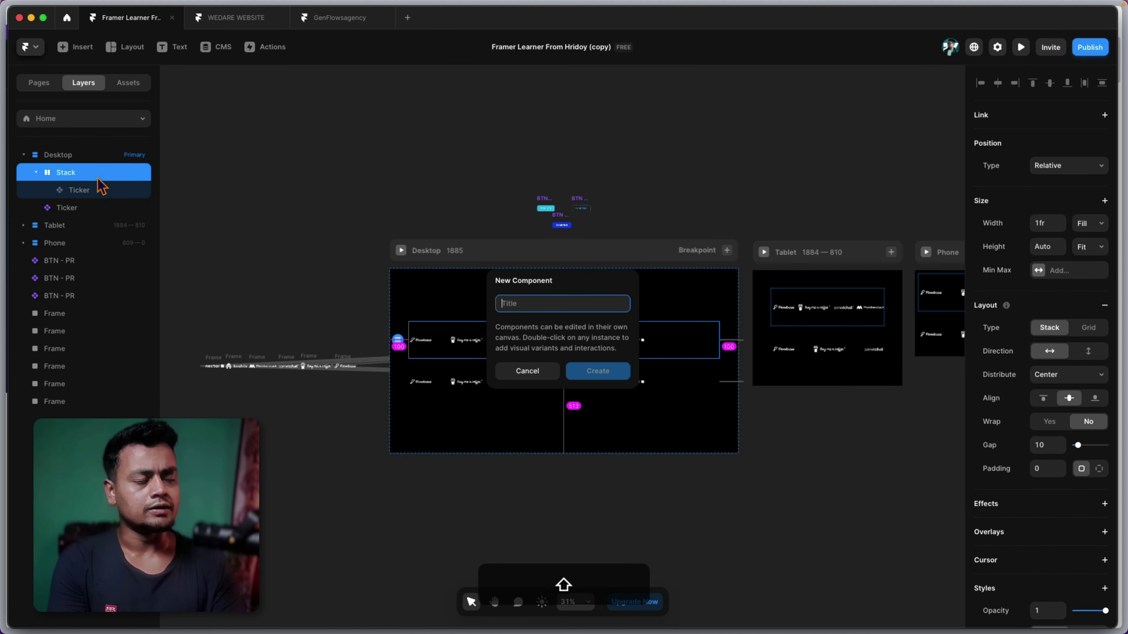
type("Horison")
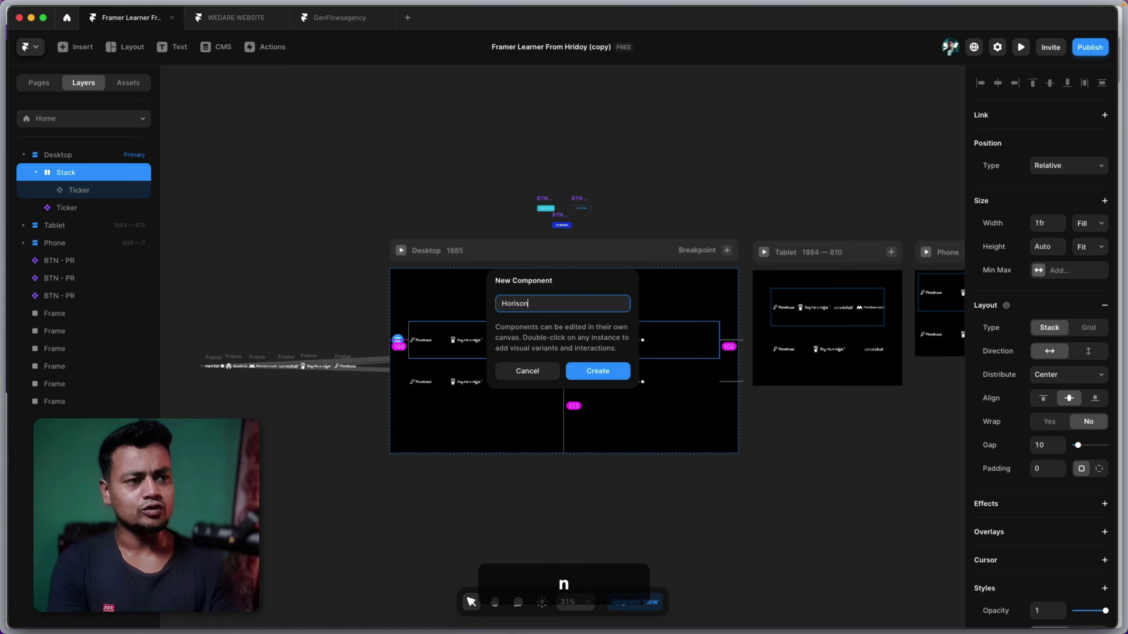
key("Return")
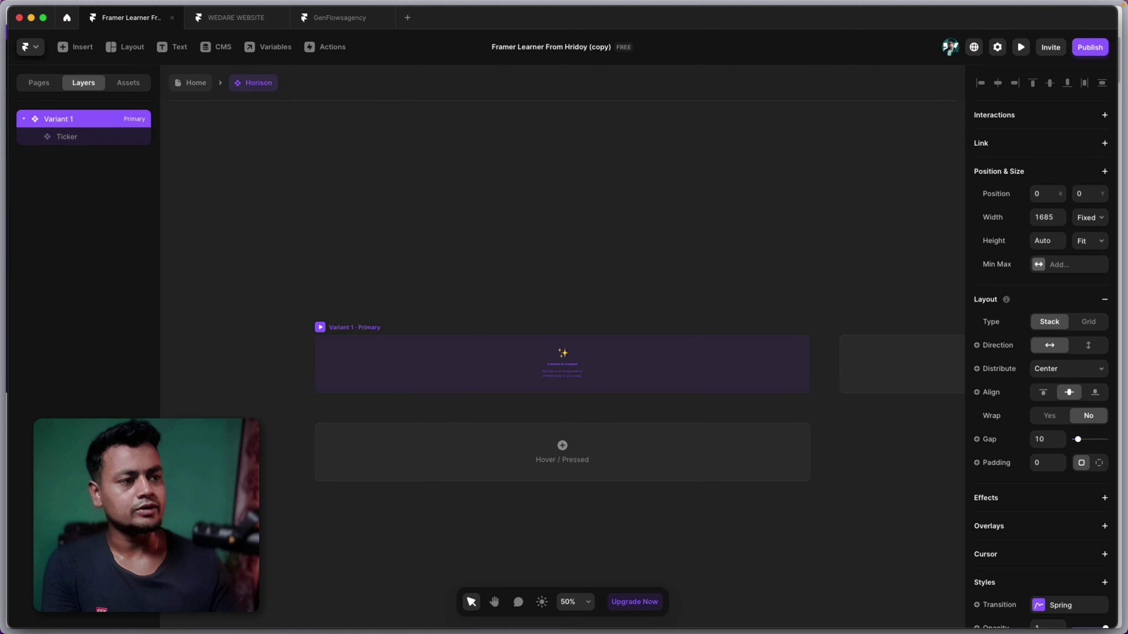
Move the six logo frames from the Home page canvas onto the Horison component's canvas, outside its variant
left_click(182, 84)
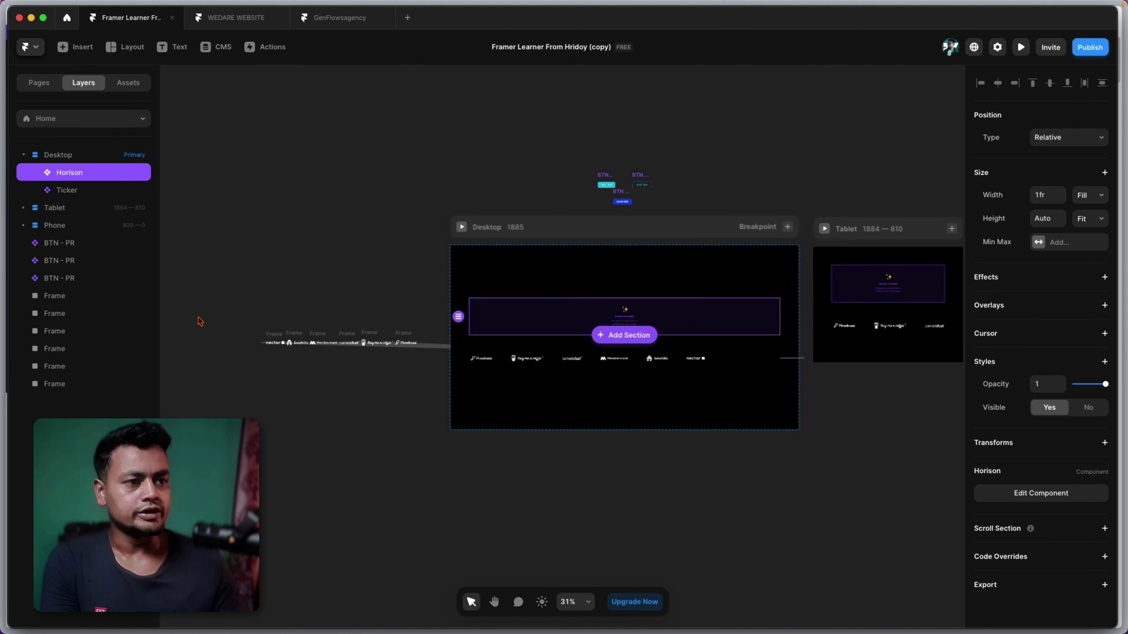
left_click_drag(198, 317, 399, 362)
key("super+x")
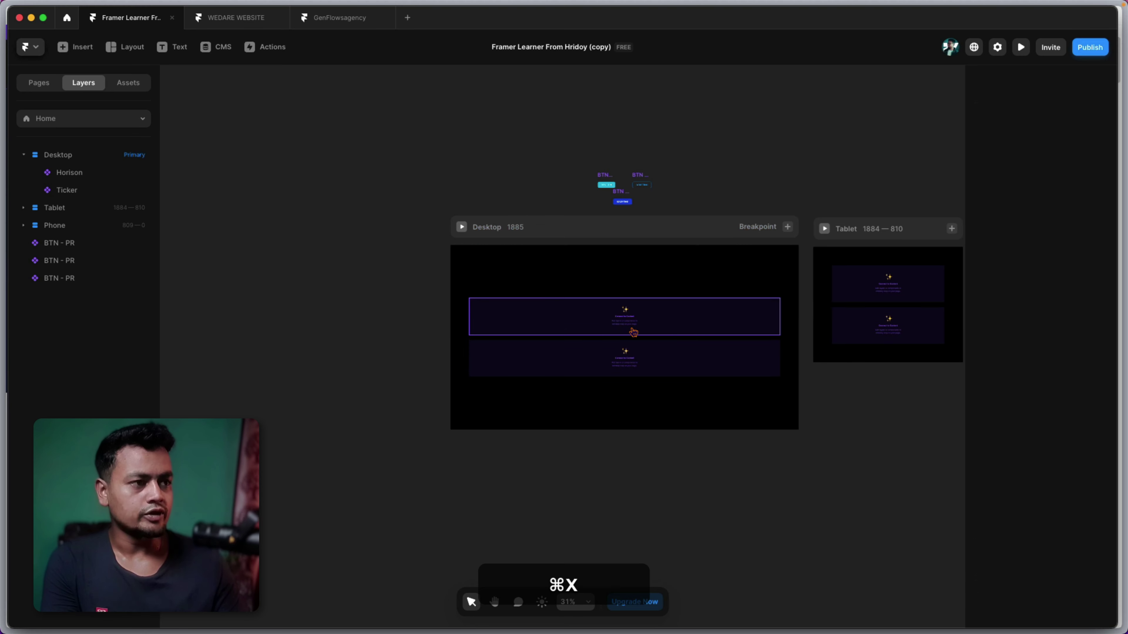
double_click(551, 330)
key("super+v")
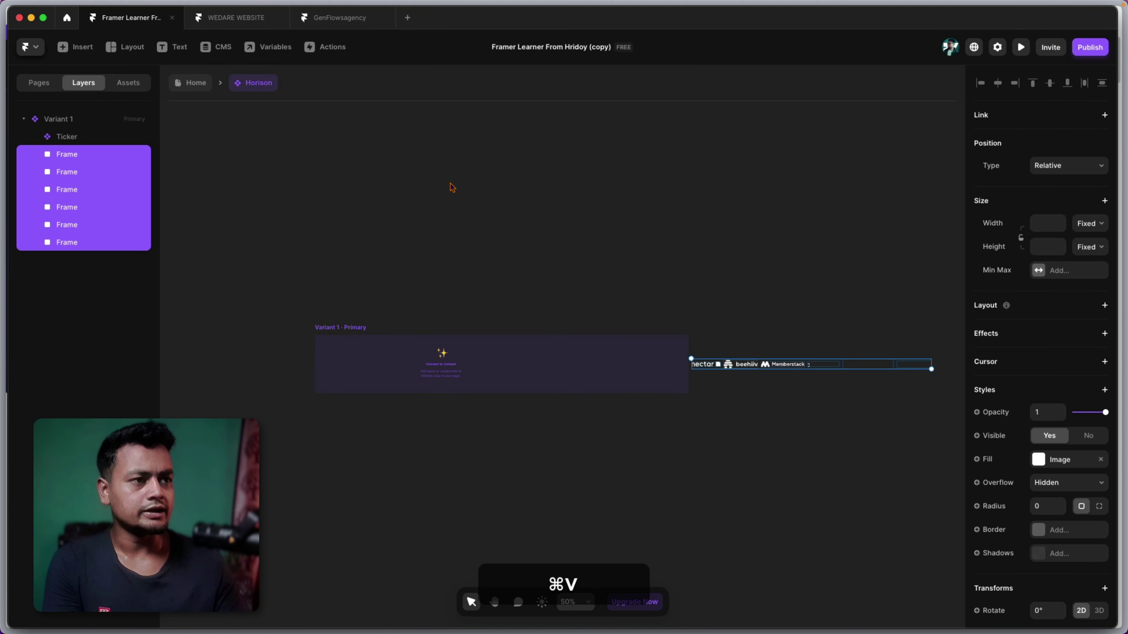
key("super+z")
key("super+v")
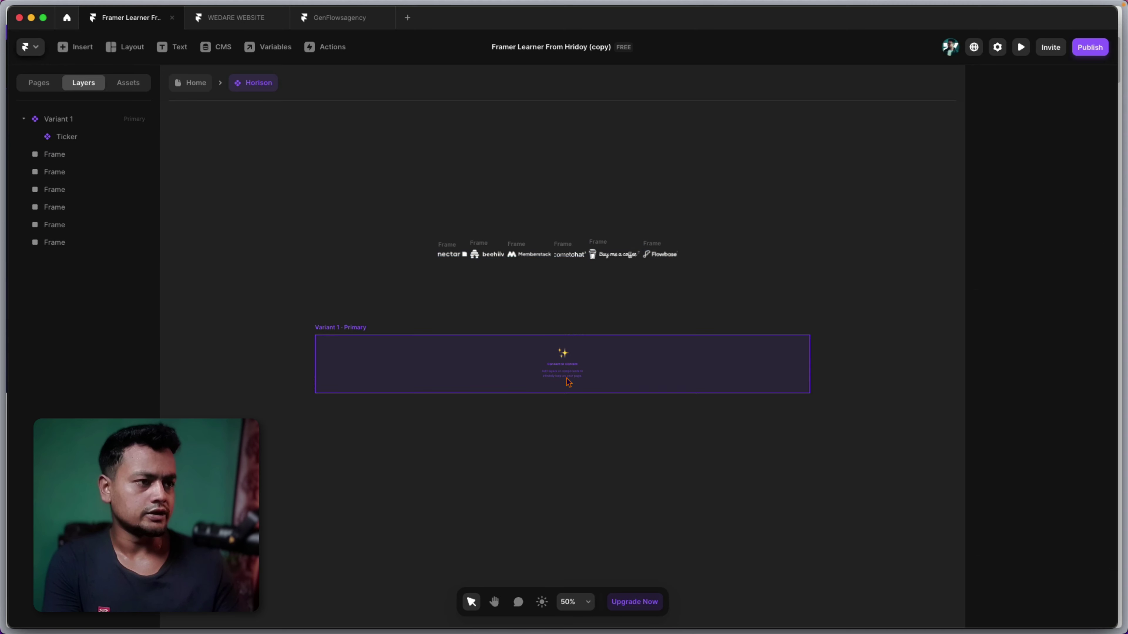
Return to the Home page and delete the lower ticker from the Desktop frame
left_click(531, 352)
left_click(196, 83)
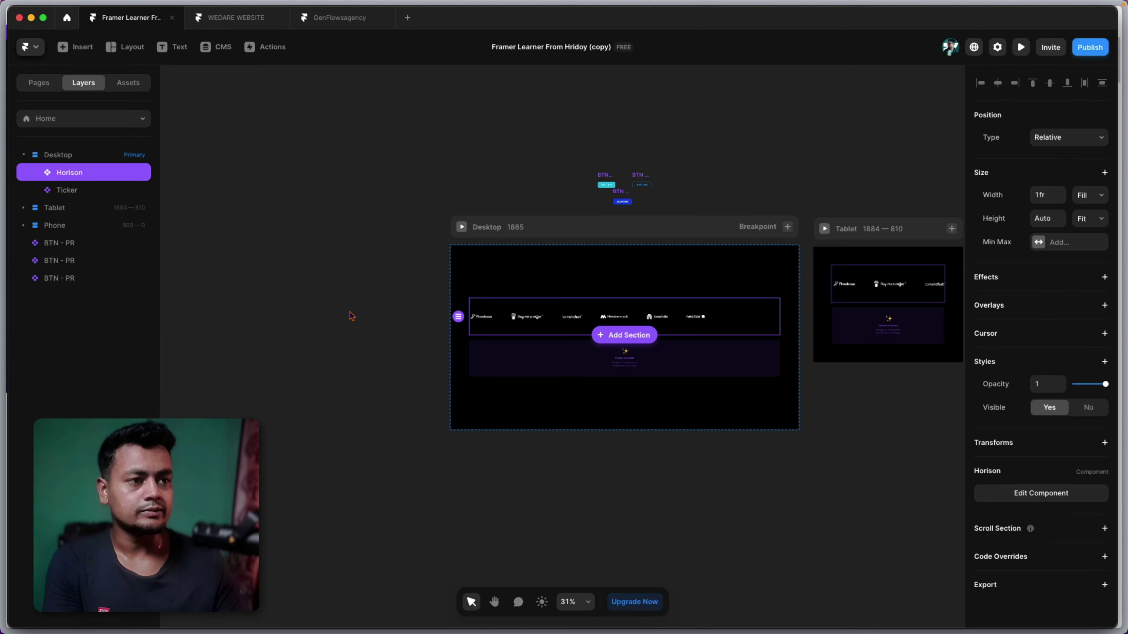
left_click(516, 354)
key("BackSpace")
Add a second variant to the Horison component and name it PHone
double_click(620, 332)
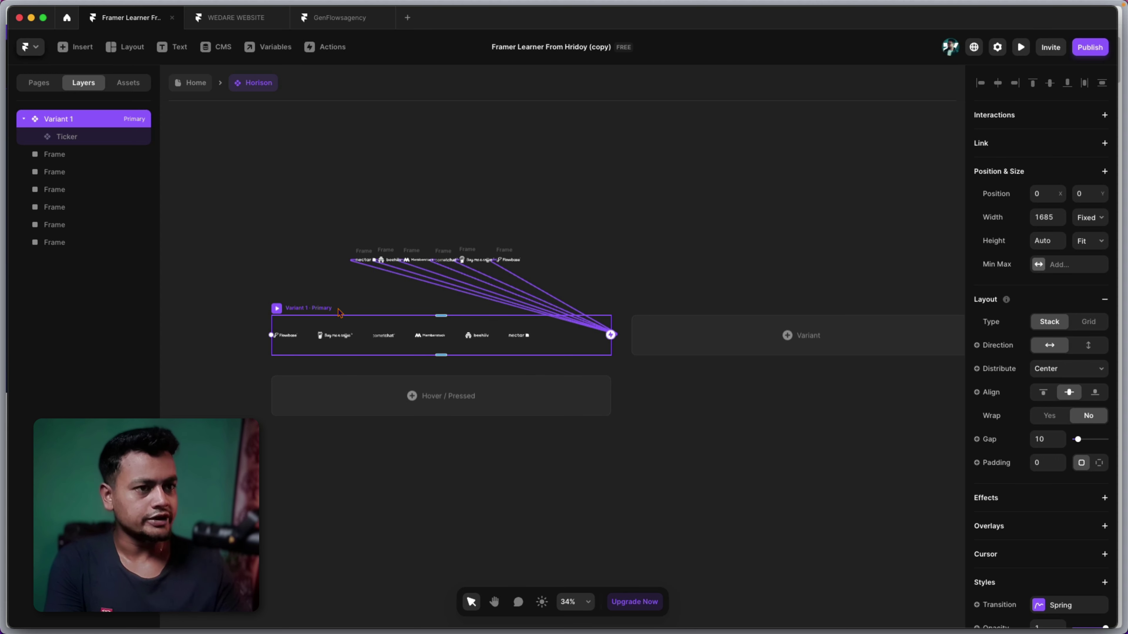
left_click(1055, 264)
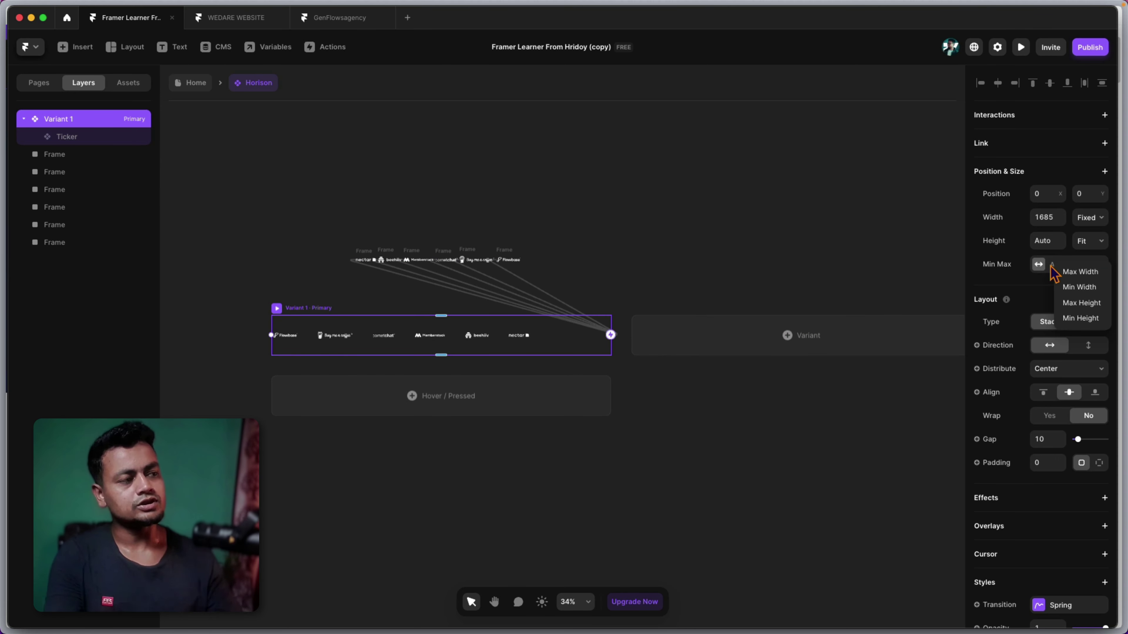
key("Escape")
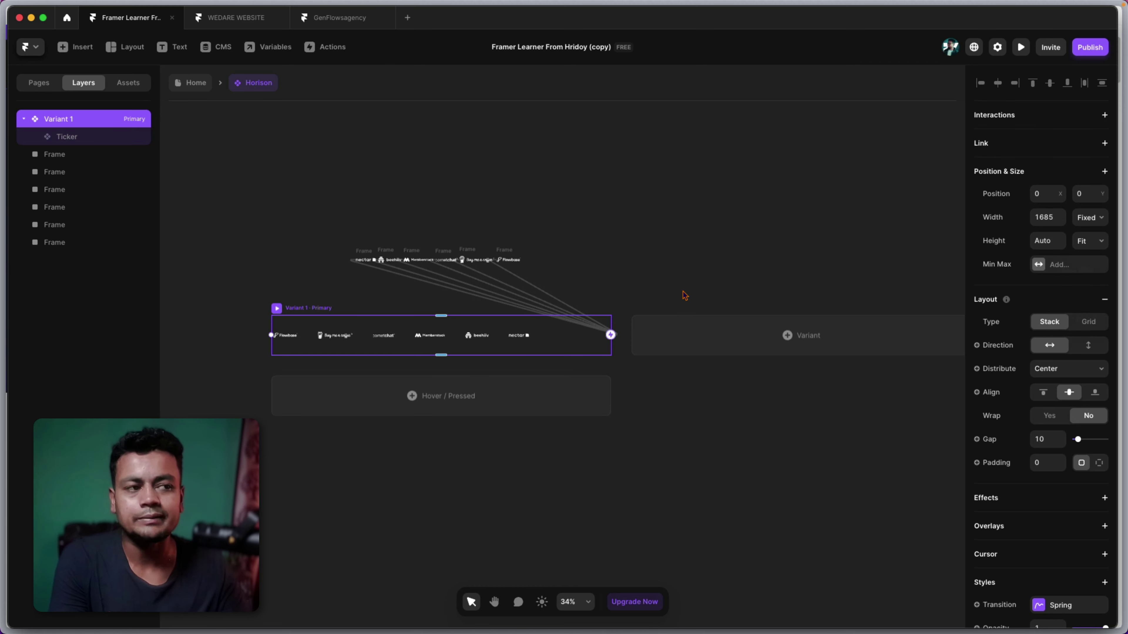
left_click(651, 336)
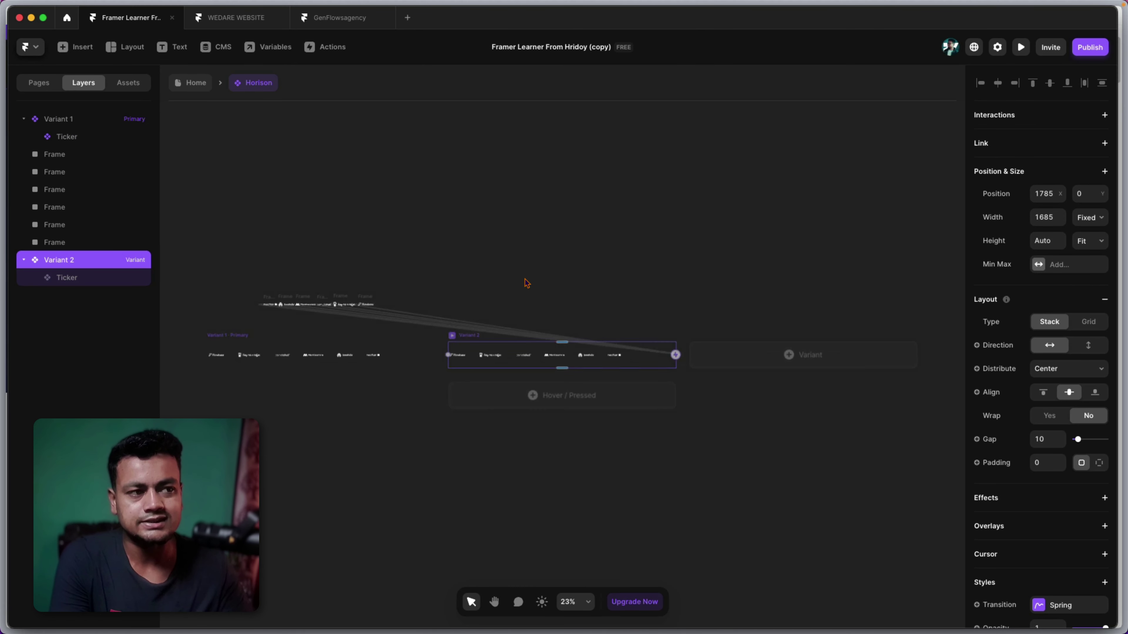
key("super+r")
type("PHone")
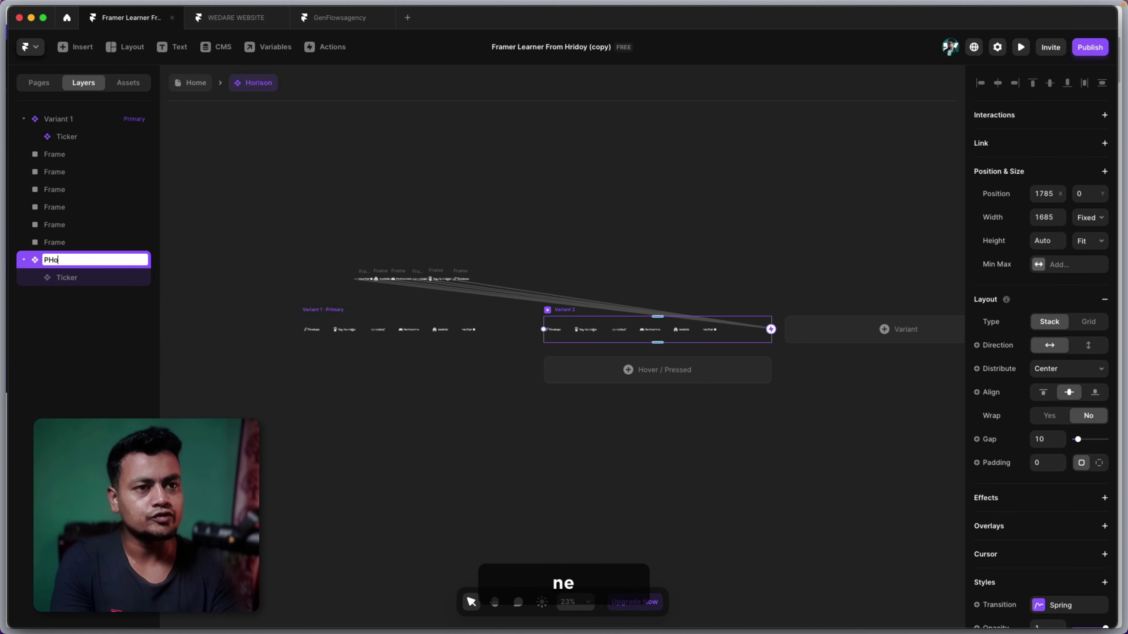
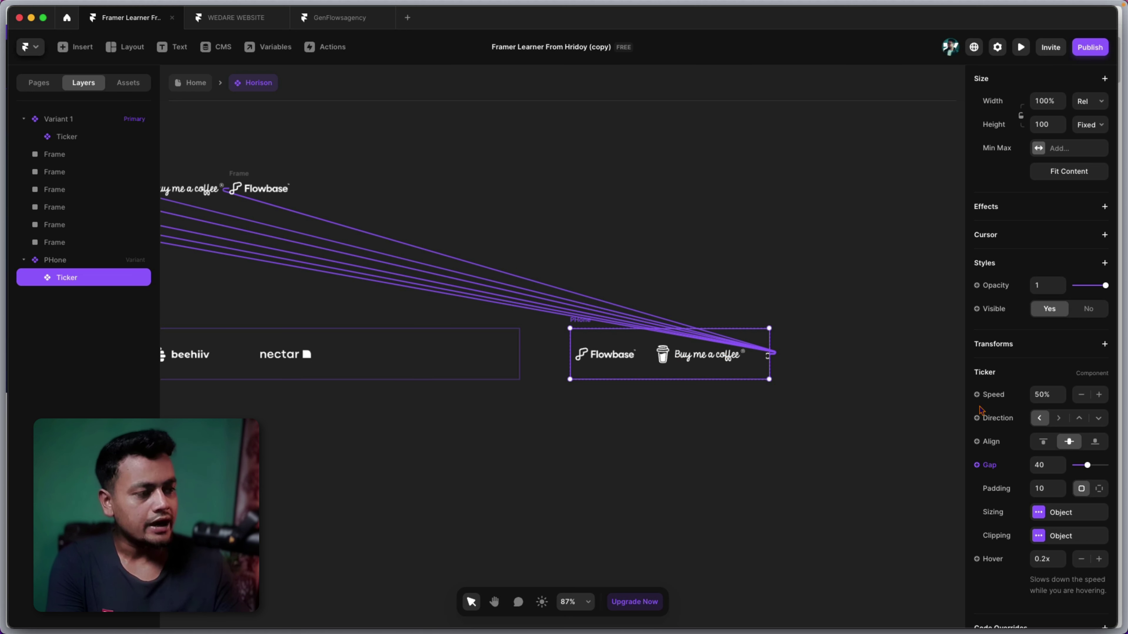
Reset the hover speed of the PHone variant's ticker to its default and set its gap to 22
scroll(1021, 480, "down", 2)
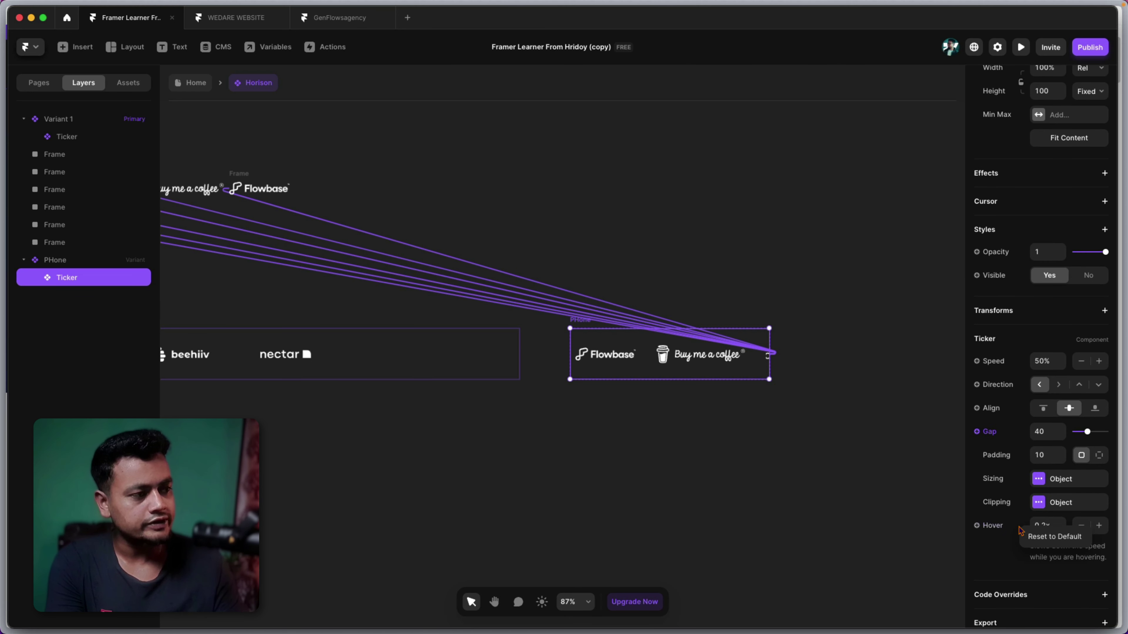
left_click(1031, 537)
scroll(1061, 453, "up", 1)
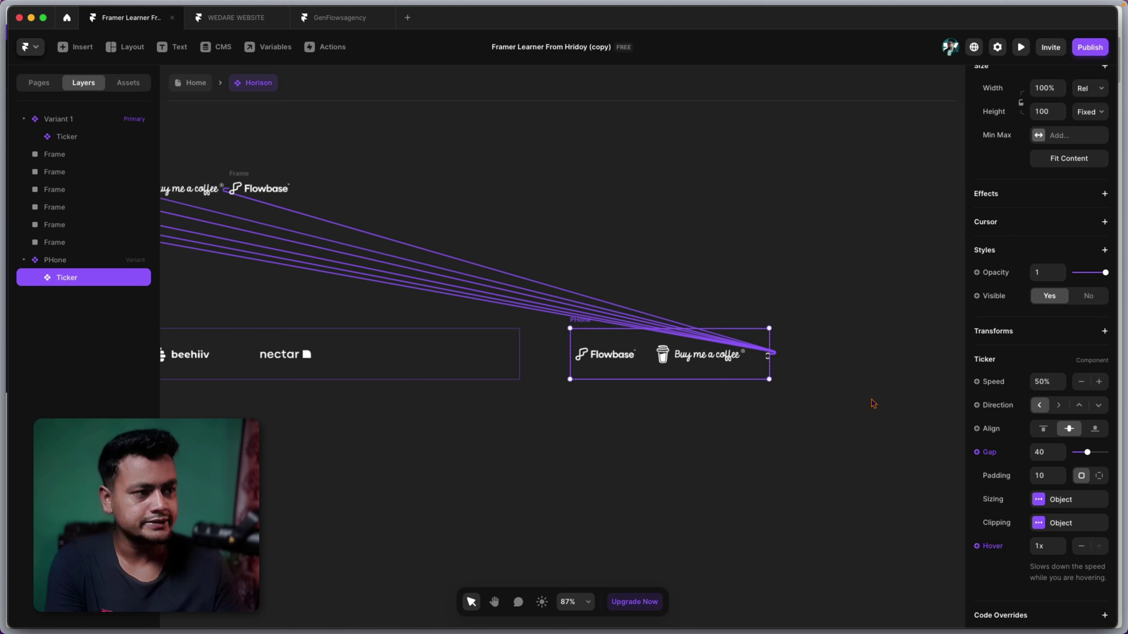
left_click_drag(1081, 454, 1075, 454)
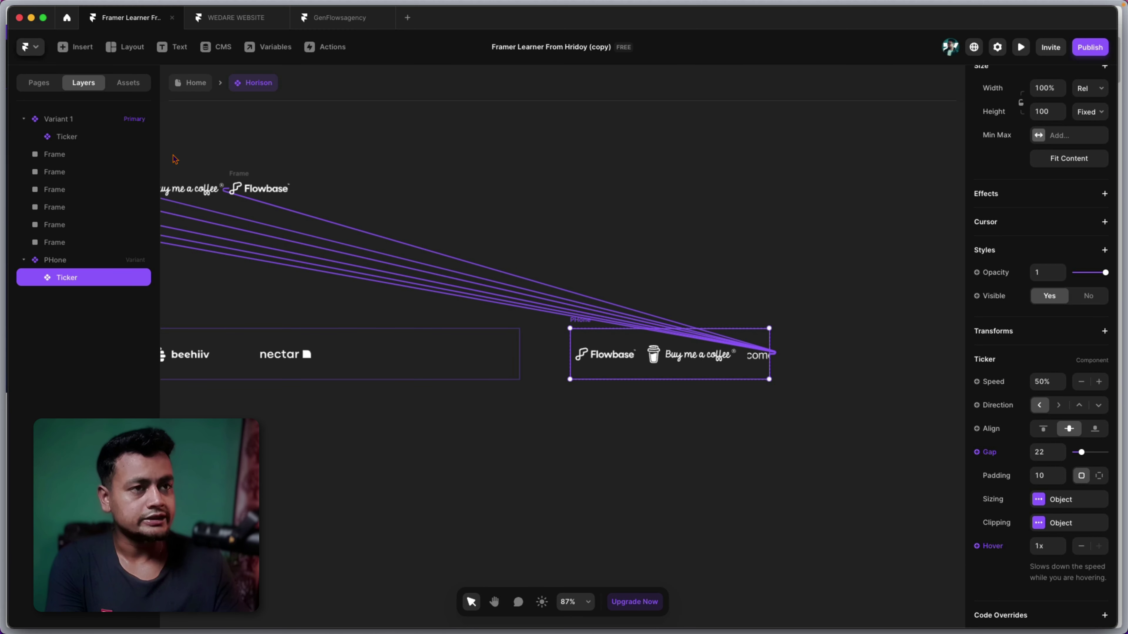
Return to the Home page, switch to the GenFlowsagency project, and examine its Brand Logo carousel component and its use across breakpoints
left_click(196, 84)
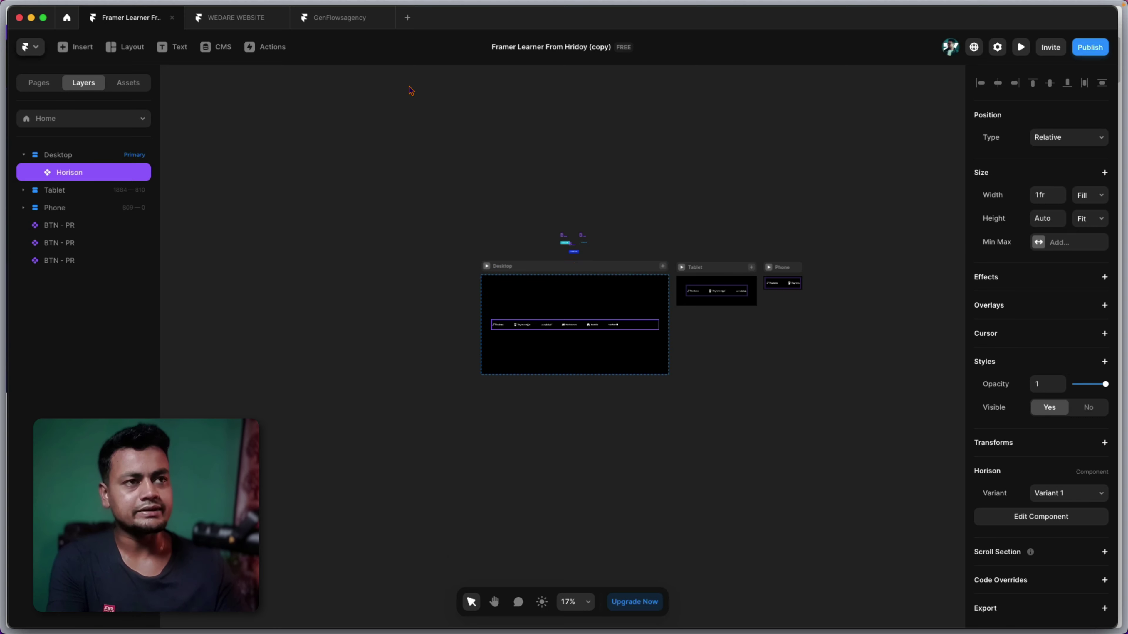
left_click(340, 17)
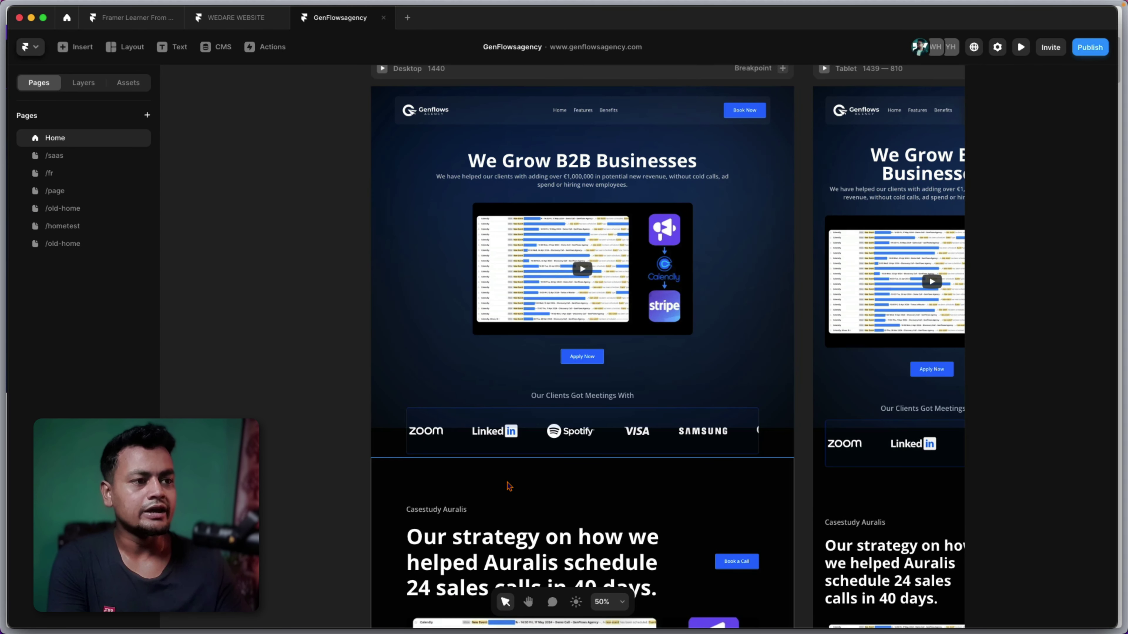
double_click(508, 438)
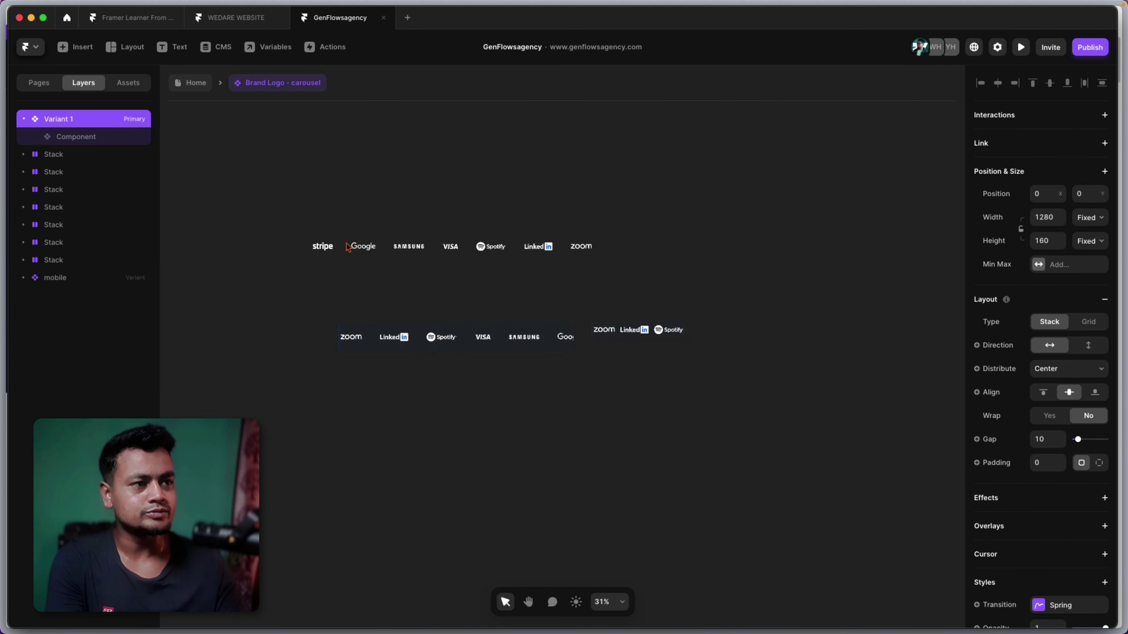
left_click(196, 89)
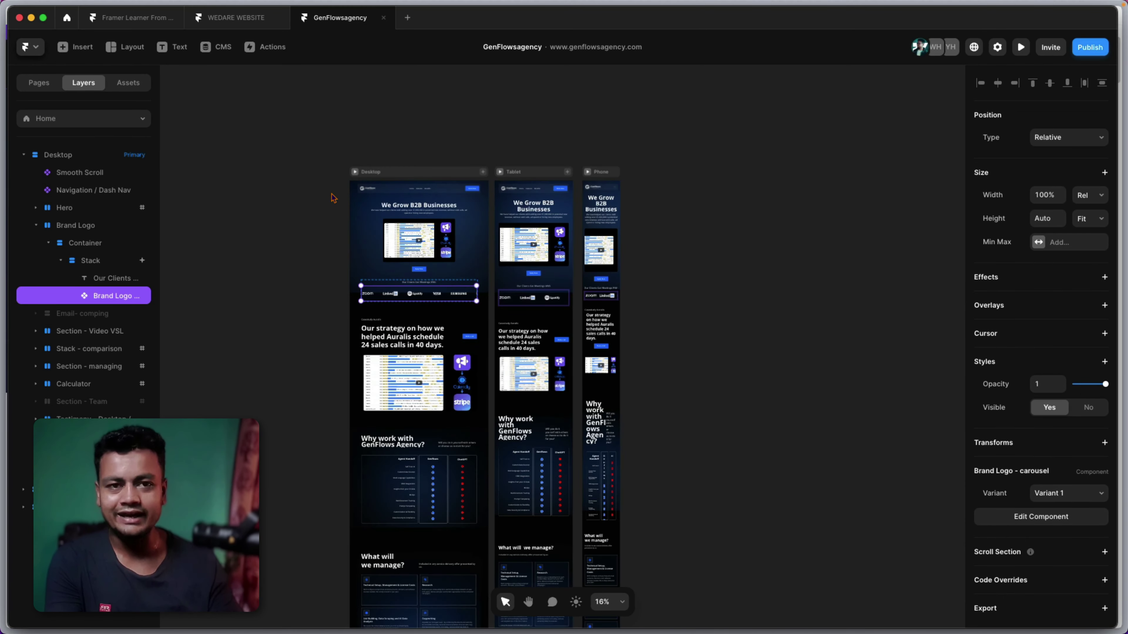
scroll(333, 198, "up", 5)
left_click(236, 17)
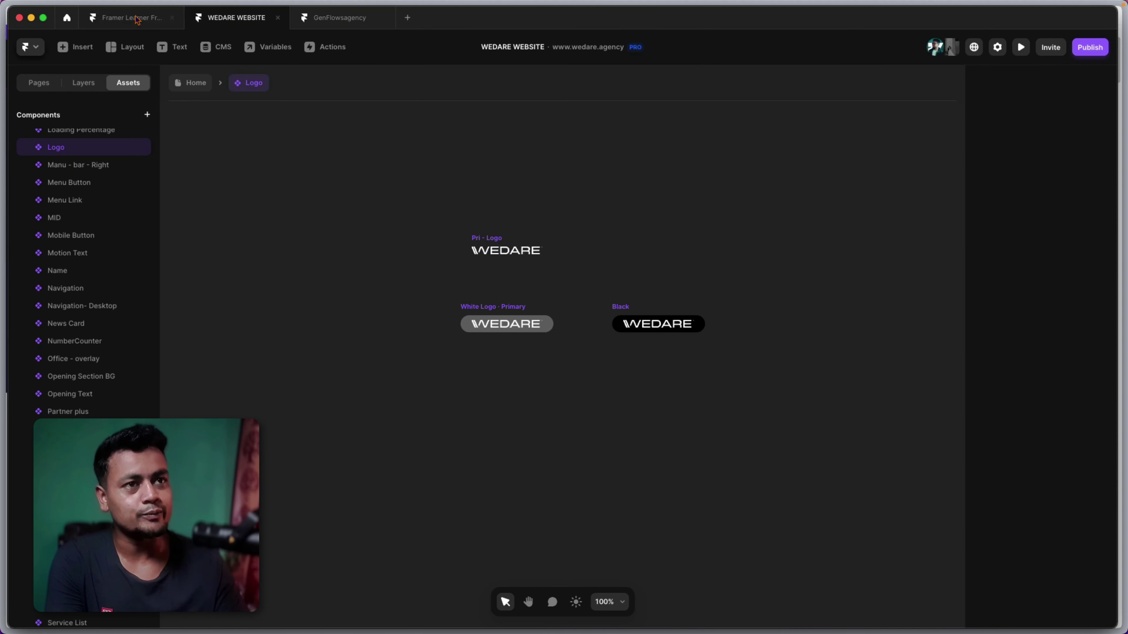
Switch back to the Framer Learner project and set the Phone frame's Horison instance to the PHone variant
left_click(137, 20)
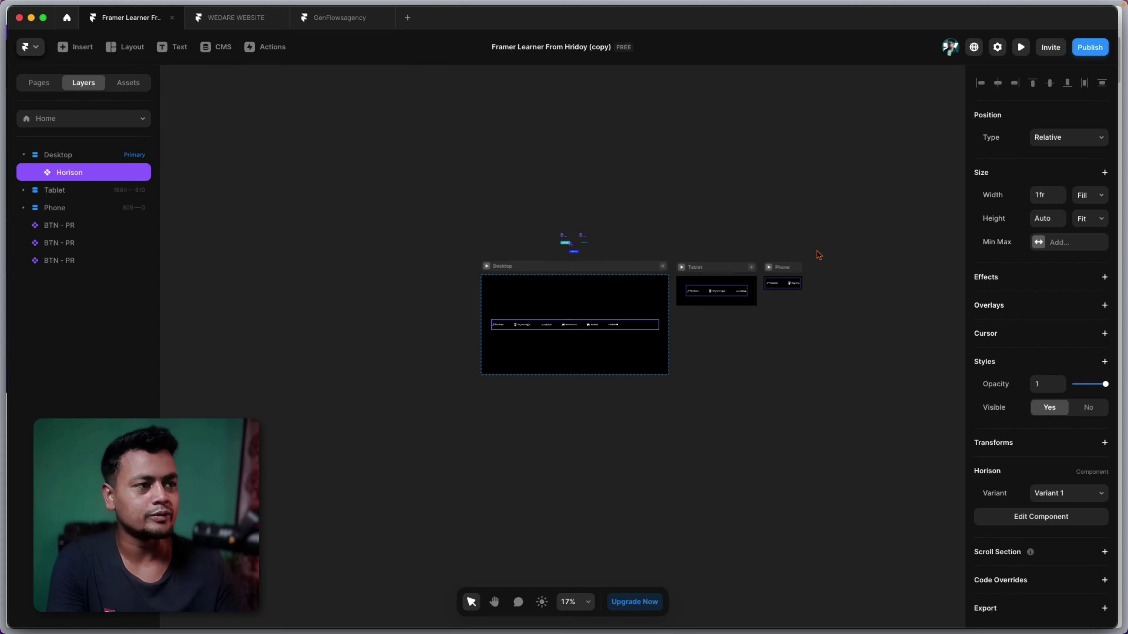
scroll(818, 255, "up", 5)
left_click(739, 331)
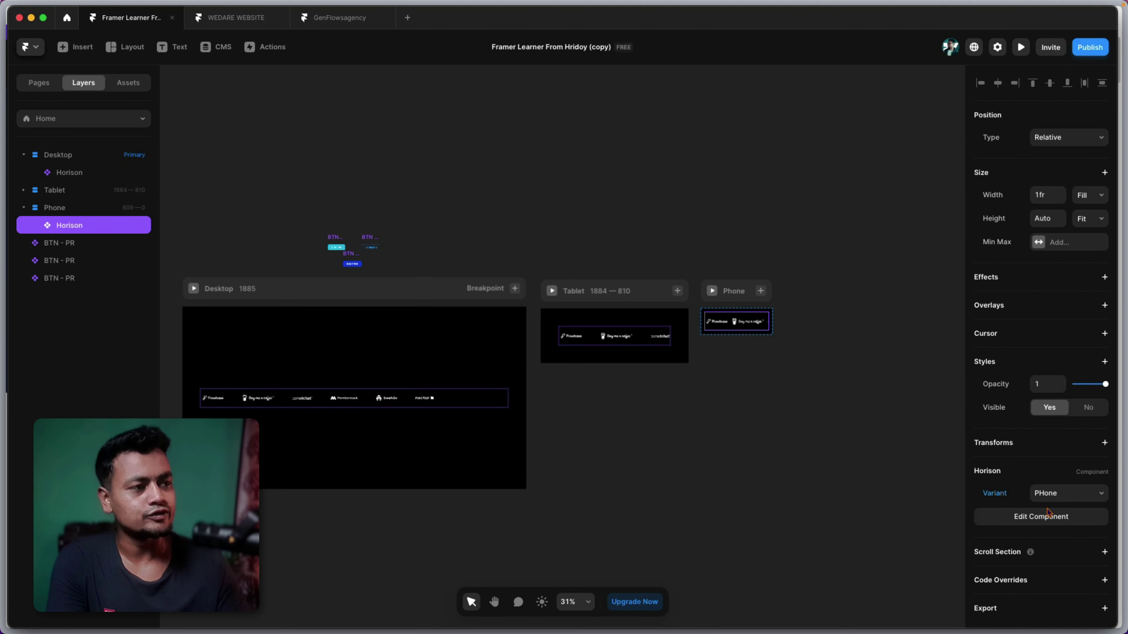
Preview the page and try widening the preview to check the logo ticker's responsiveness
left_click(693, 474)
key("super+p")
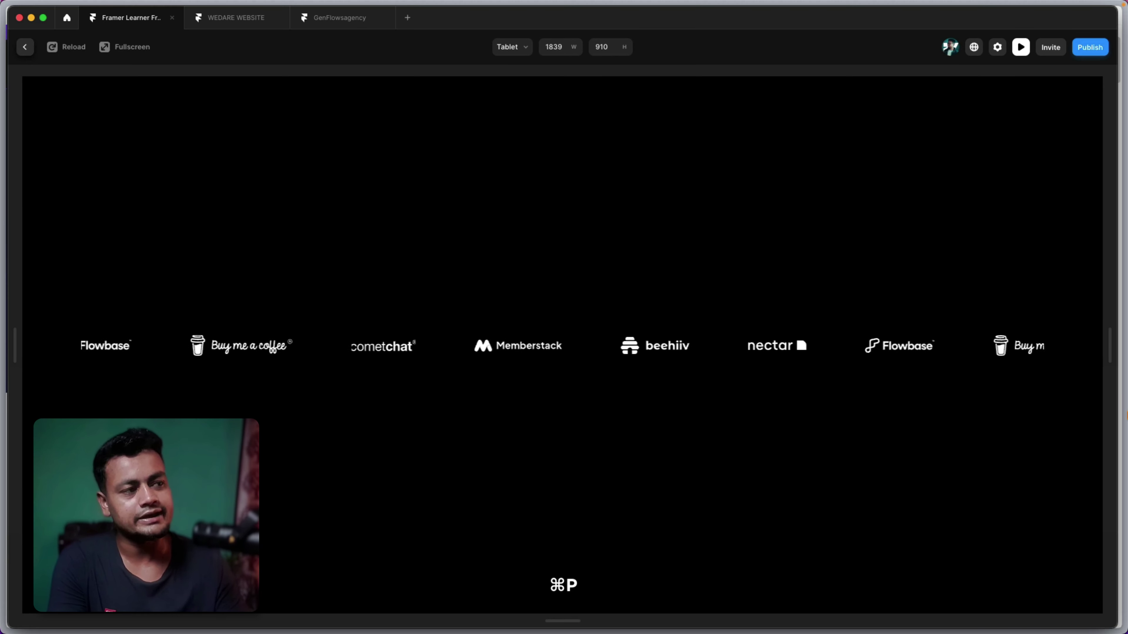
left_click_drag(1109, 344, 1125, 411)
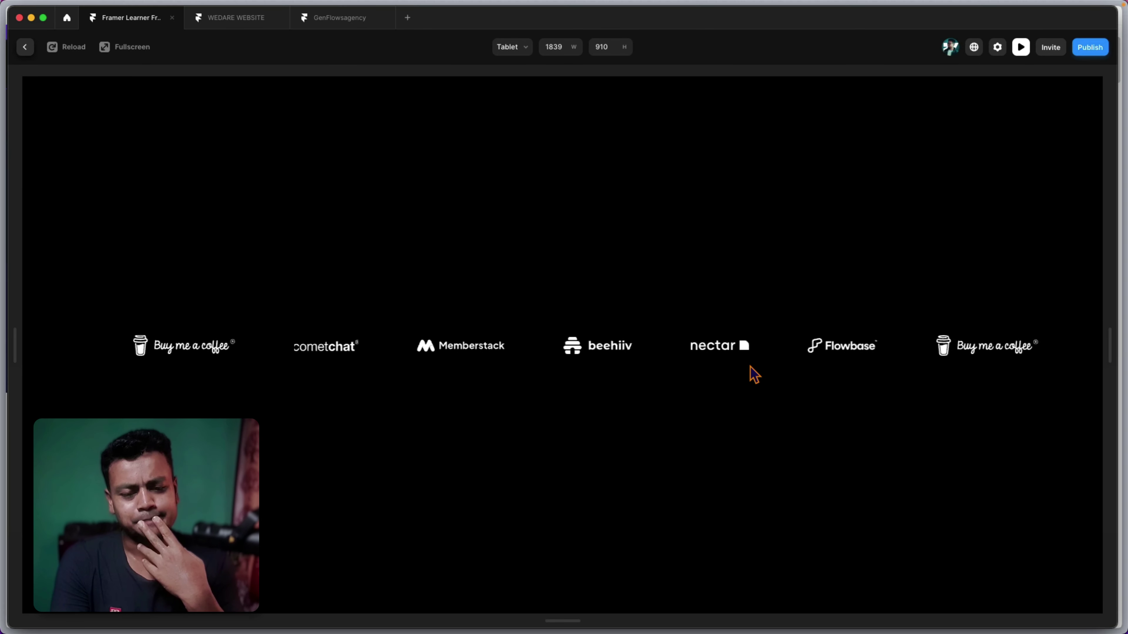
key("shift+super")
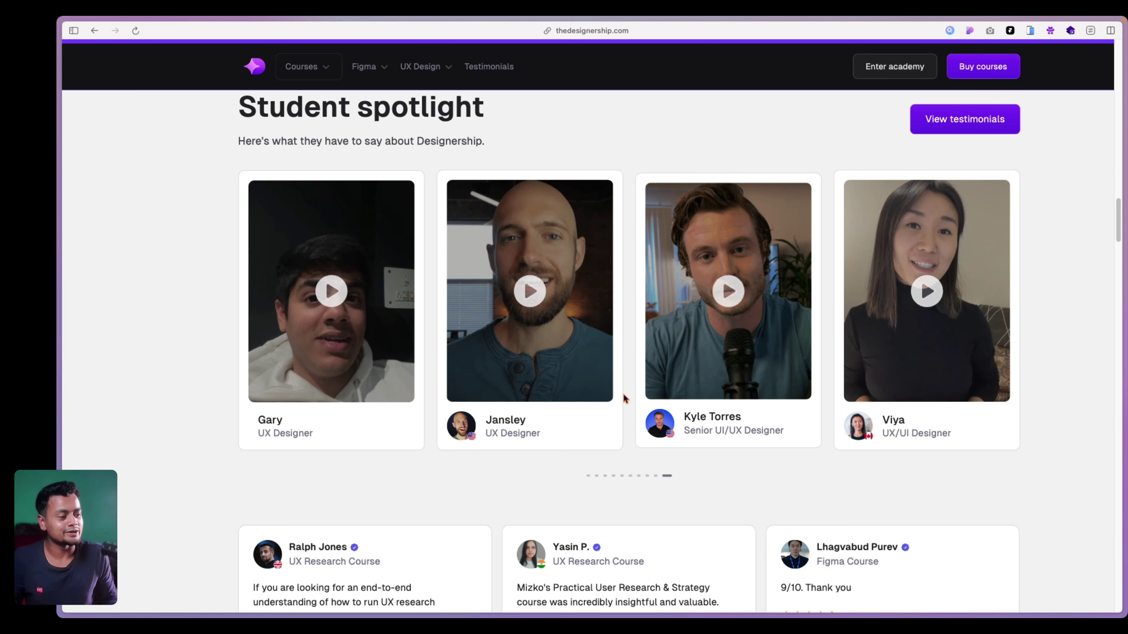
Switch to the browser and examine the Student spotlight carousel and scrolling logo row on thedesignership.com
scroll(649, 443, "left", 10)
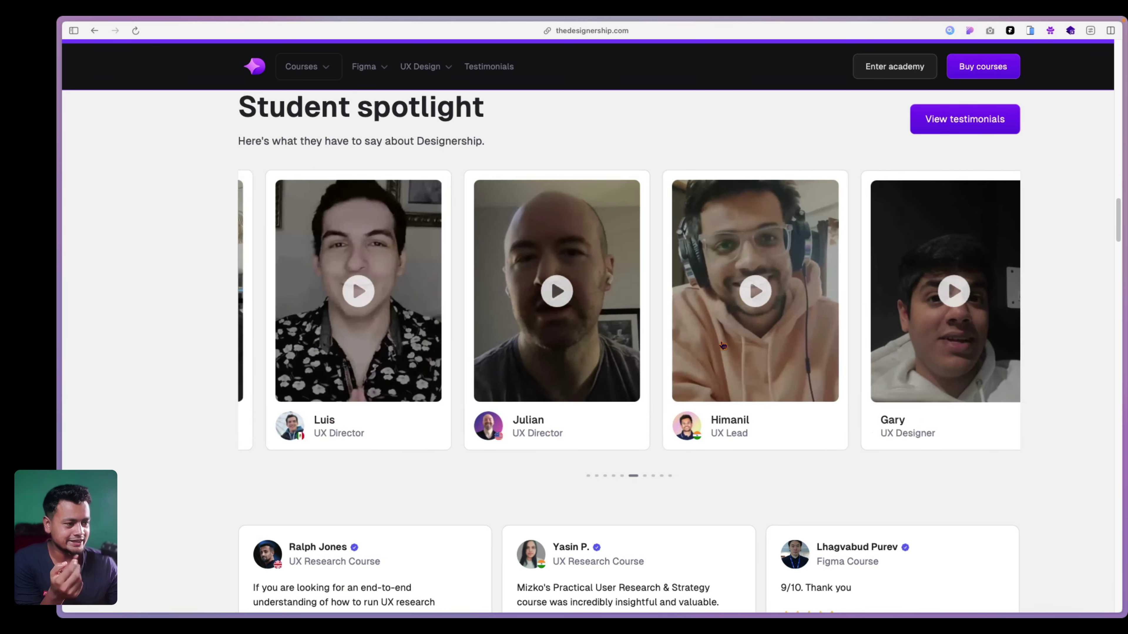
scroll(606, 349, "right", 10)
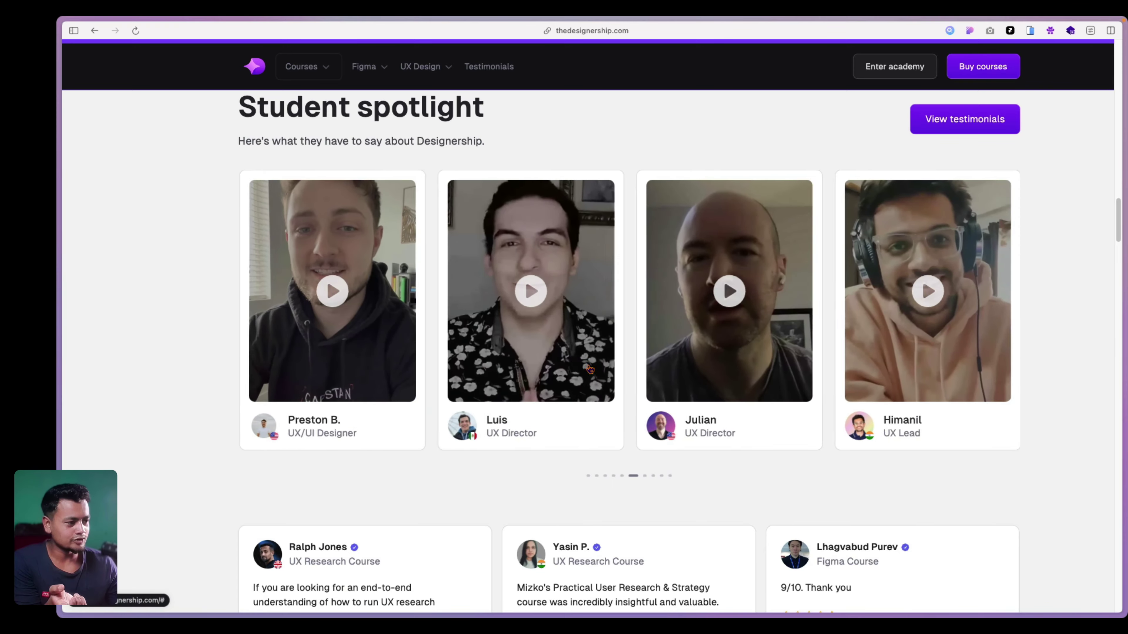
scroll(700, 383, "down", 15)
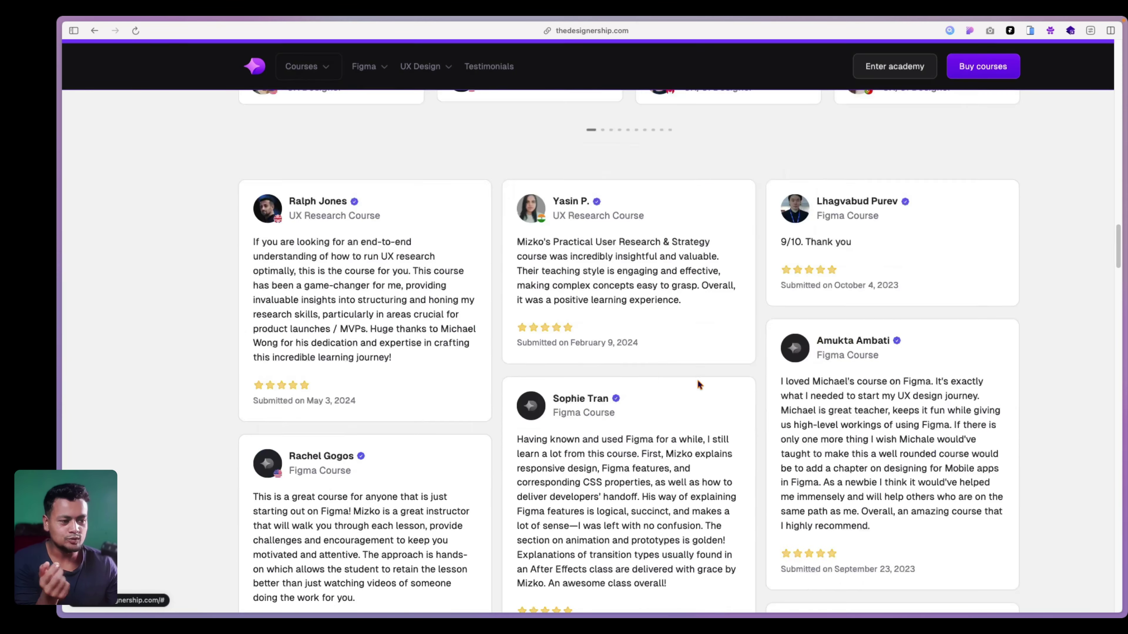
scroll(590, 356, "up", 20)
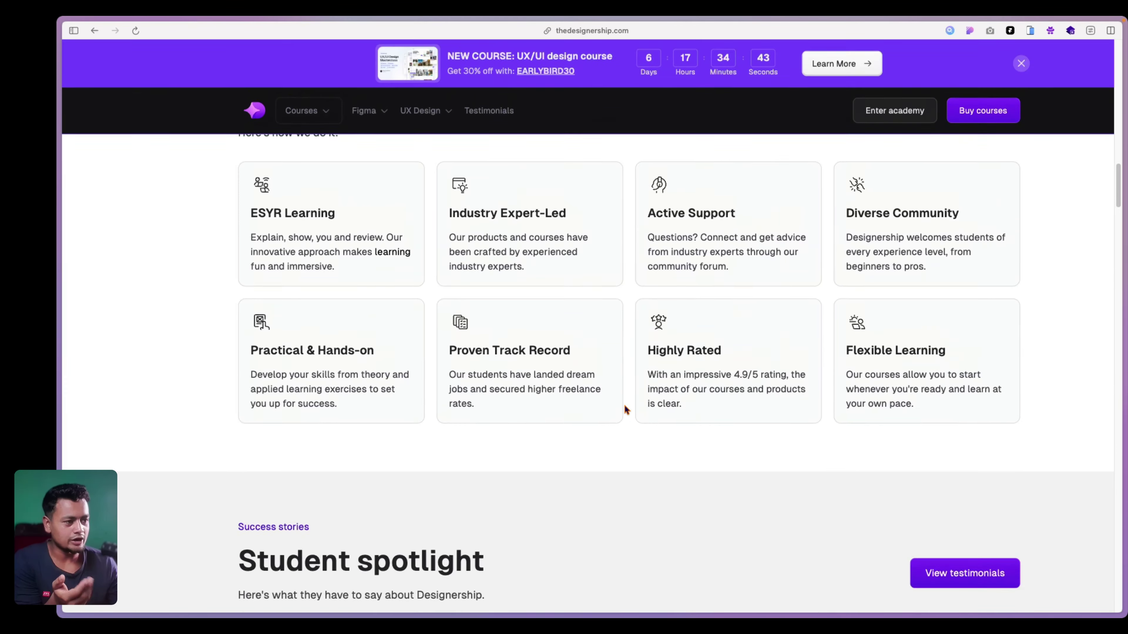
scroll(628, 412, "up", 15)
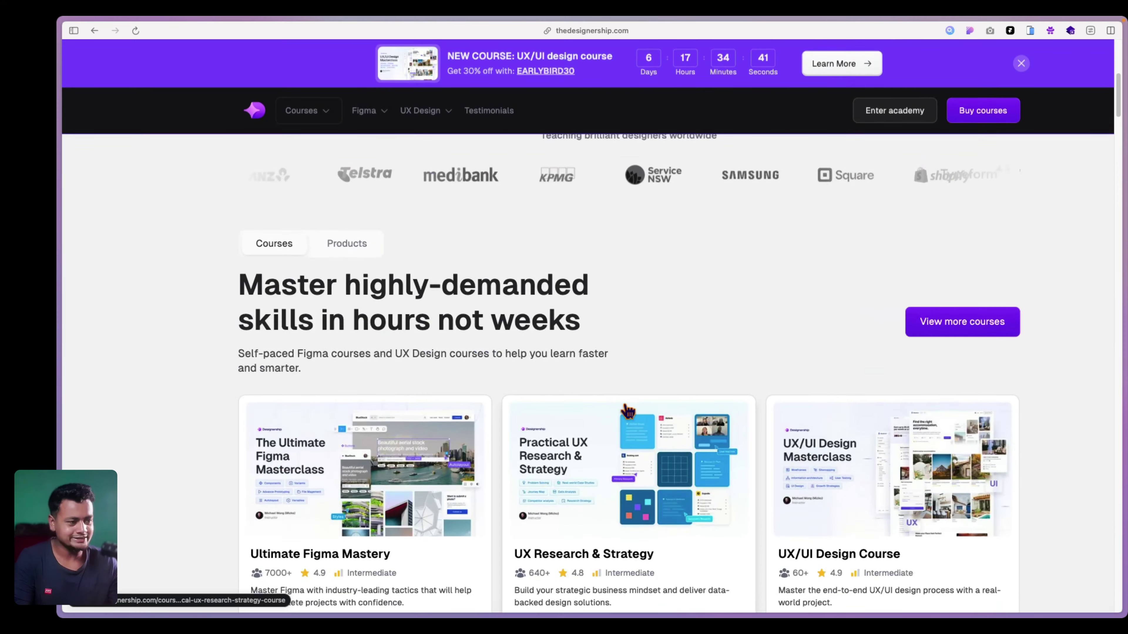
scroll(622, 442, "down", 1)
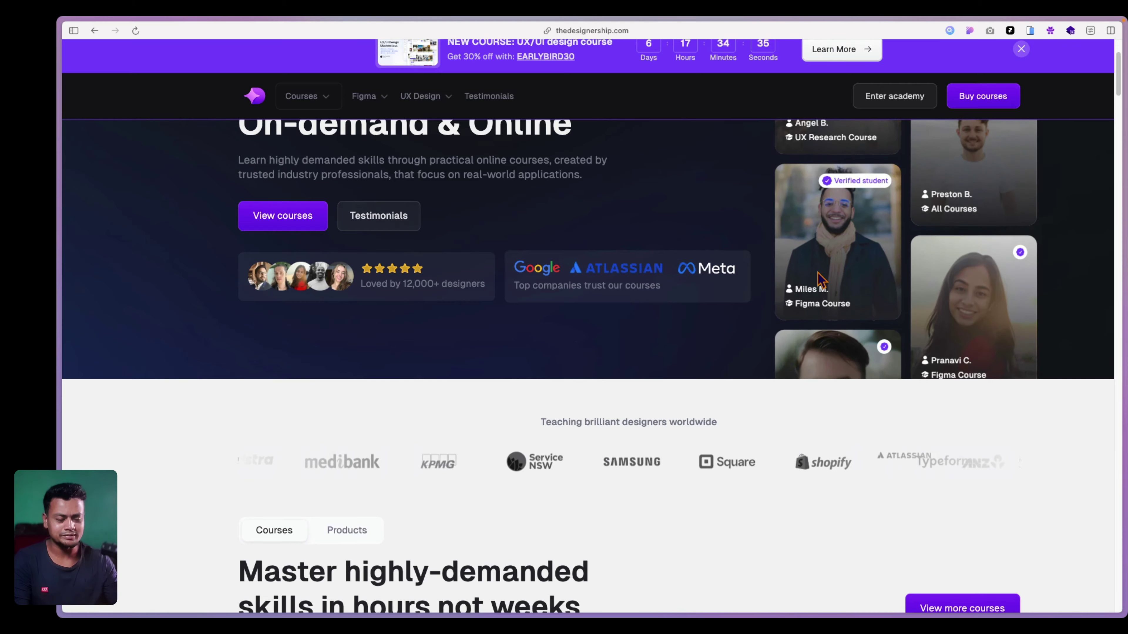
scroll(821, 279, "down", 6)
scroll(821, 280, "down", 15)
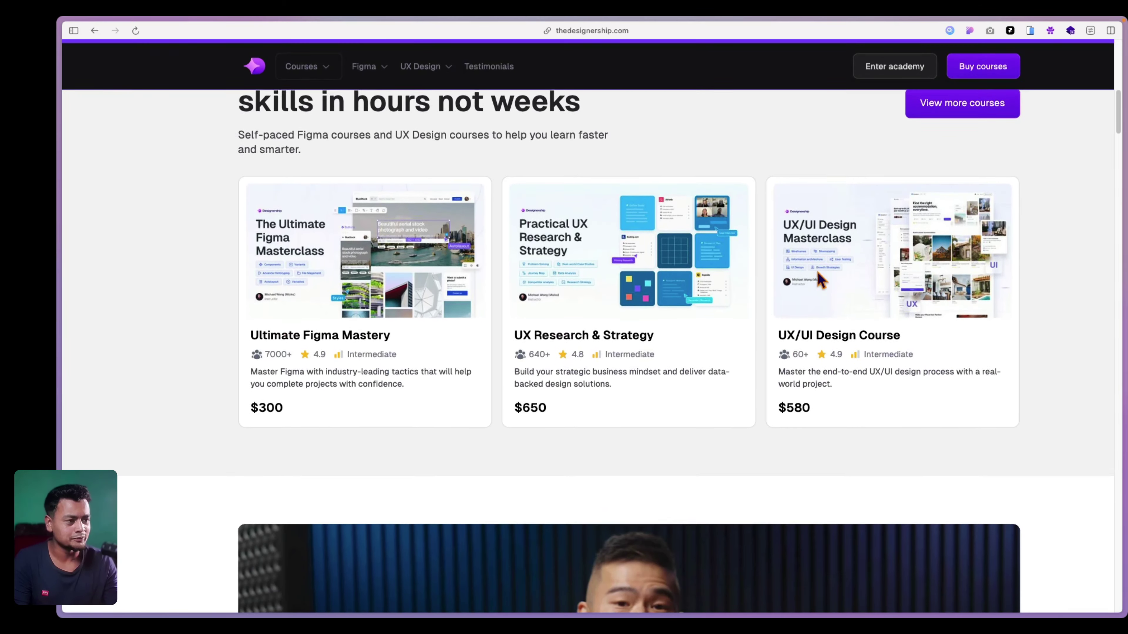
scroll(587, 352, "down", 15)
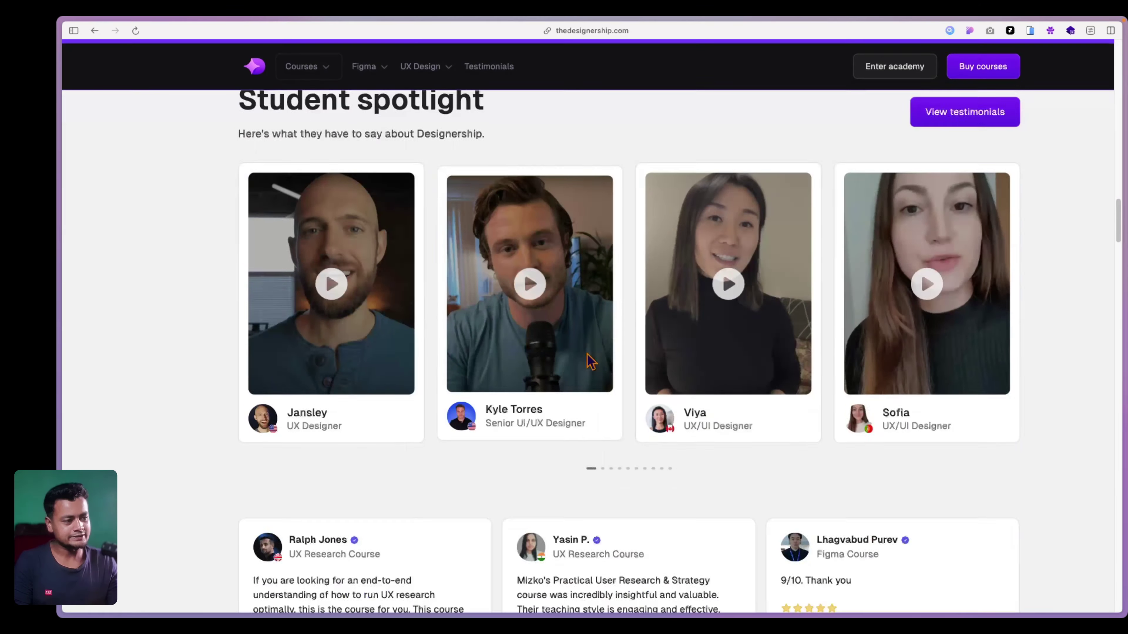
scroll(425, 357, "up", 2)
scroll(425, 358, "left", 10)
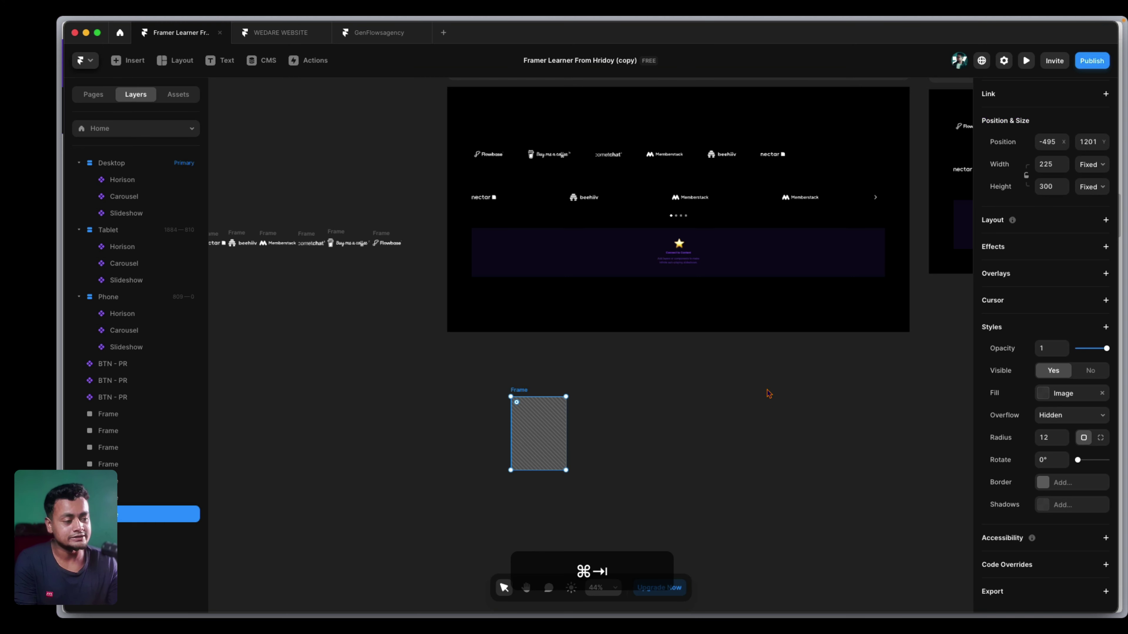
Switch back to Framer, preview the page, and page the logo Carousel forward and back with its arrows
scroll(612, 461, "up", 2)
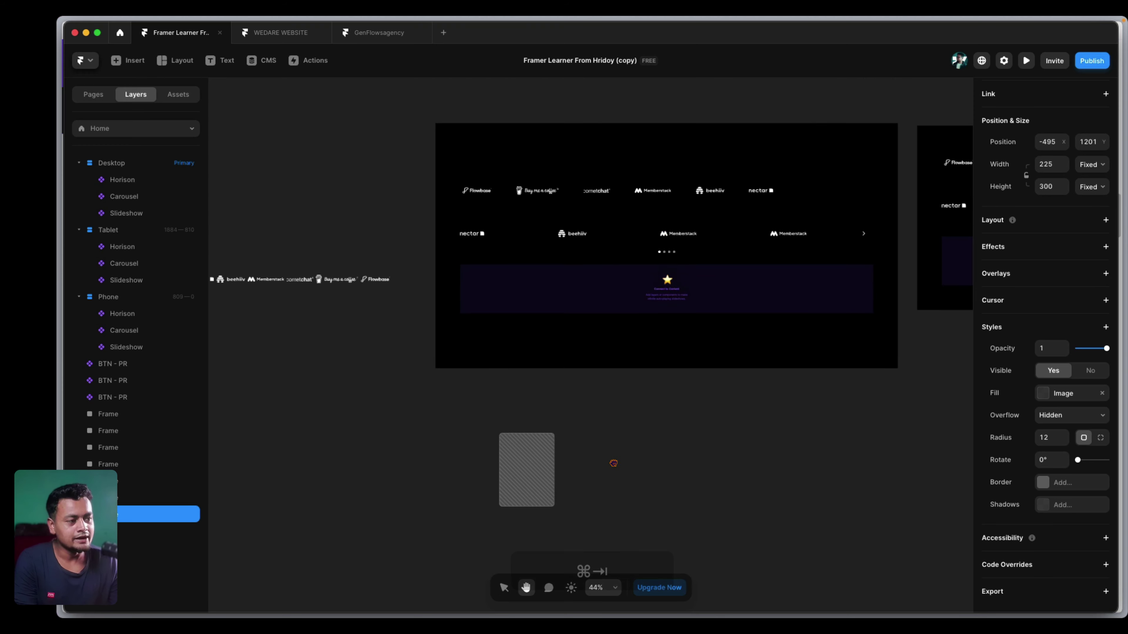
left_click(587, 282)
left_click(581, 240)
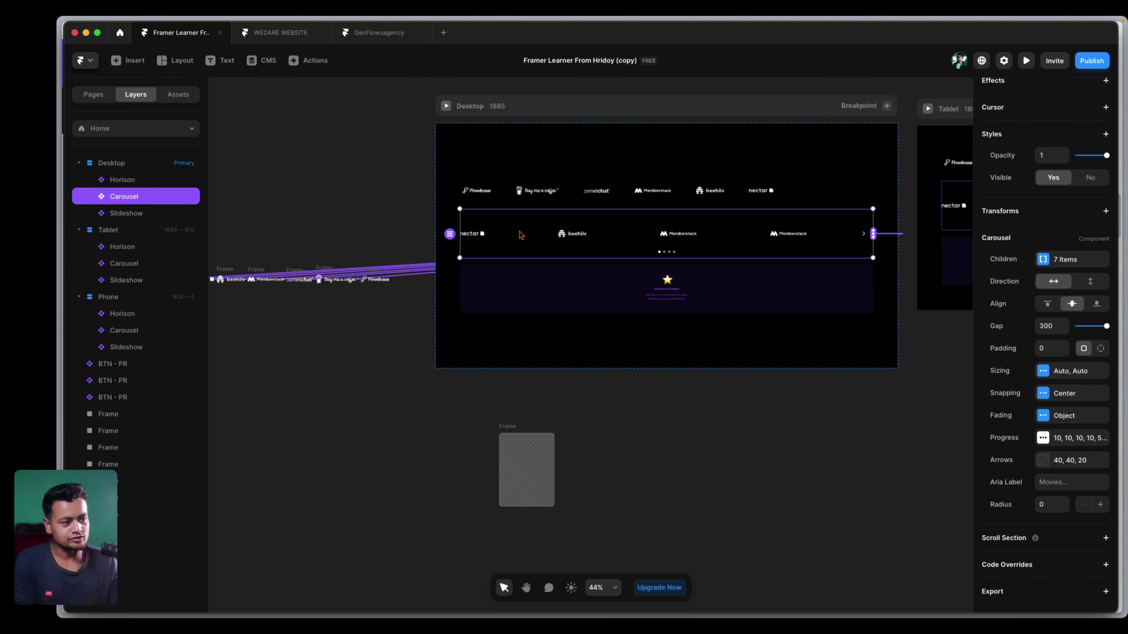
key("super+p")
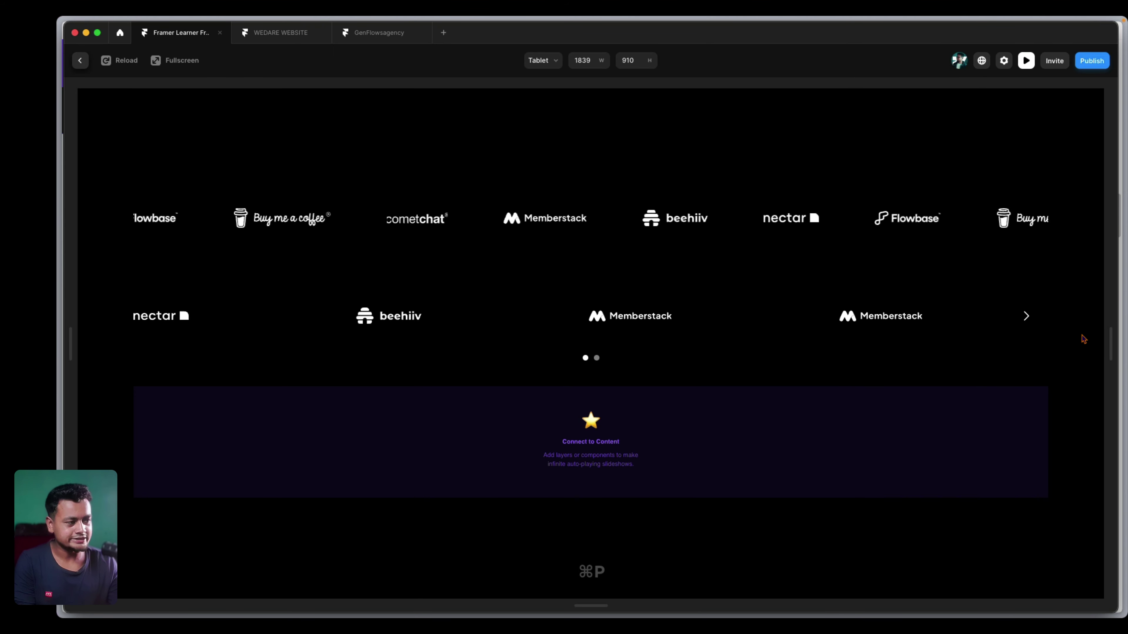
left_click(1027, 317)
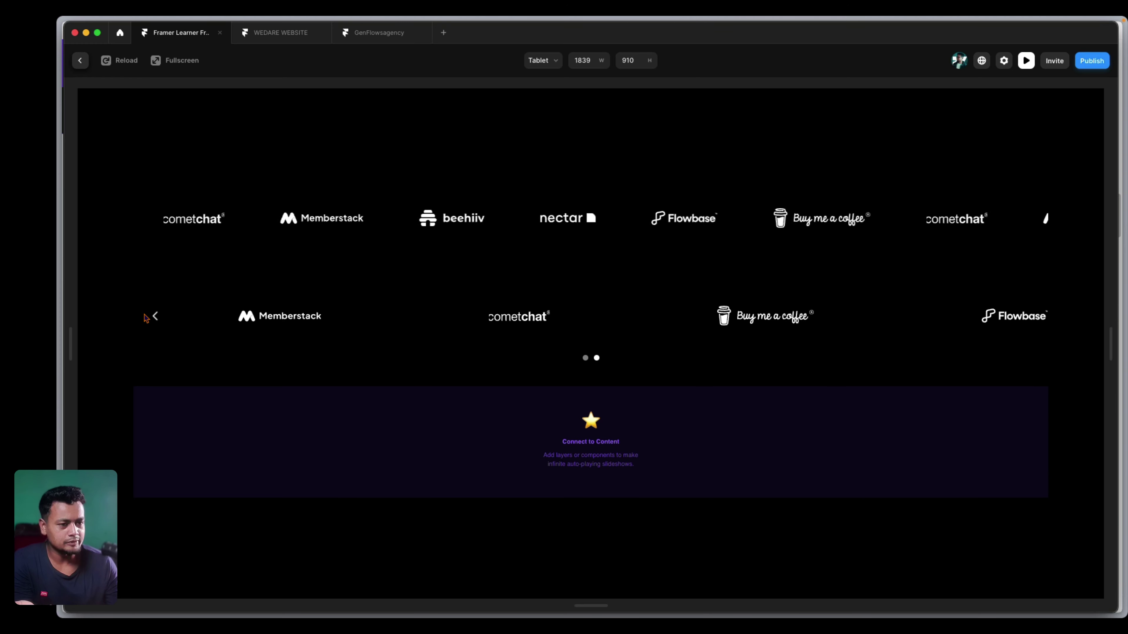
left_click(155, 318)
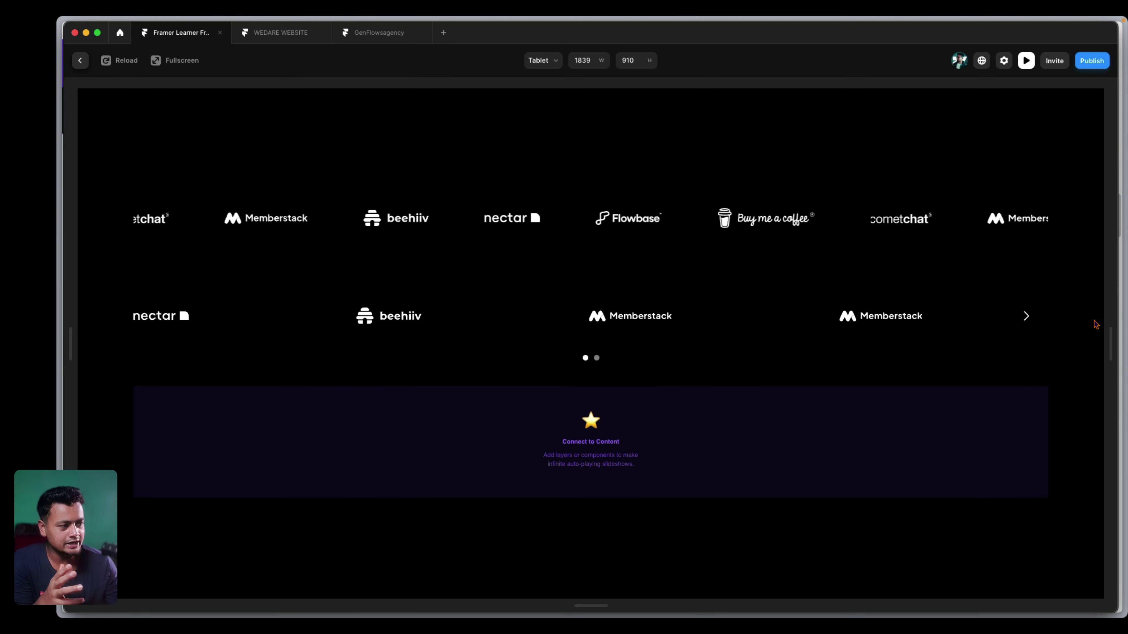
left_click(1031, 324)
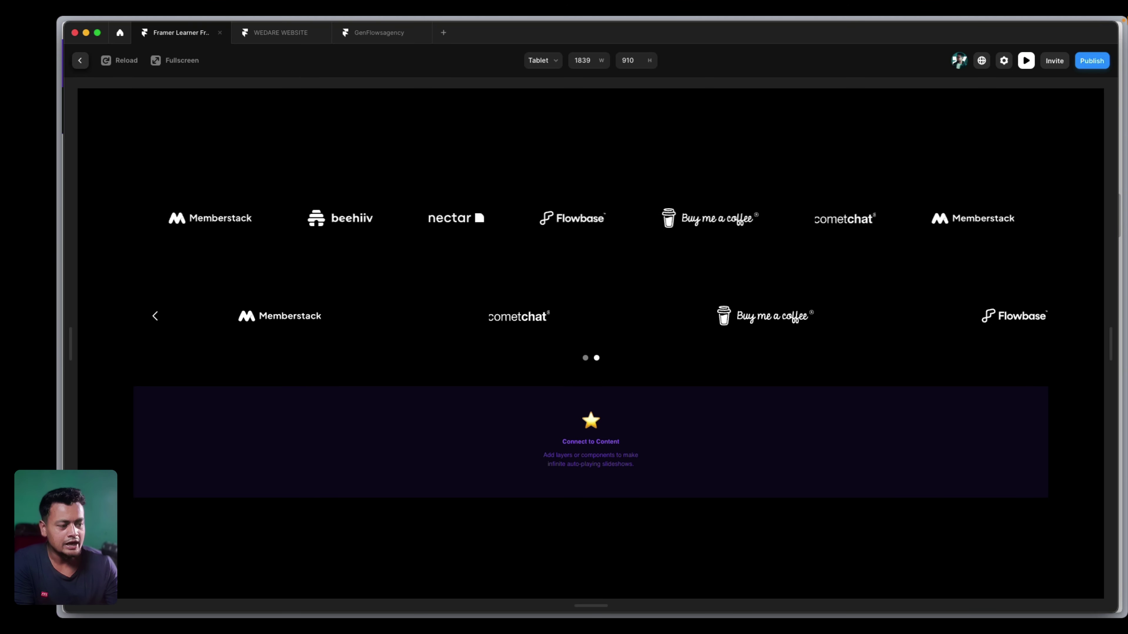
key("Escape")
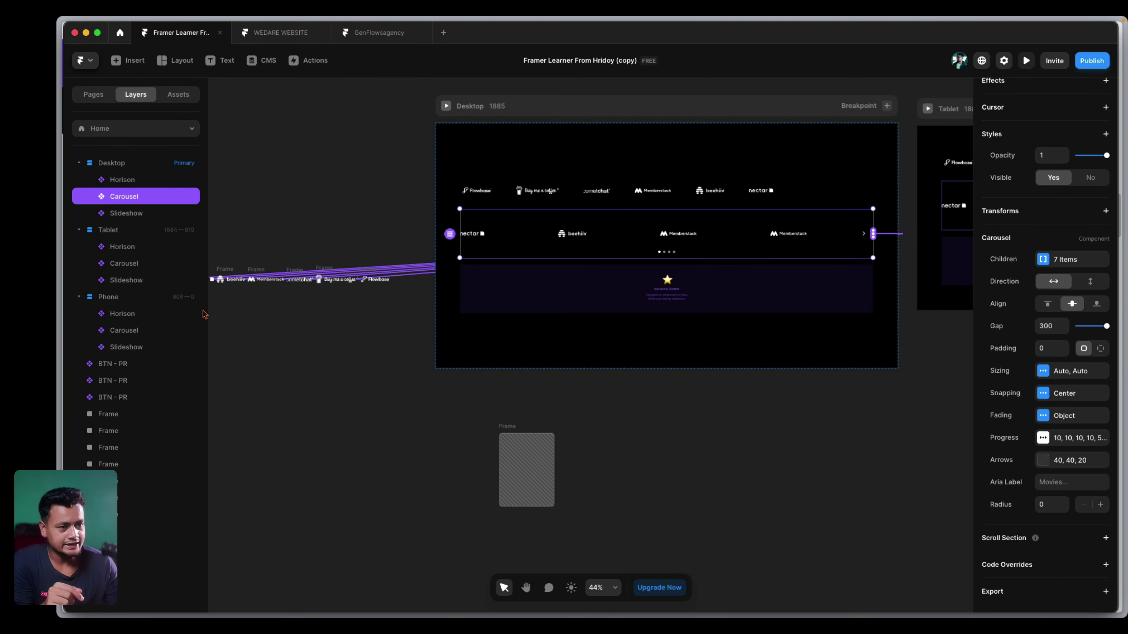
Select the Desktop frame's Slideshow and search the insertable elements for "slider"
left_click(131, 213)
left_click(130, 62)
type("s")
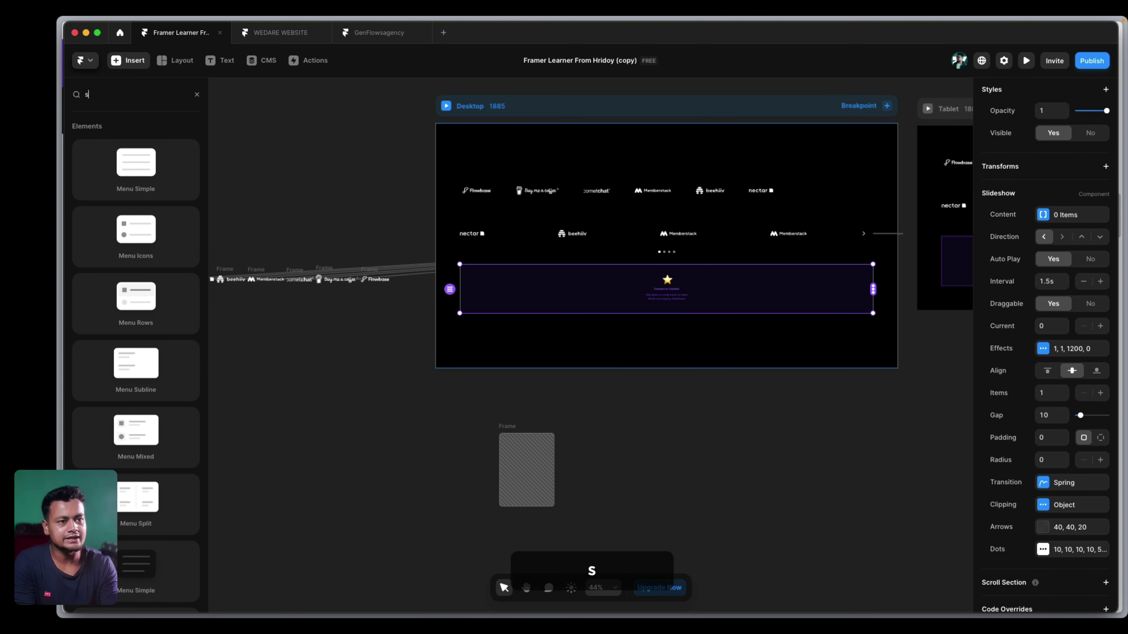
type("lider")
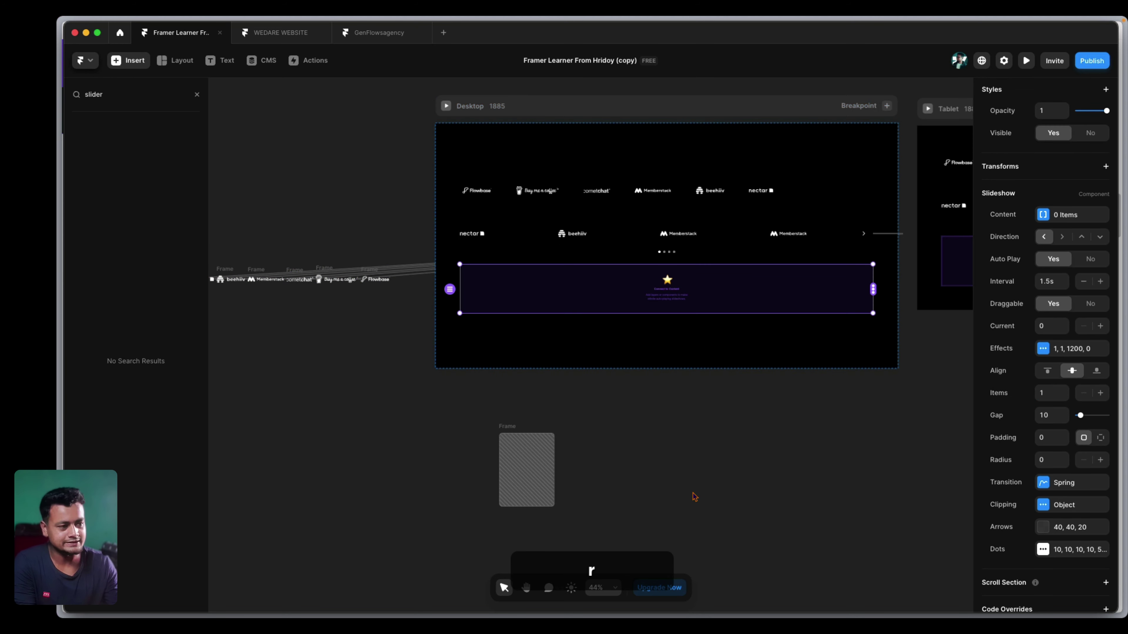
Fill the empty 225 by 300 frame below the Desktop frame with a random Unsplash photo
scroll(793, 561, "down", 2)
scroll(793, 562, "right", 2)
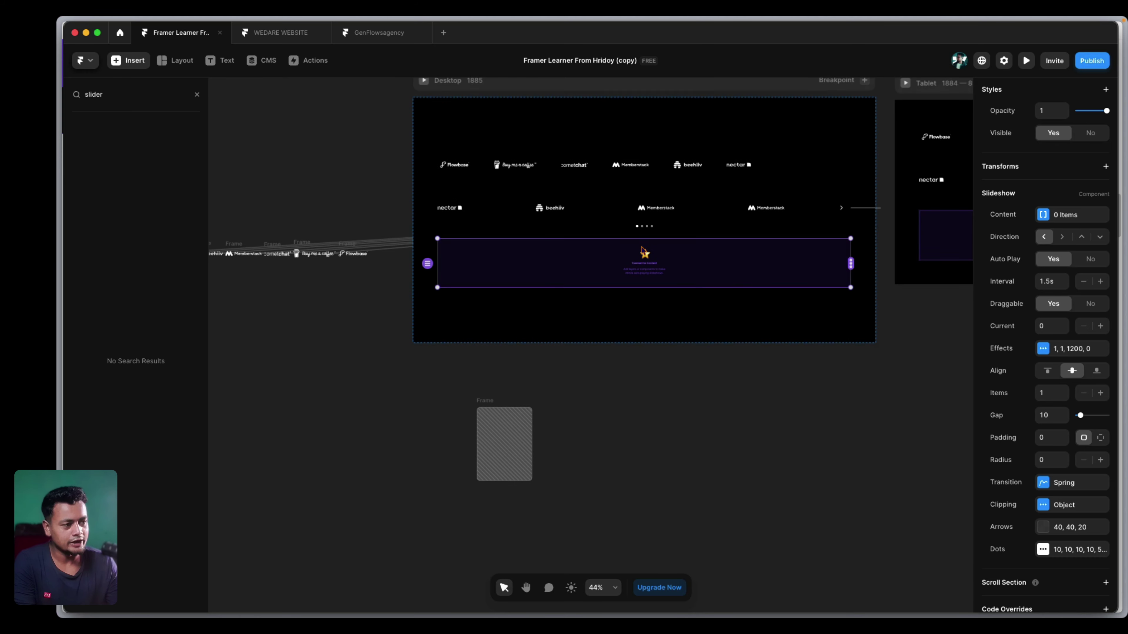
left_click(487, 433)
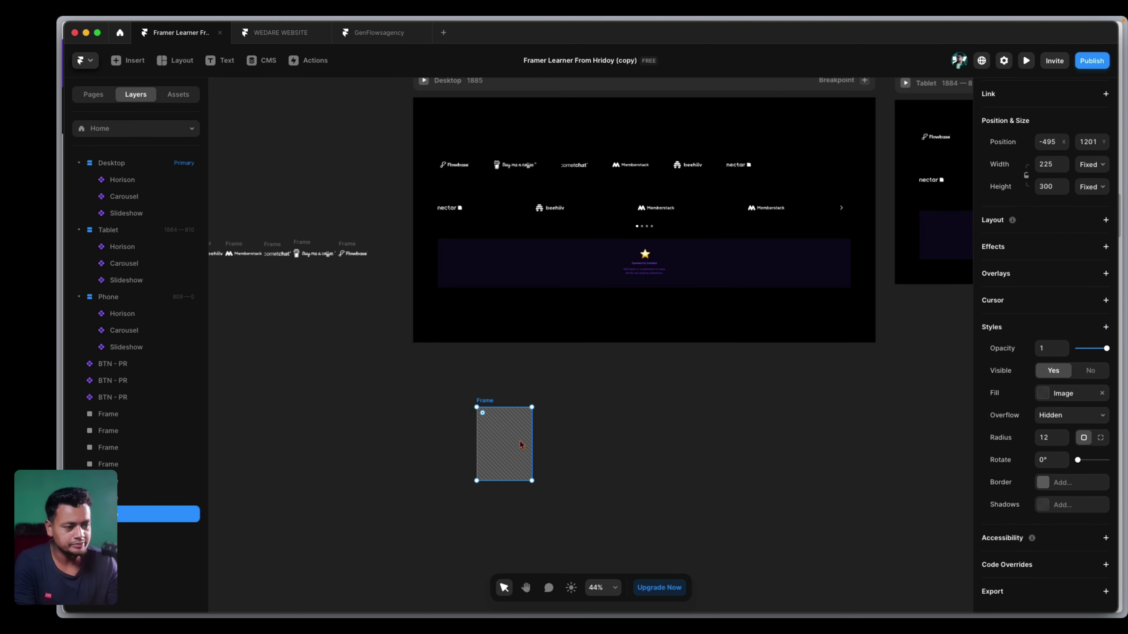
left_click(1069, 393)
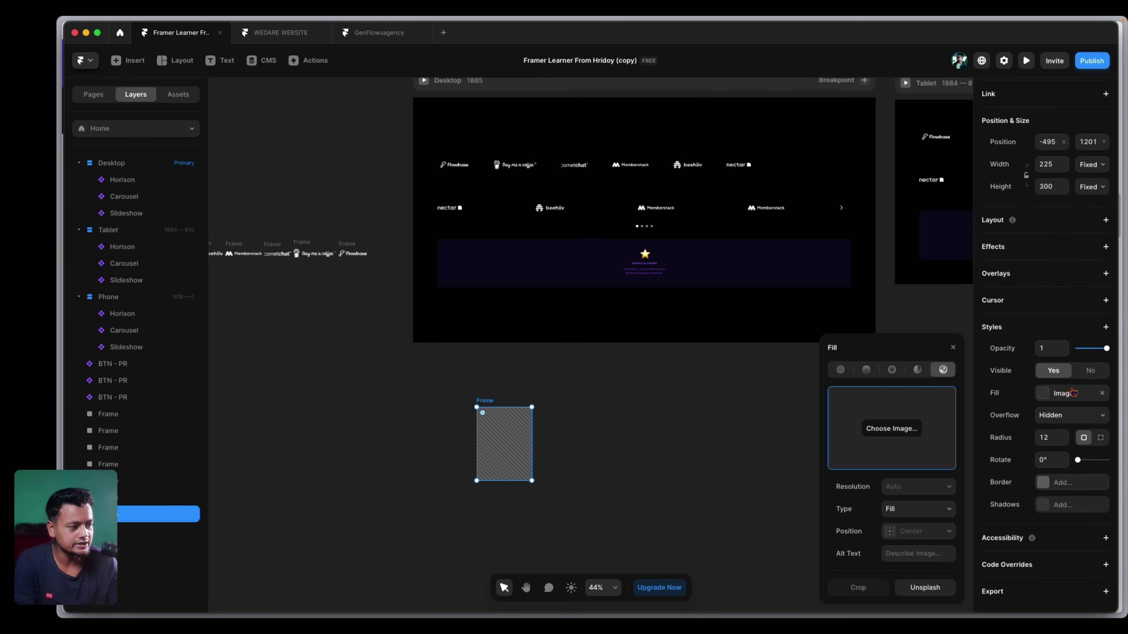
left_click(928, 588)
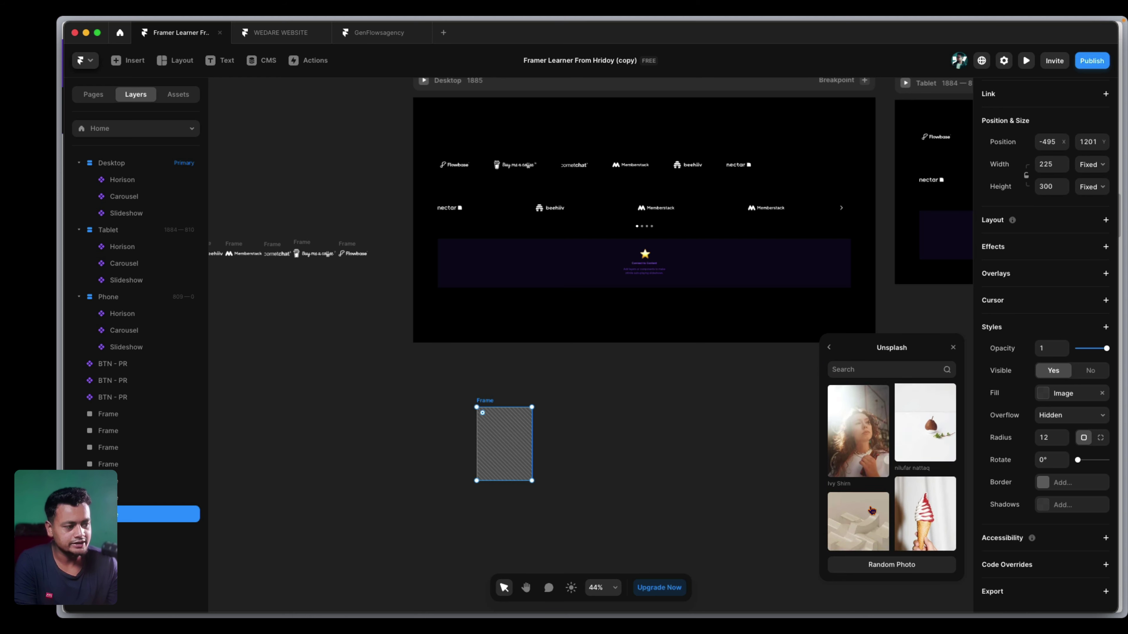
scroll(863, 526, "down", 3)
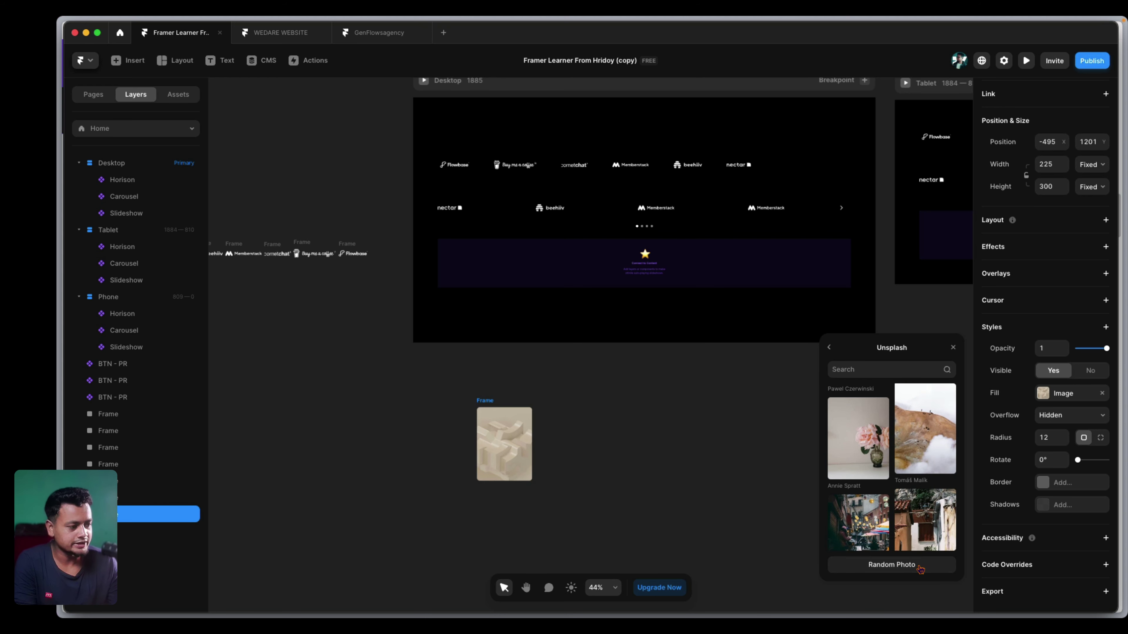
left_click(652, 410)
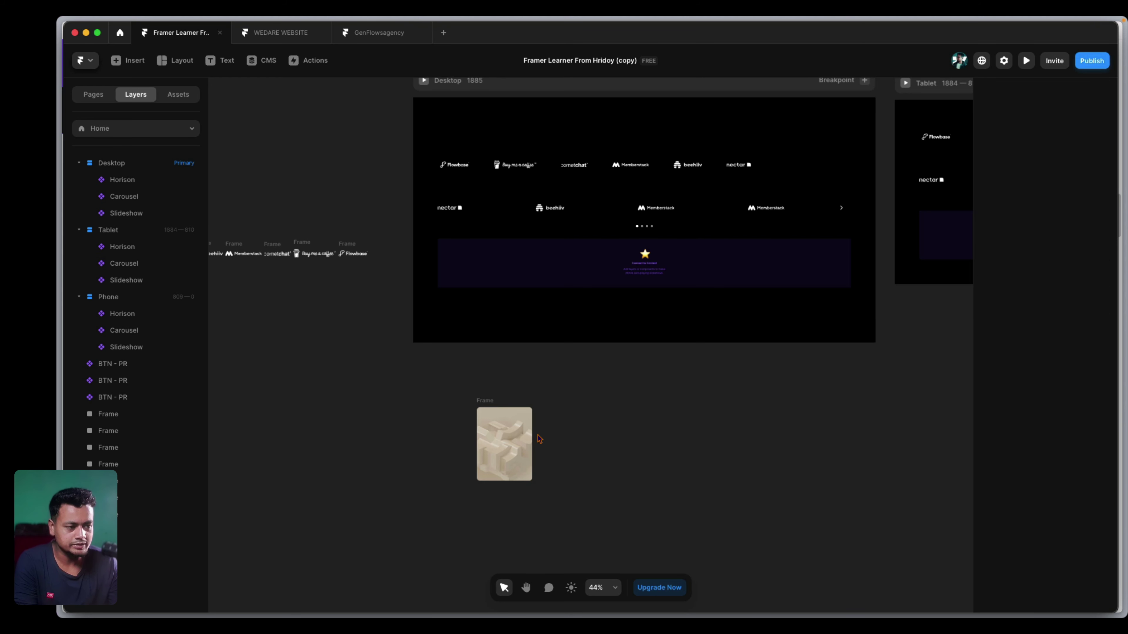
Change the 225 by 300 frame's image fill to the Unsplash photo of a dark, warmly lit building
left_click(516, 443)
left_click(1059, 394)
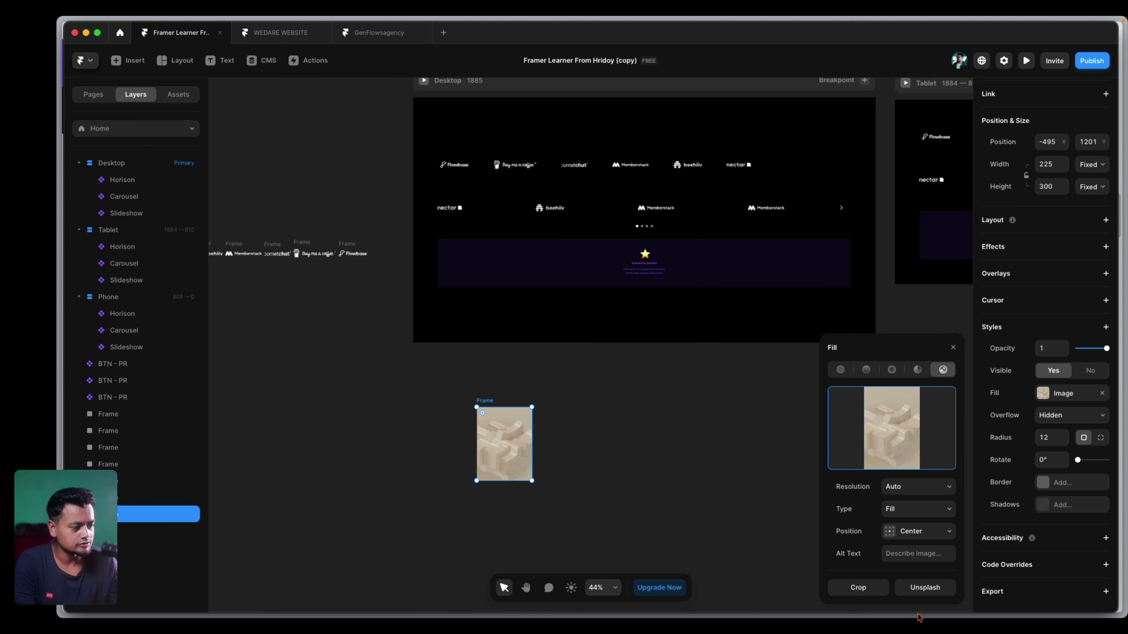
left_click(926, 589)
left_click(858, 422)
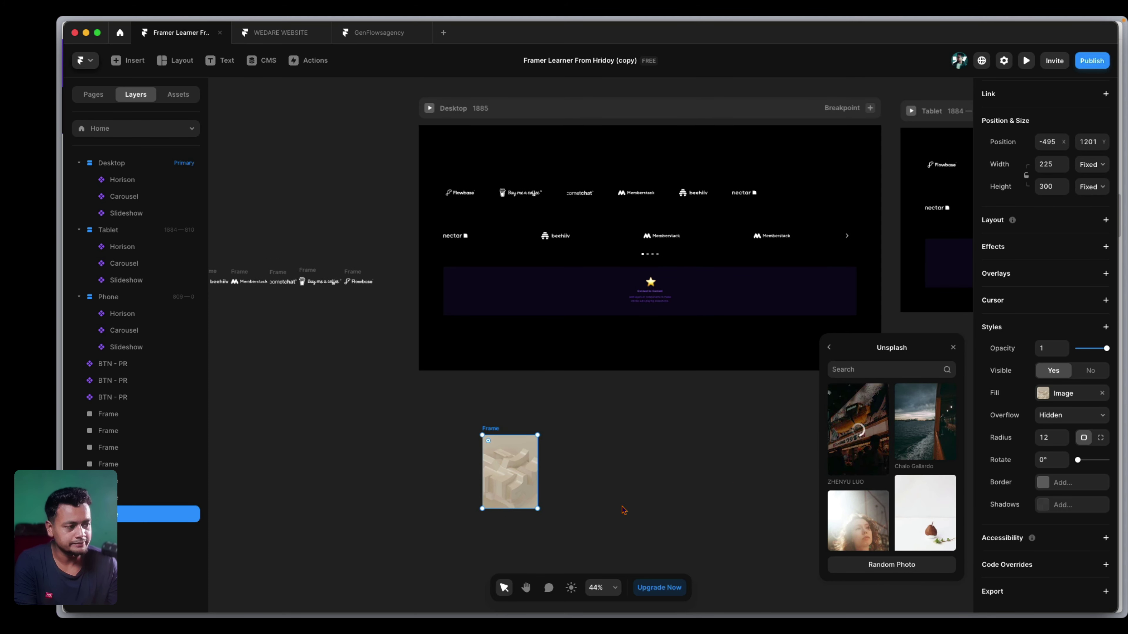
left_click(581, 538)
Duplicate the building photo frame repeatedly to form an evenly spaced row of five frames
scroll(555, 511, "down", 1)
left_click(506, 449)
key("super+d")
scroll(506, 448, "down", 3)
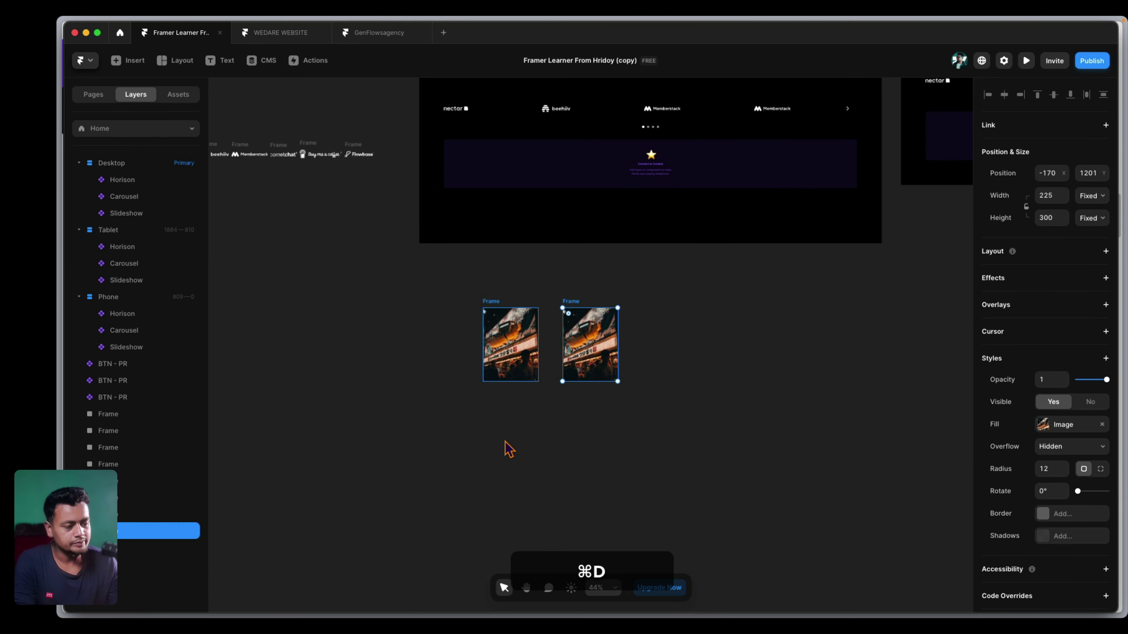
key("super+d")
key("super+d")
key("super+d")
scroll(533, 449, "right", 3)
scroll(532, 400, "right", 5)
key("super+d")
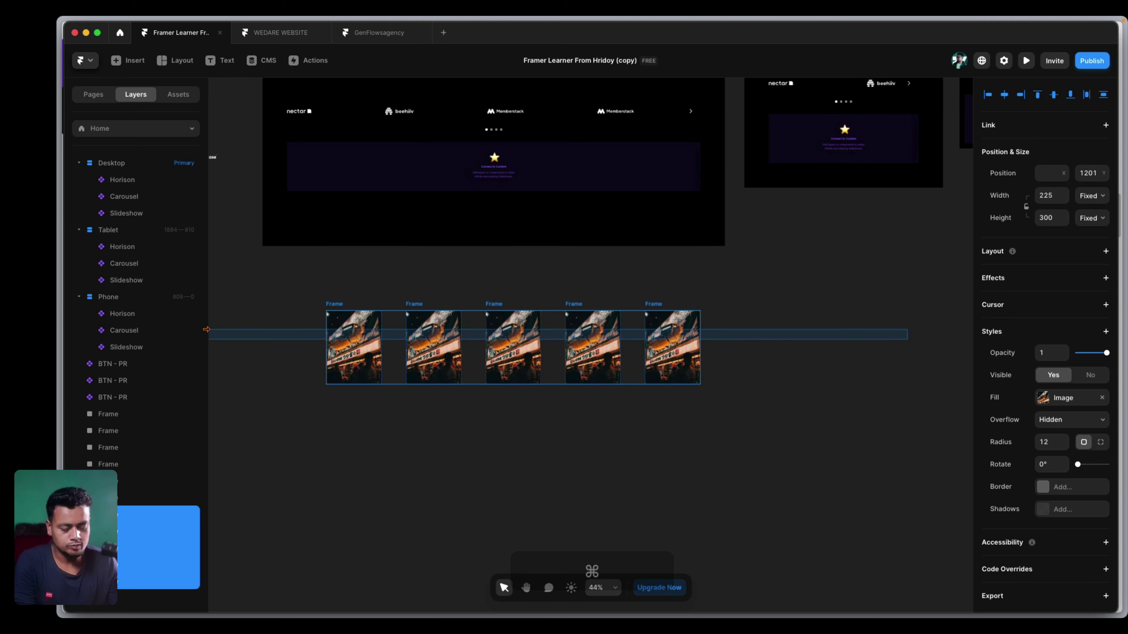
Select the five photo frames and duplicate them to extend the row to ten frames
left_click_drag(587, 336, 298, 402)
scroll(498, 421, "down", 5)
left_click_drag(674, 408, 211, 391)
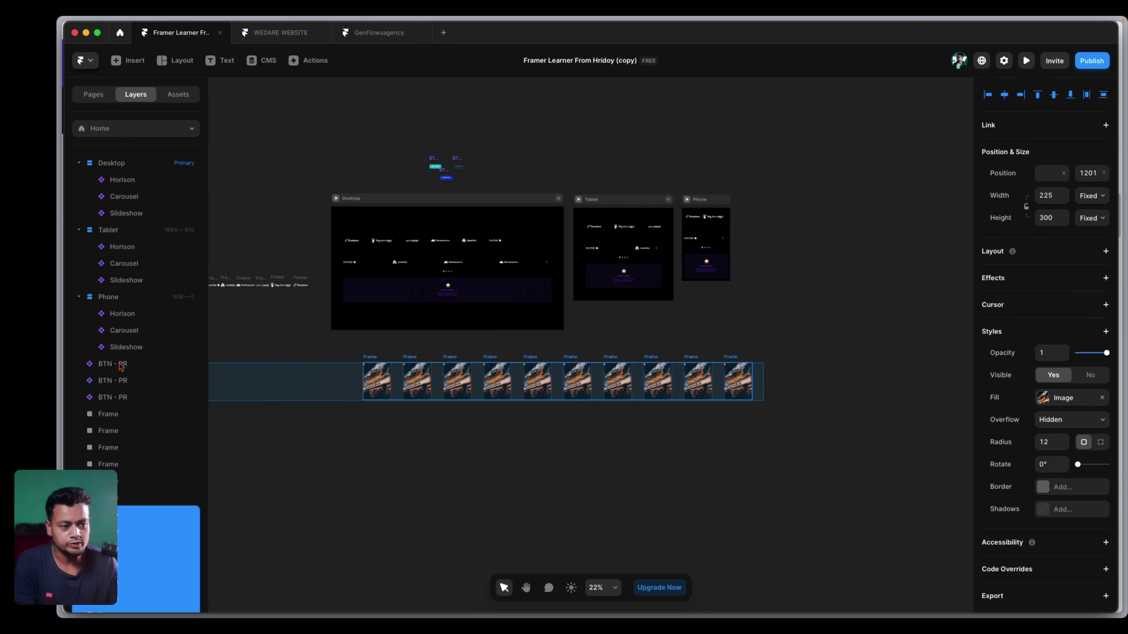
Move the whole row of ten photo frames left to Y position 1196, starting beyond the Desktop frame's left edge
scroll(464, 424, "left", 2)
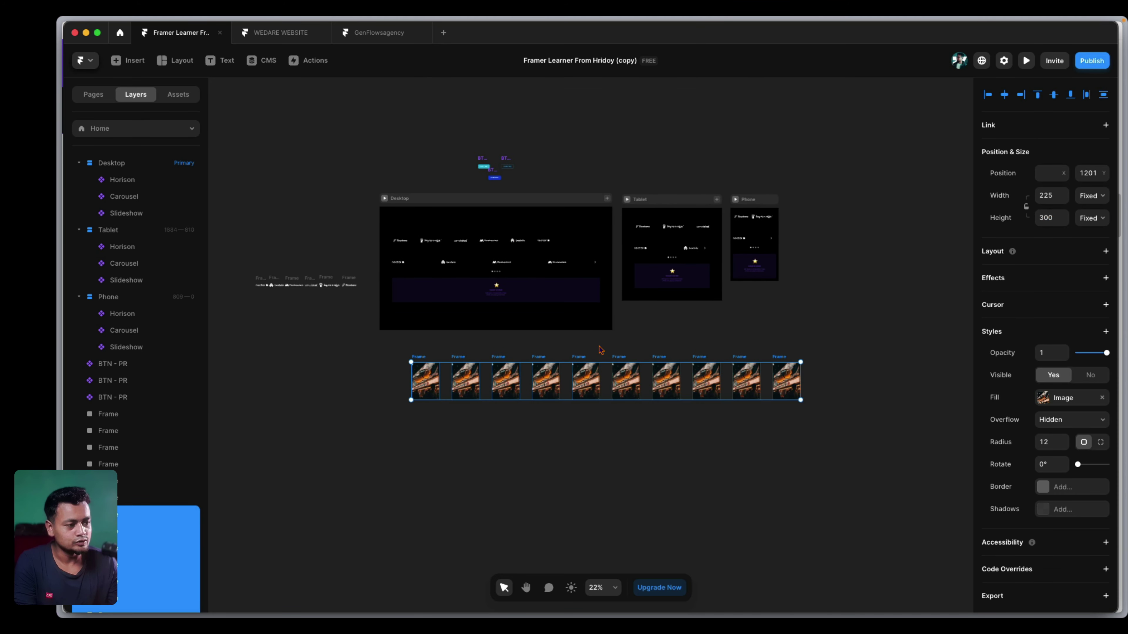
left_click(500, 377)
left_click_drag(393, 363, 926, 429)
scroll(554, 307, "up", 3)
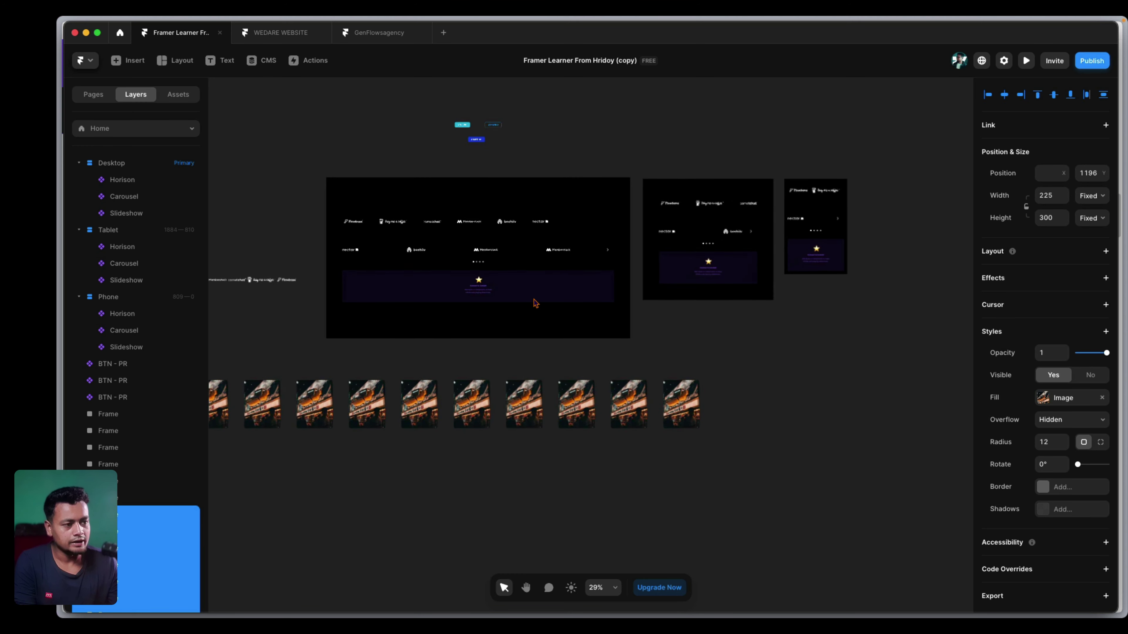
Connect the Desktop frame's Slideshow to all ten photo frames in the row below as its content items
left_click(547, 291)
left_click_drag(614, 287, 658, 374)
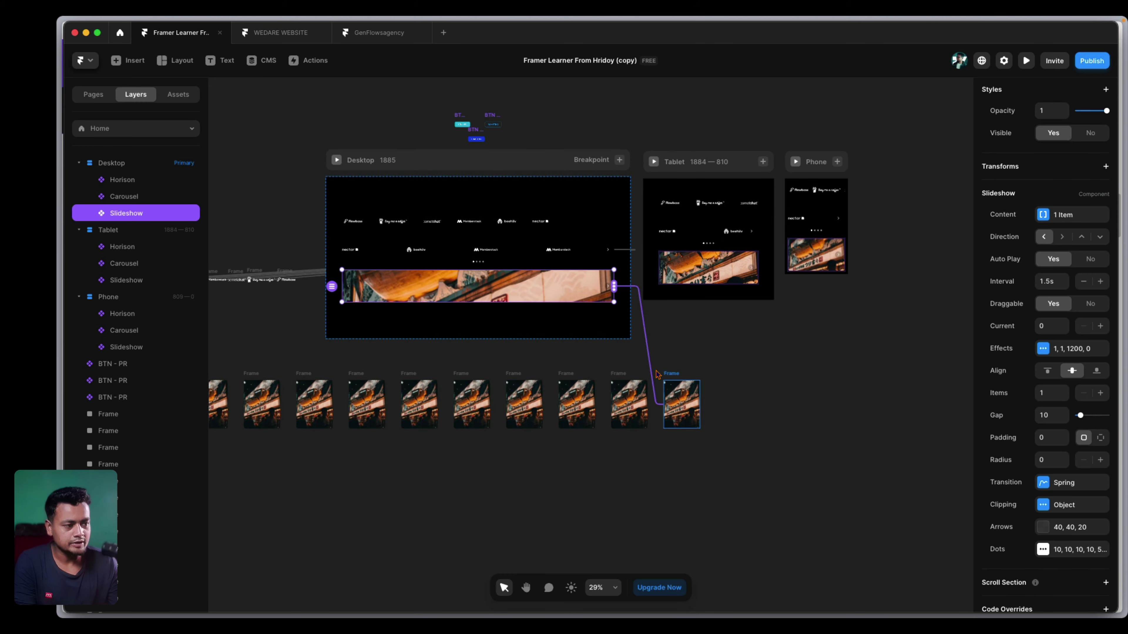
left_click_drag(615, 293, 617, 383)
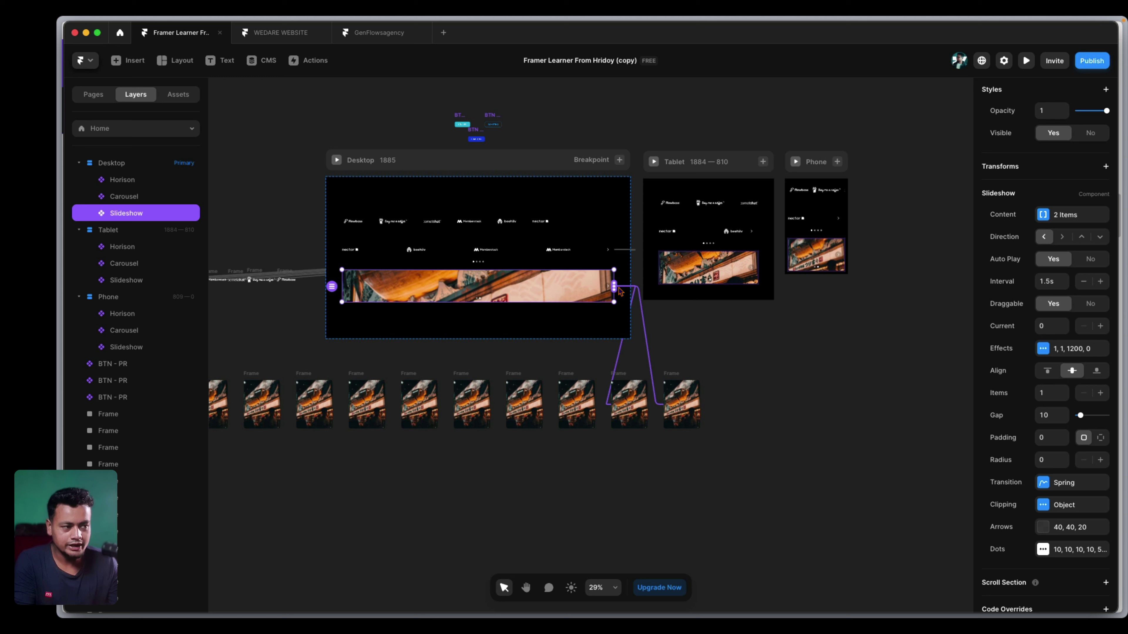
left_click_drag(615, 289, 524, 394)
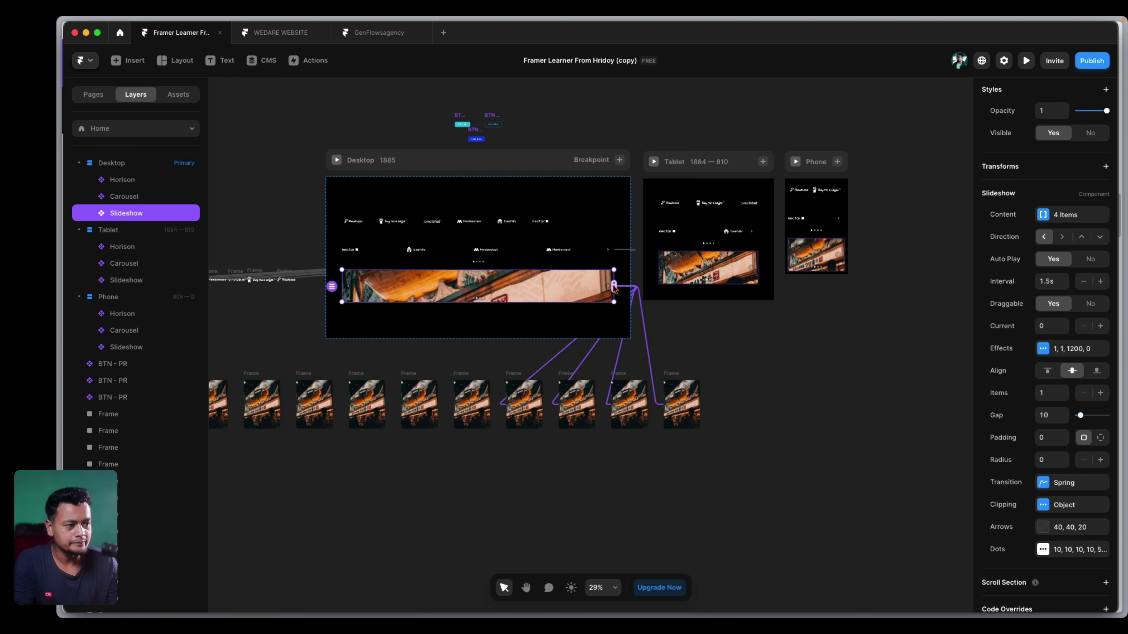
left_click_drag(615, 287, 472, 403)
left_click_drag(614, 287, 419, 401)
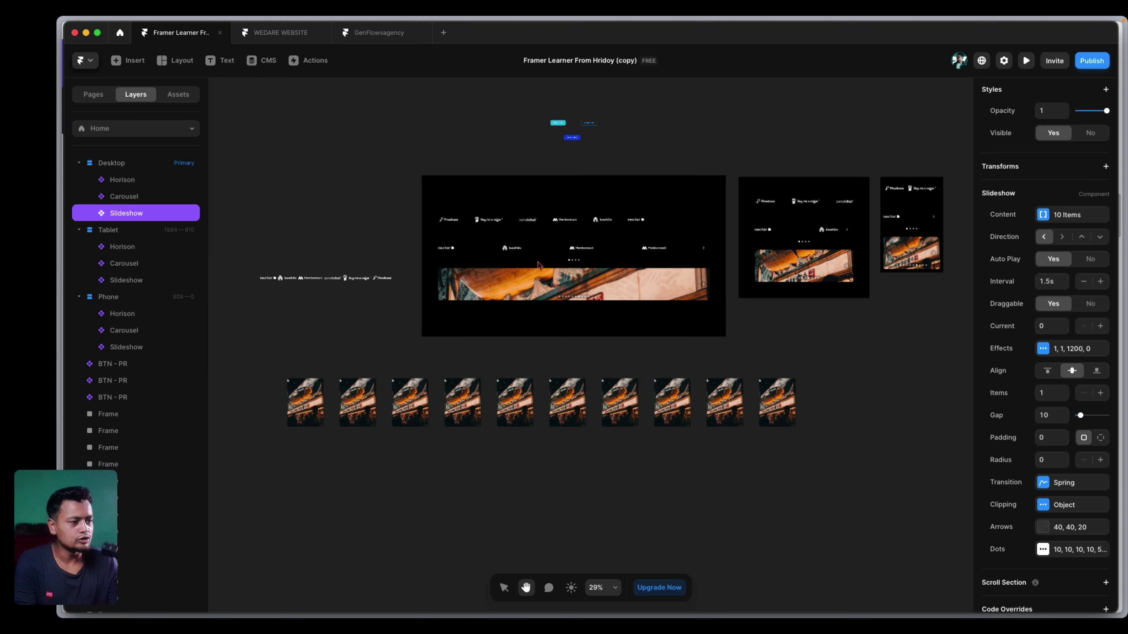
Set the slideshow's direction to right with Auto Play on, and its interval to 2 s
scroll(1050, 416, "down", 2)
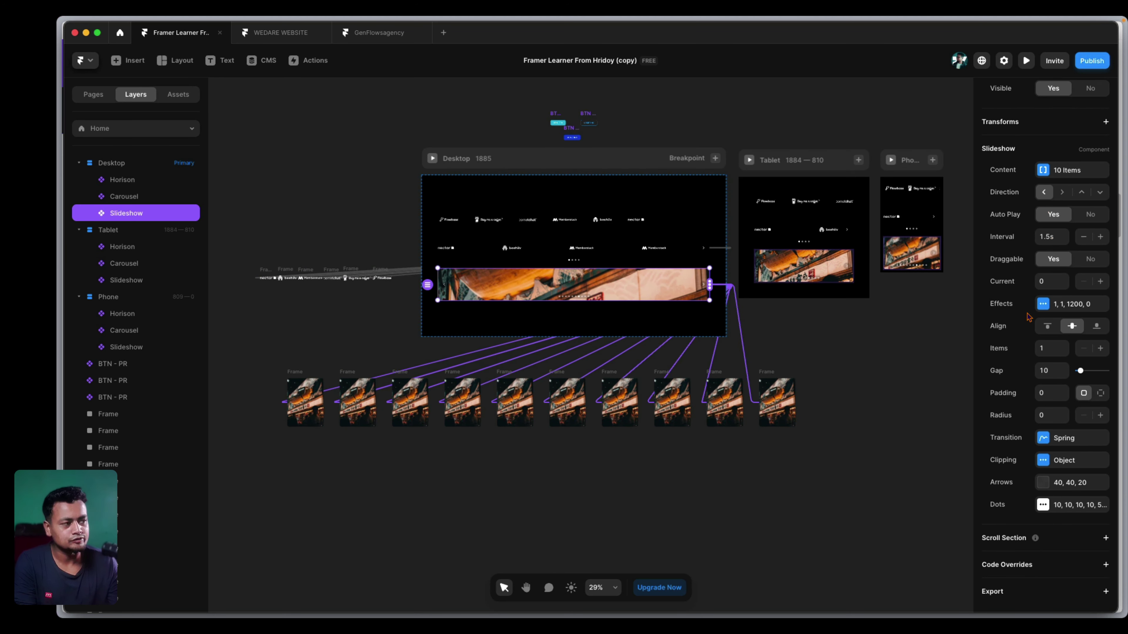
scroll(1081, 171, "up", 1)
left_click(1074, 185)
left_click(1073, 187)
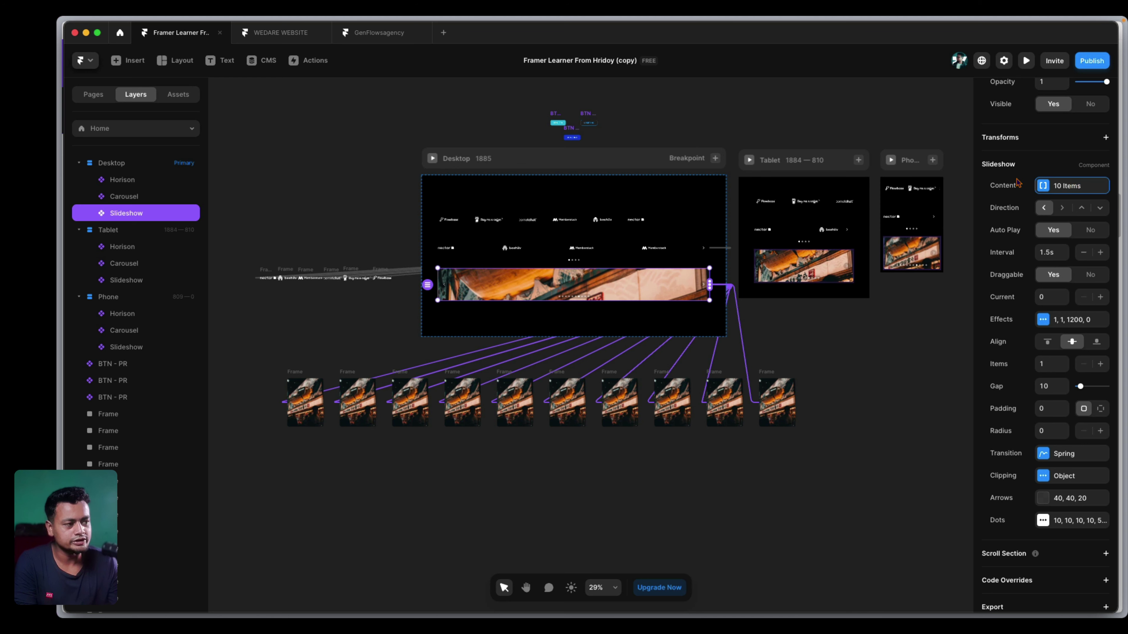
left_click(1060, 211)
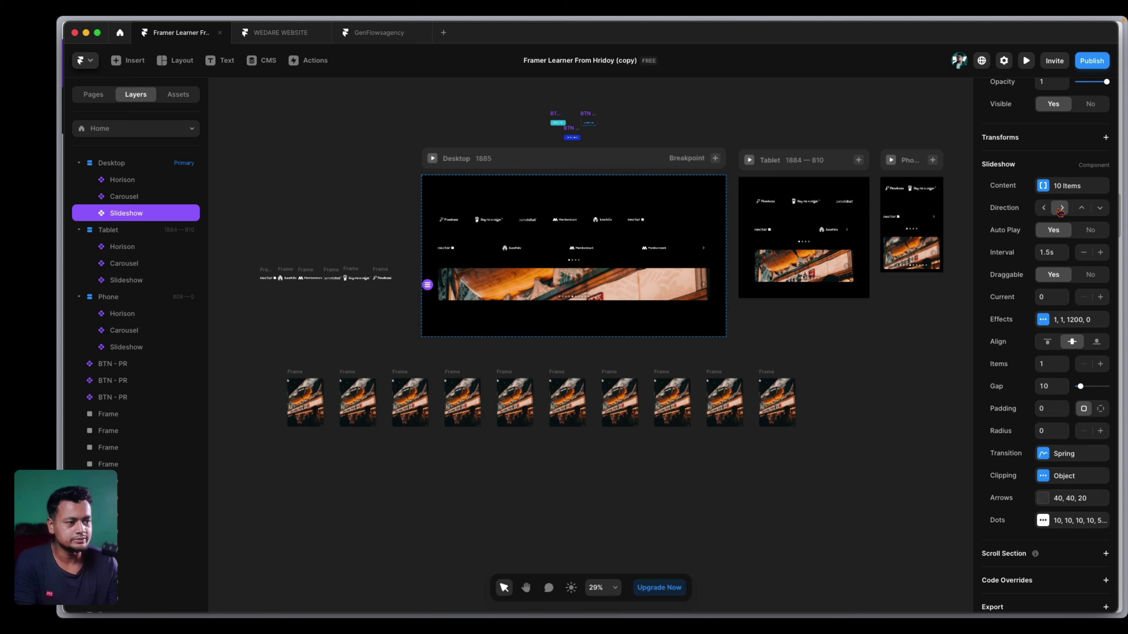
scroll(1064, 222, "down", 1)
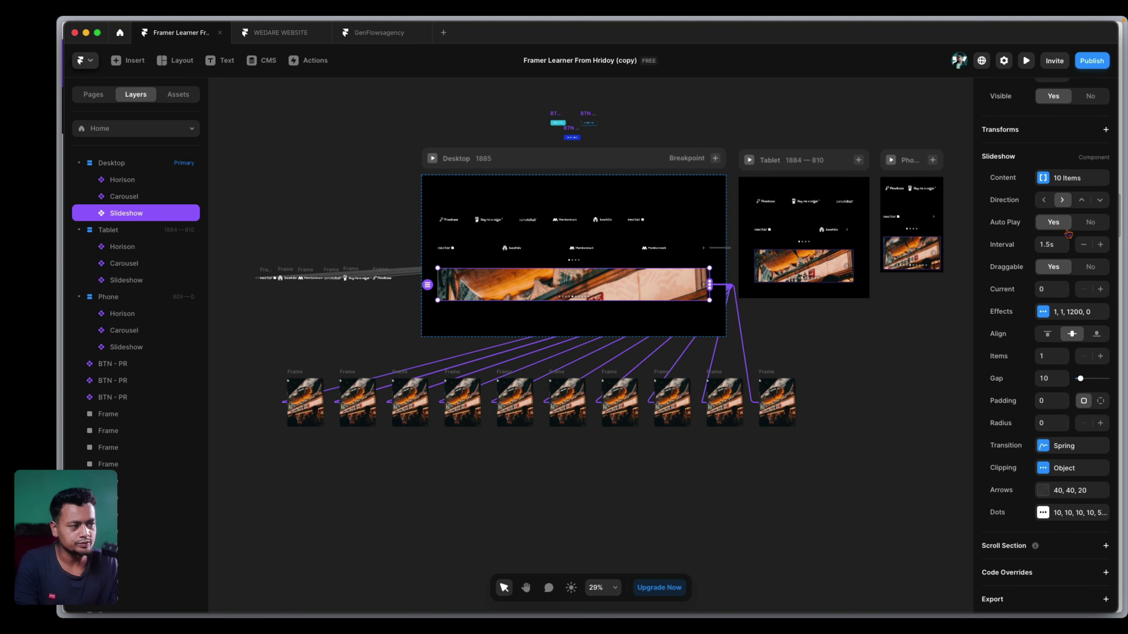
left_click(1092, 224)
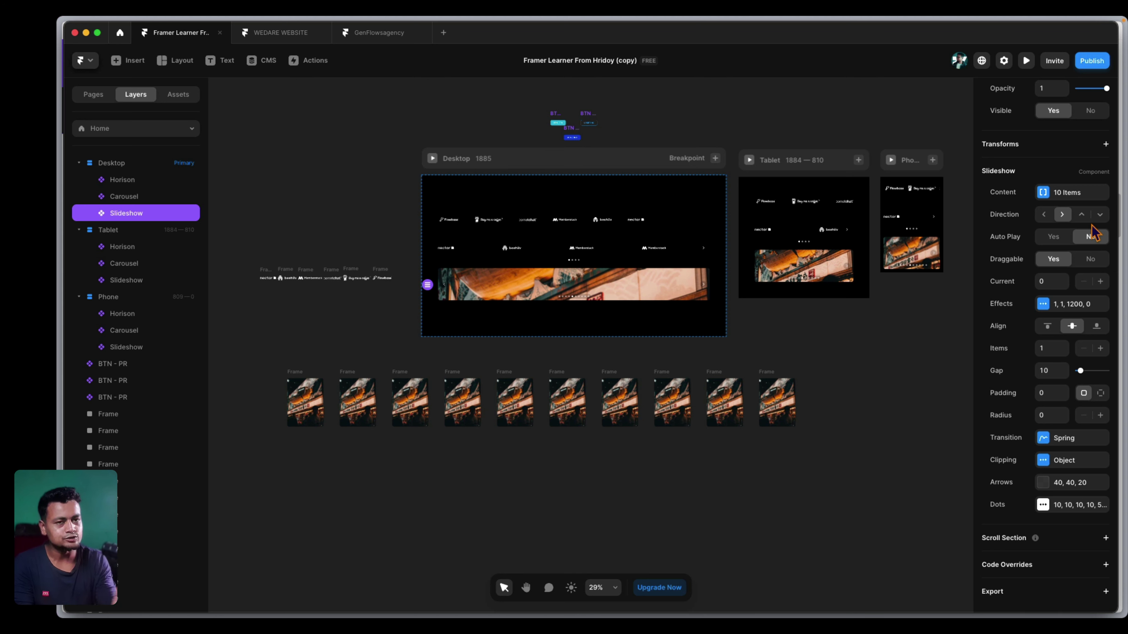
left_click(1053, 237)
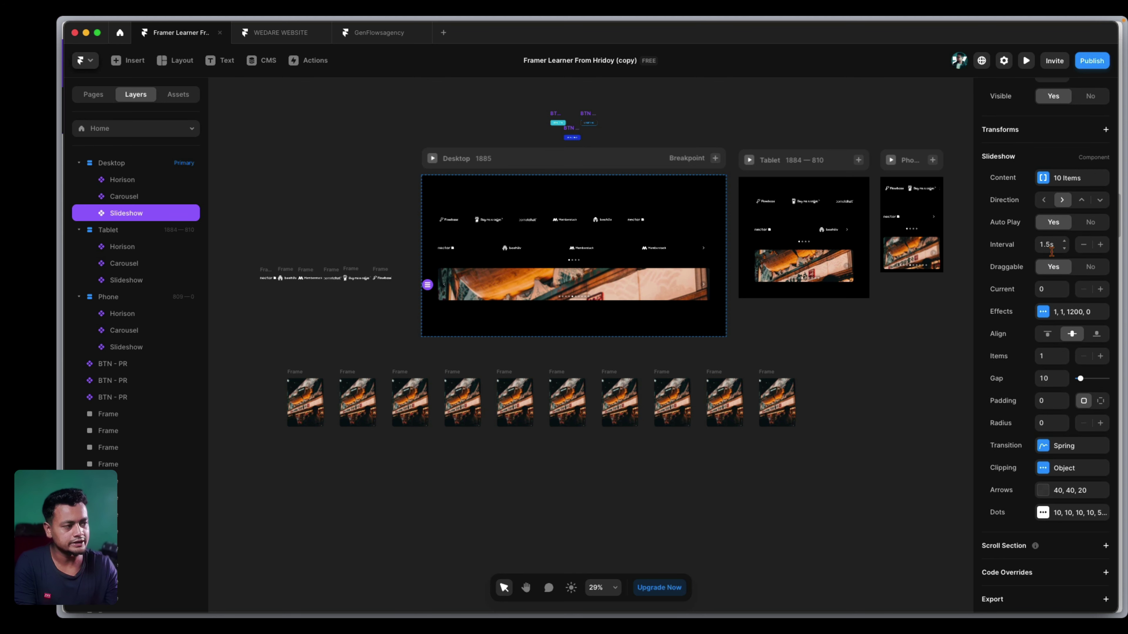
type("2")
key("Return")
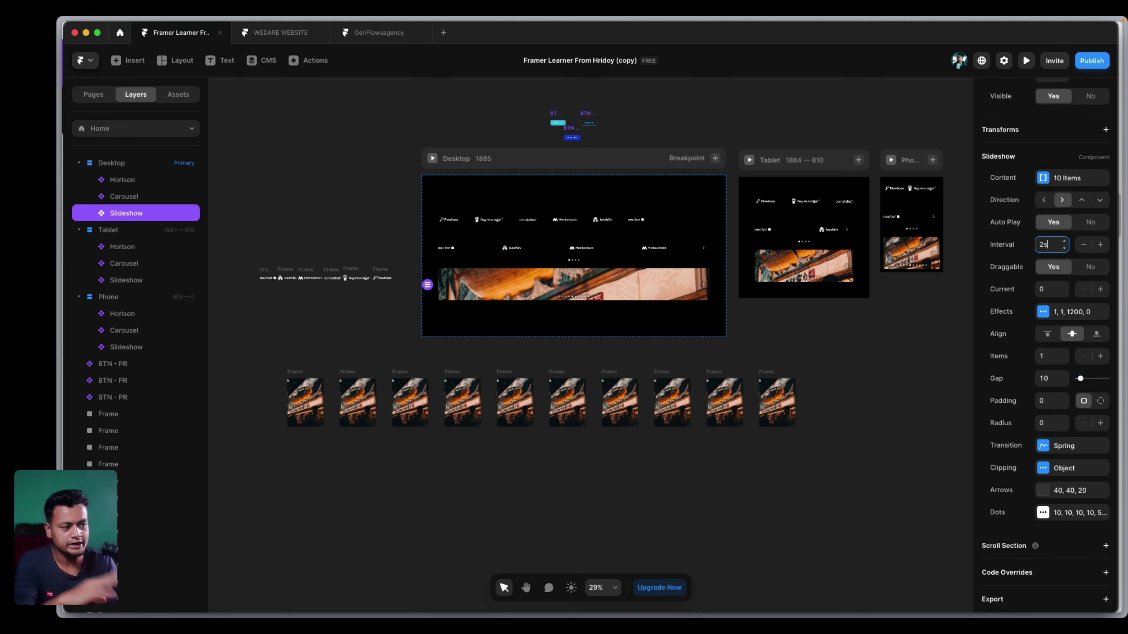
Try the slideshow's Draggable option off and on, and preview the page to check the slide motion and dragging
left_click(1083, 269)
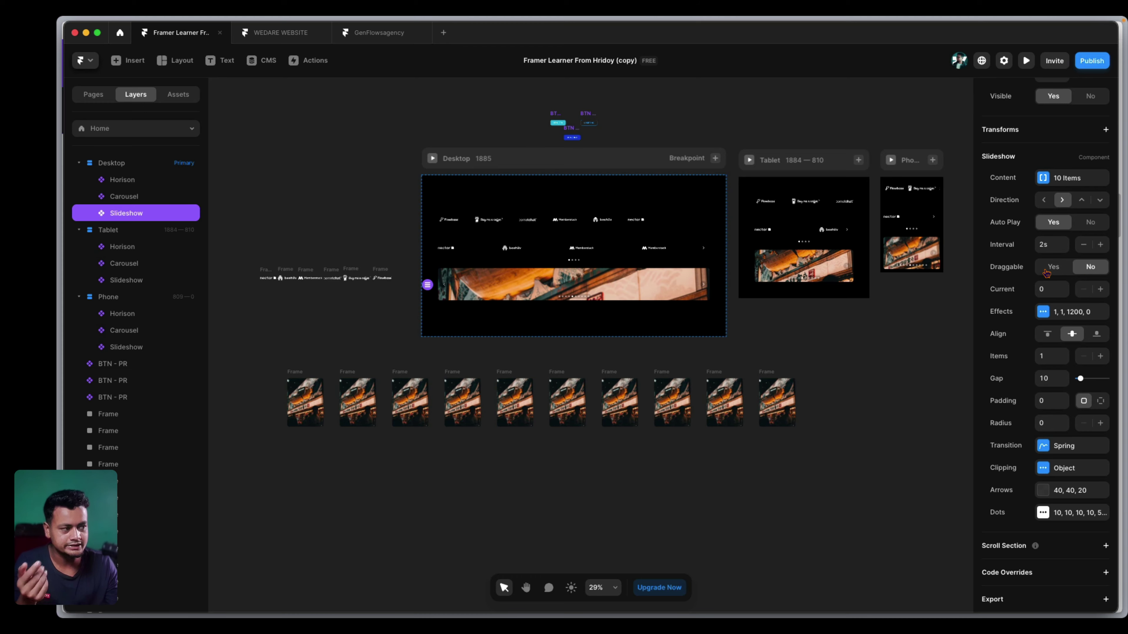
key("super+p")
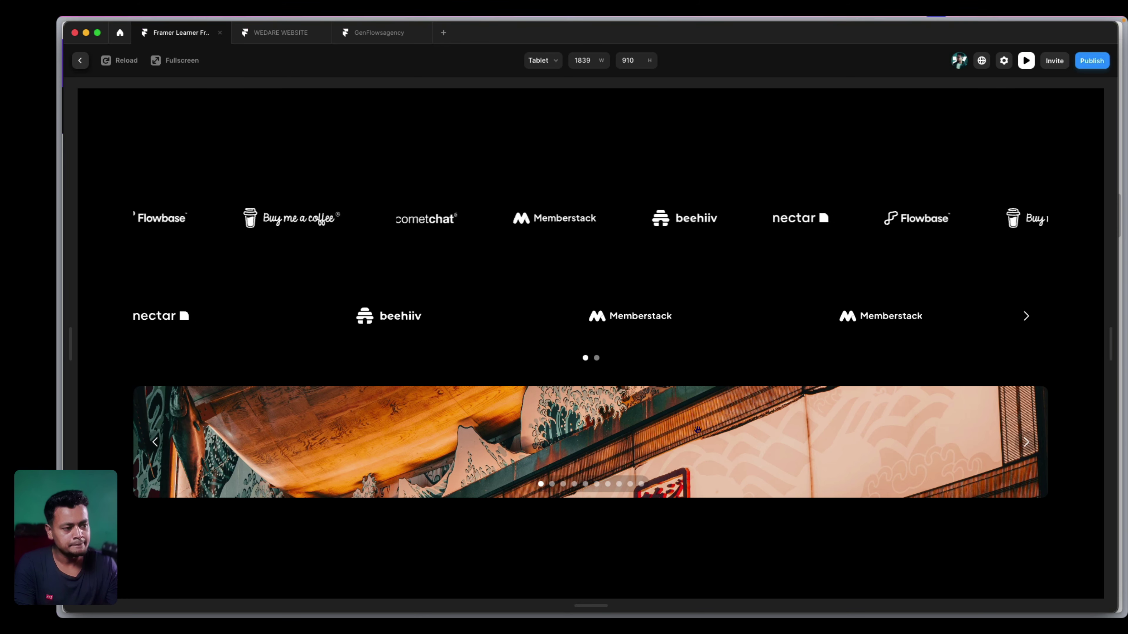
key("super+p")
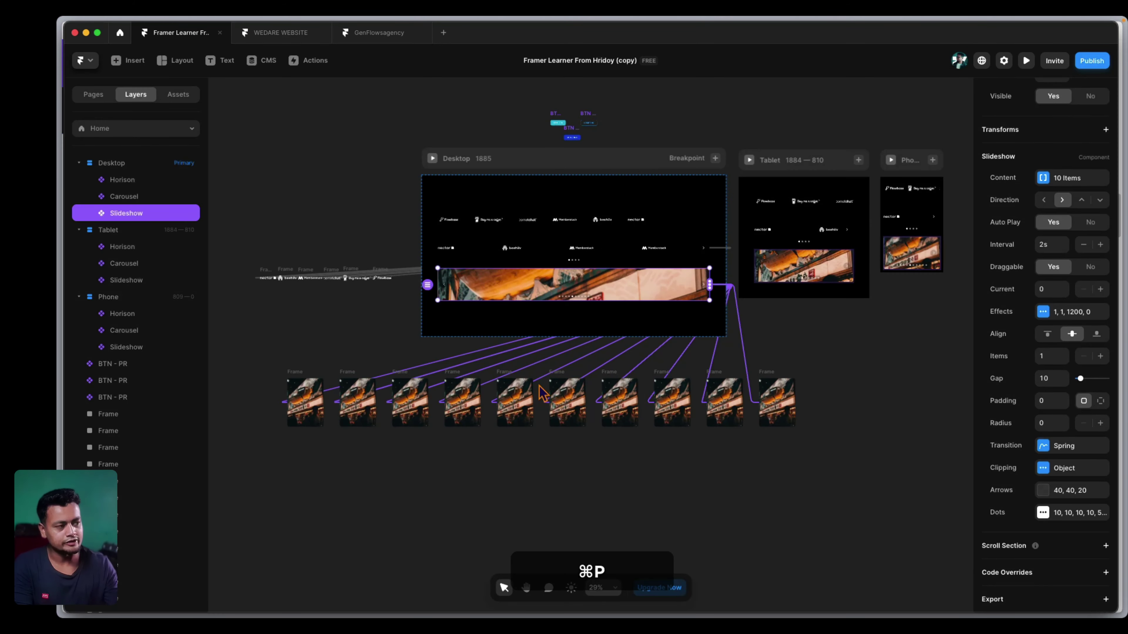
key("super+p")
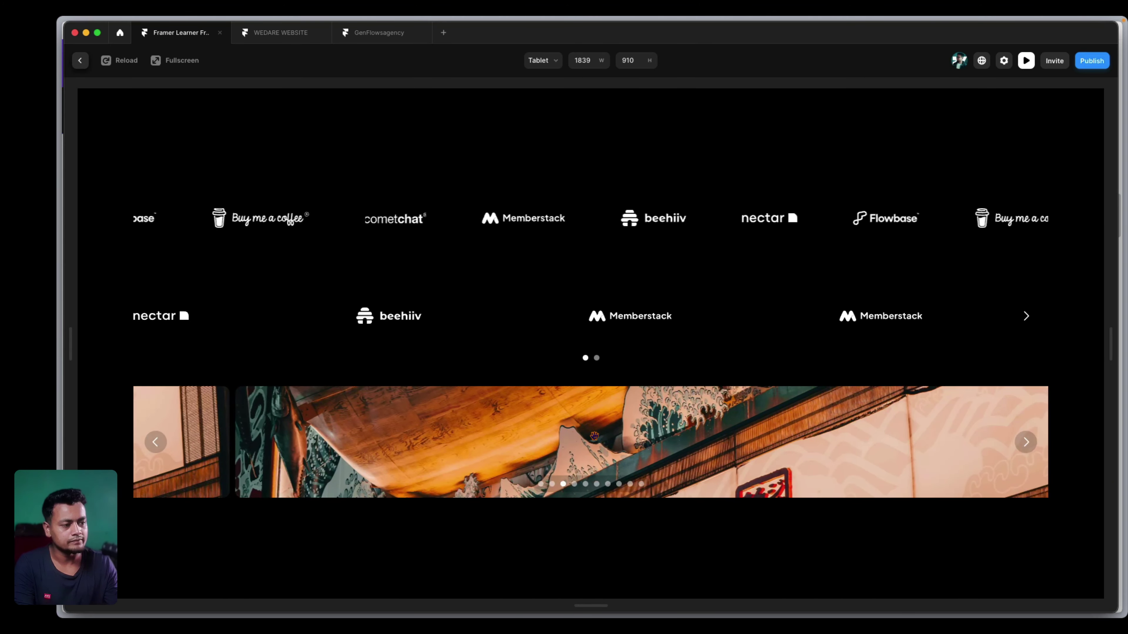
key("super+p")
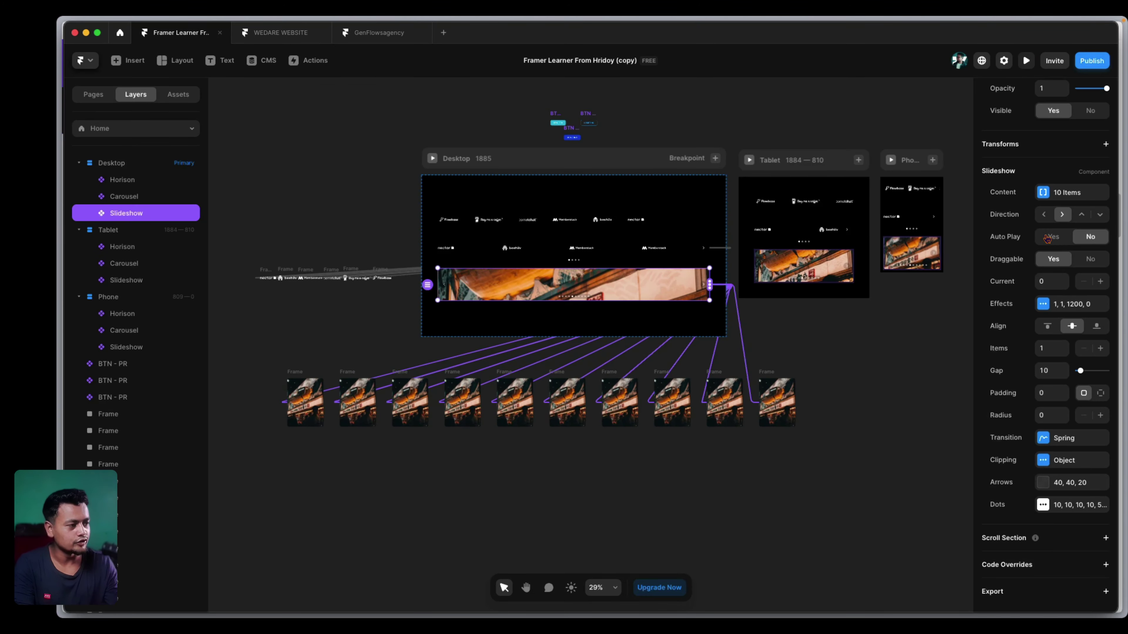
Set the slideshow's Draggable option to No and Auto Play to Yes, and preview the page
left_click(1080, 259)
left_click(1070, 240)
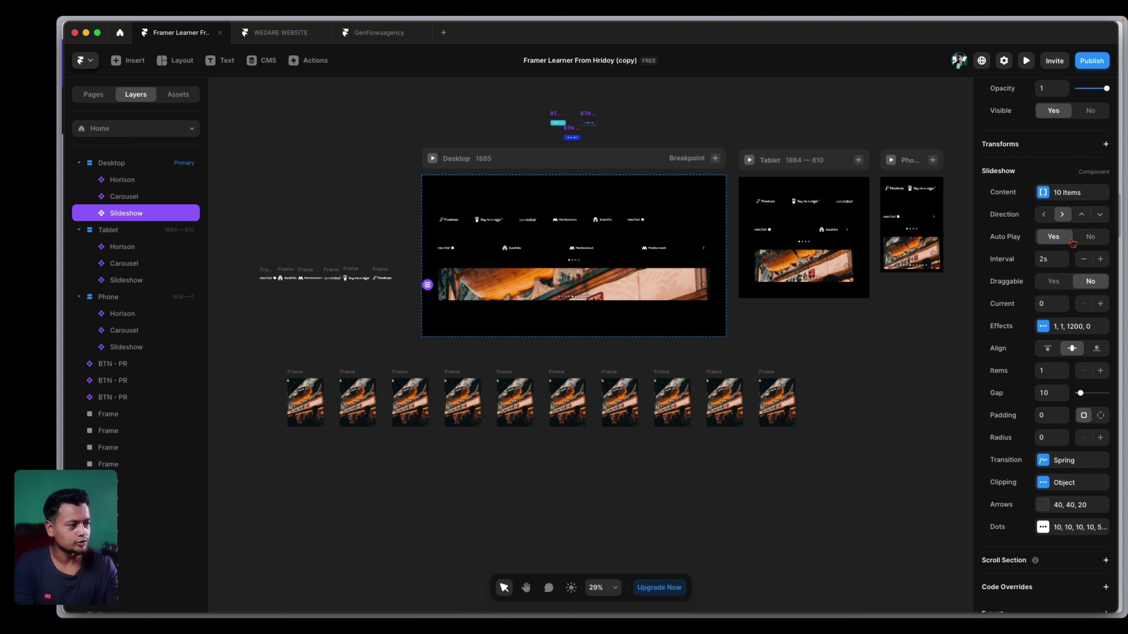
key("super+p")
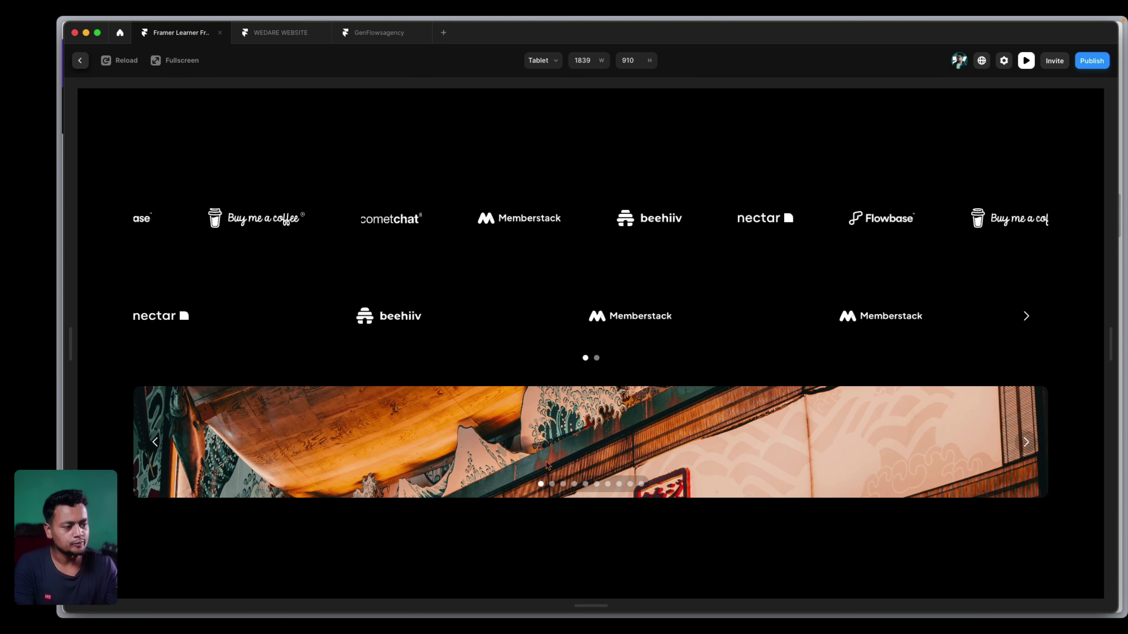
key("Escape")
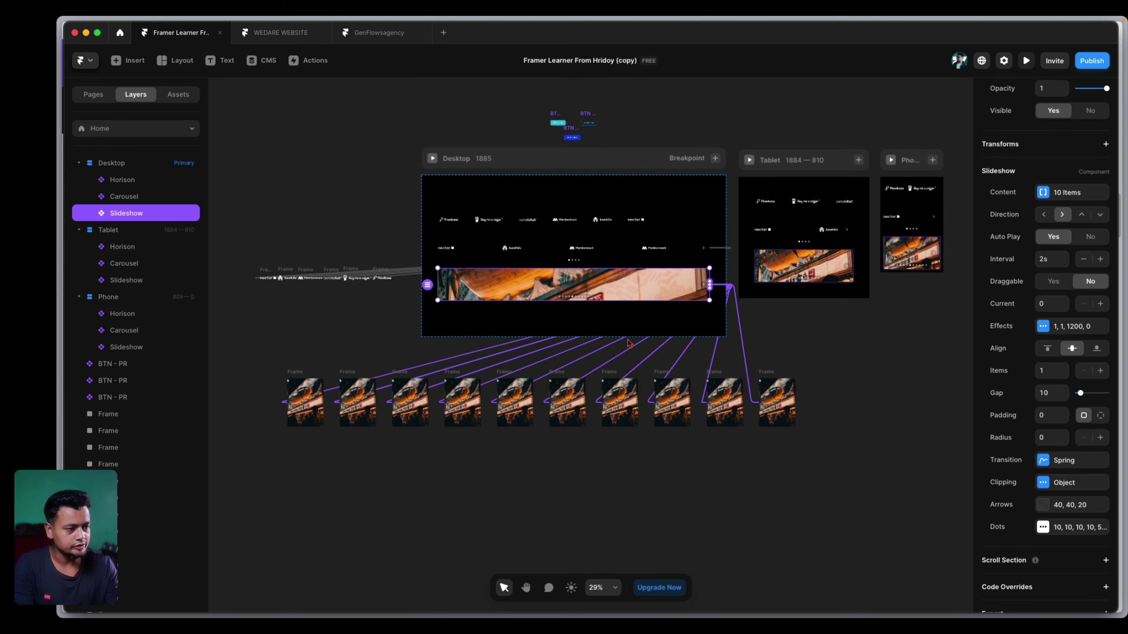
Enlarge the Desktop slideshow vertically to a little over twice its height, undoing the first resize attempt
left_click_drag(635, 301, 636, 360)
key("super+z")
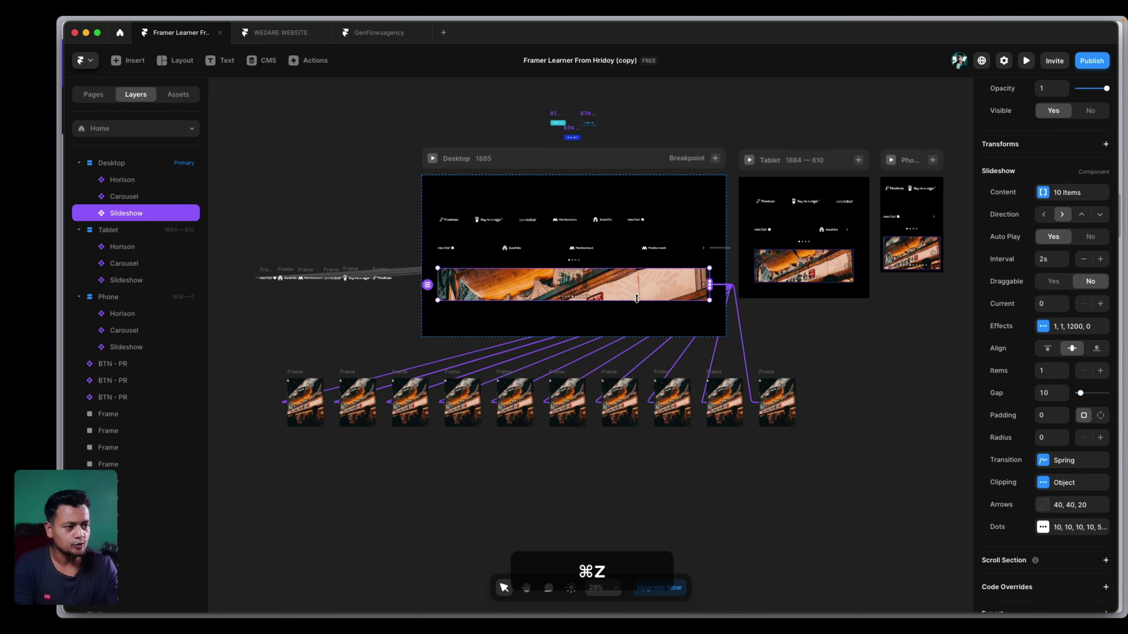
left_click_drag(636, 299, 638, 326)
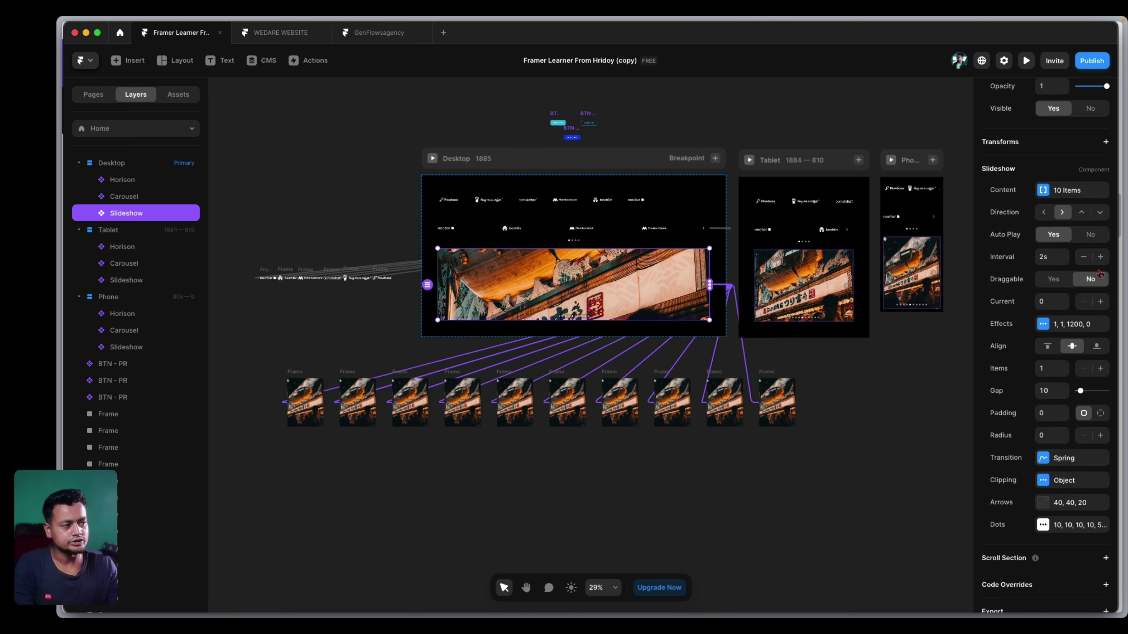
Switch to the browser to examine Designership's Student spotlight carousel, and return to Framer to inspect the slideshow's pagination dots
key("super+Tab")
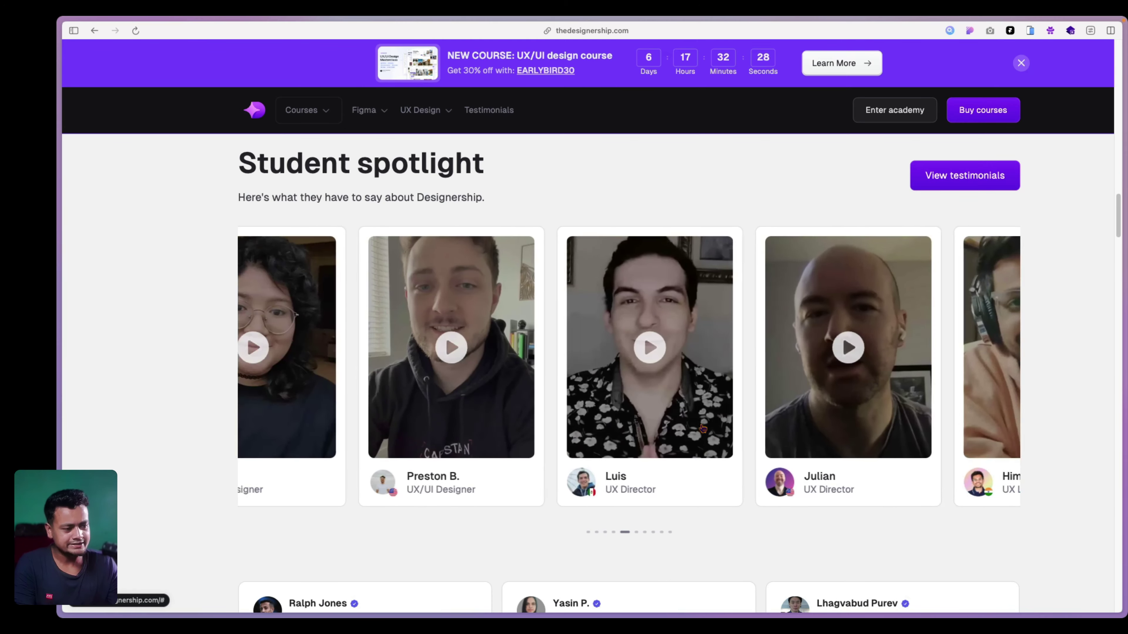
key("super+Tab")
scroll(603, 306, "up", 10)
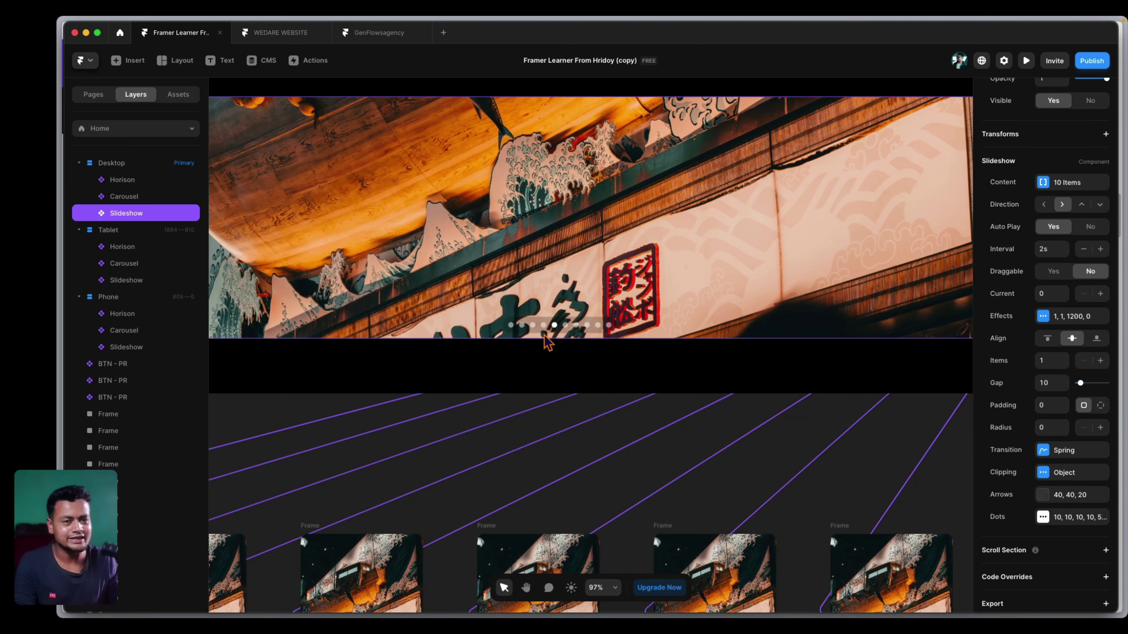
scroll(570, 327, "down", 8)
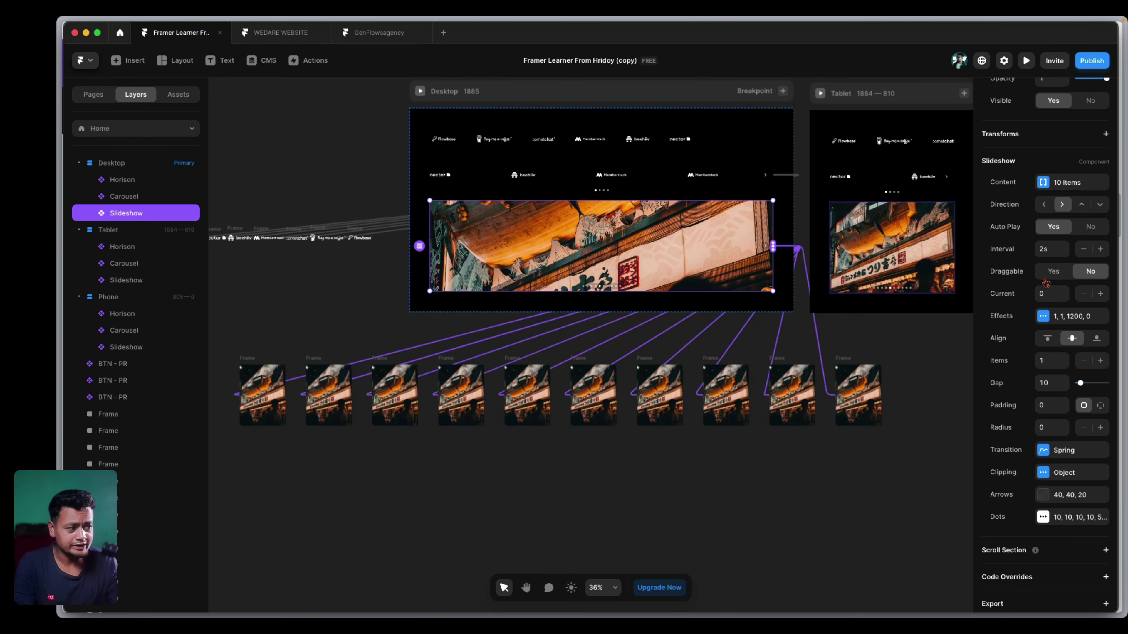
Set the On Hover behaviour in the slideshow's effects to Pause
scroll(1045, 296, "down", 1)
left_click(1047, 288)
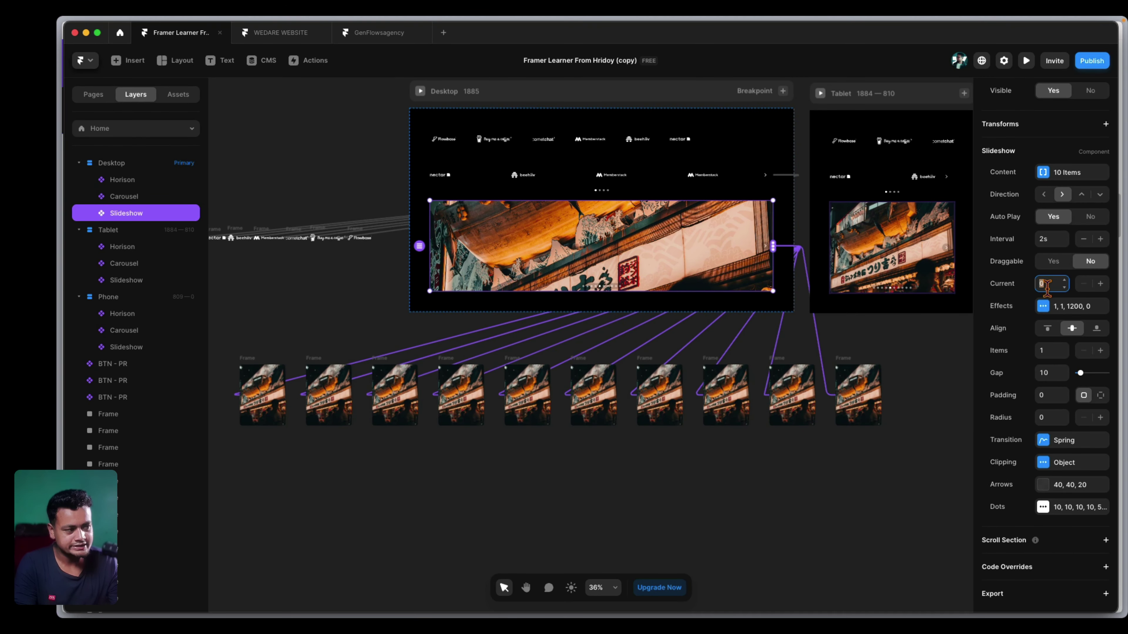
left_click(1049, 306)
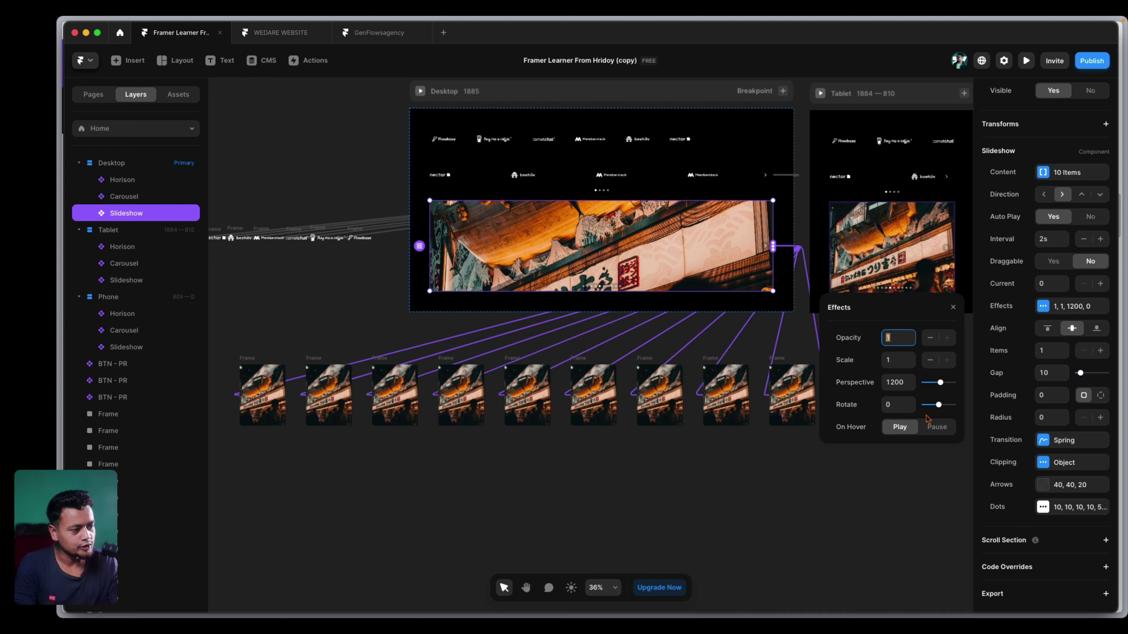
left_click(928, 431)
left_click(930, 427)
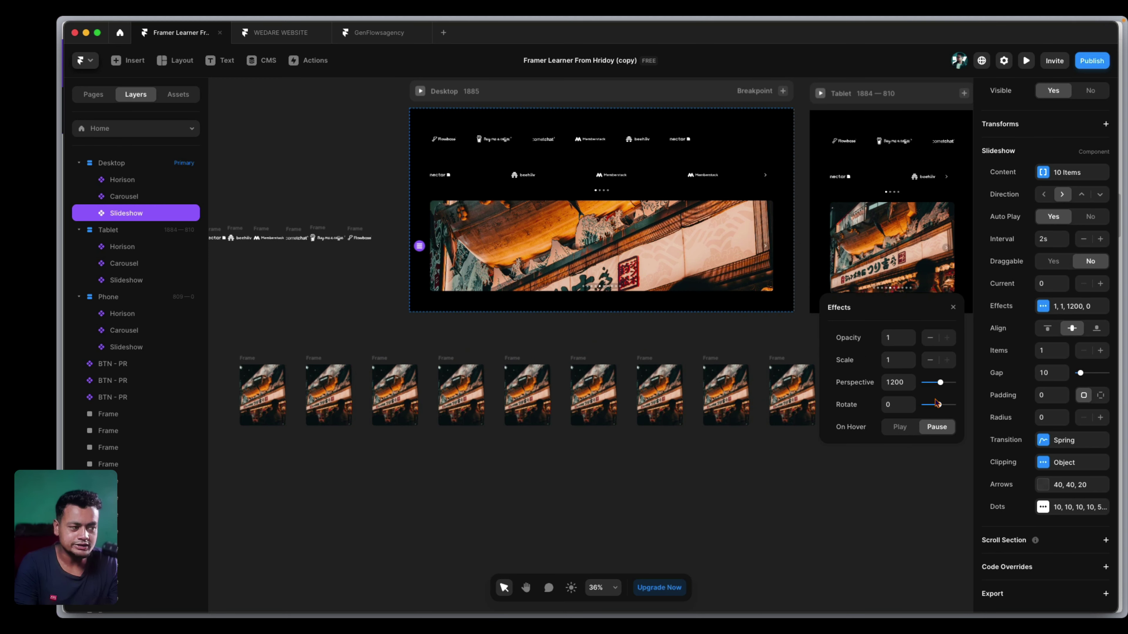
Try a Perspective of 200, a Scale of 0 and top alignment on the slideshow
left_click_drag(940, 383, 923, 383)
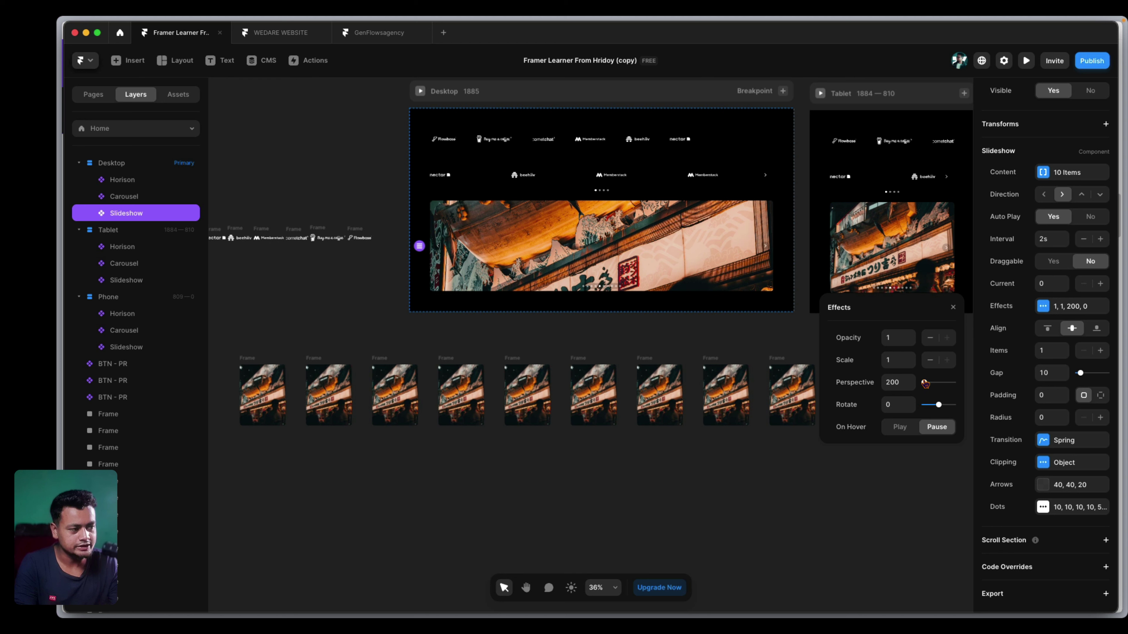
key("super+z")
double_click(894, 360)
type("0")
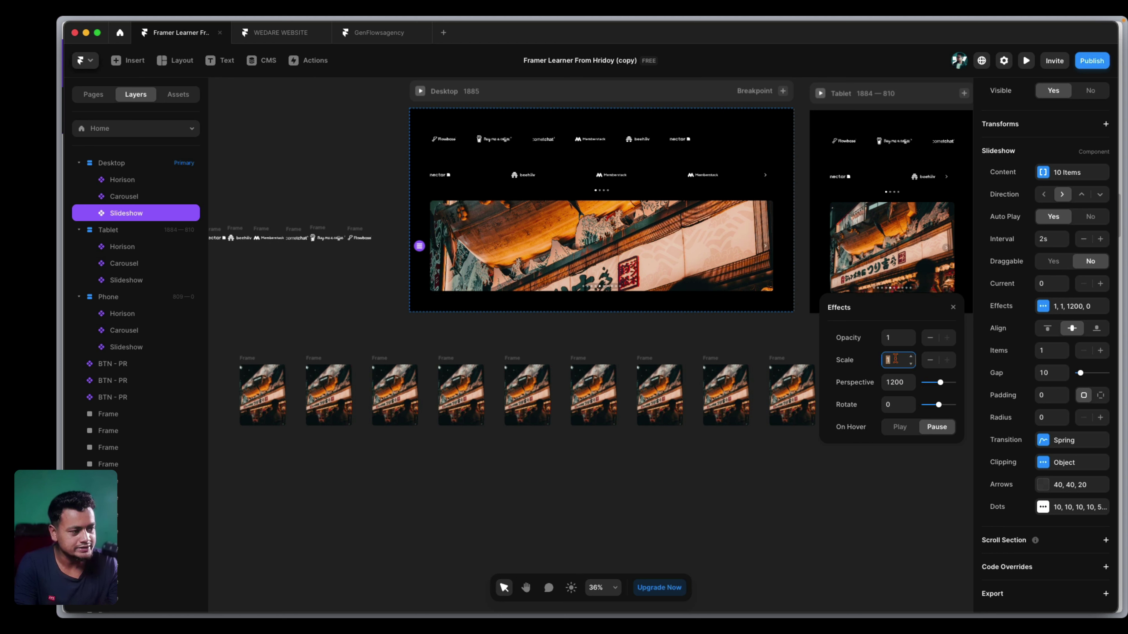
key("Return")
type("1")
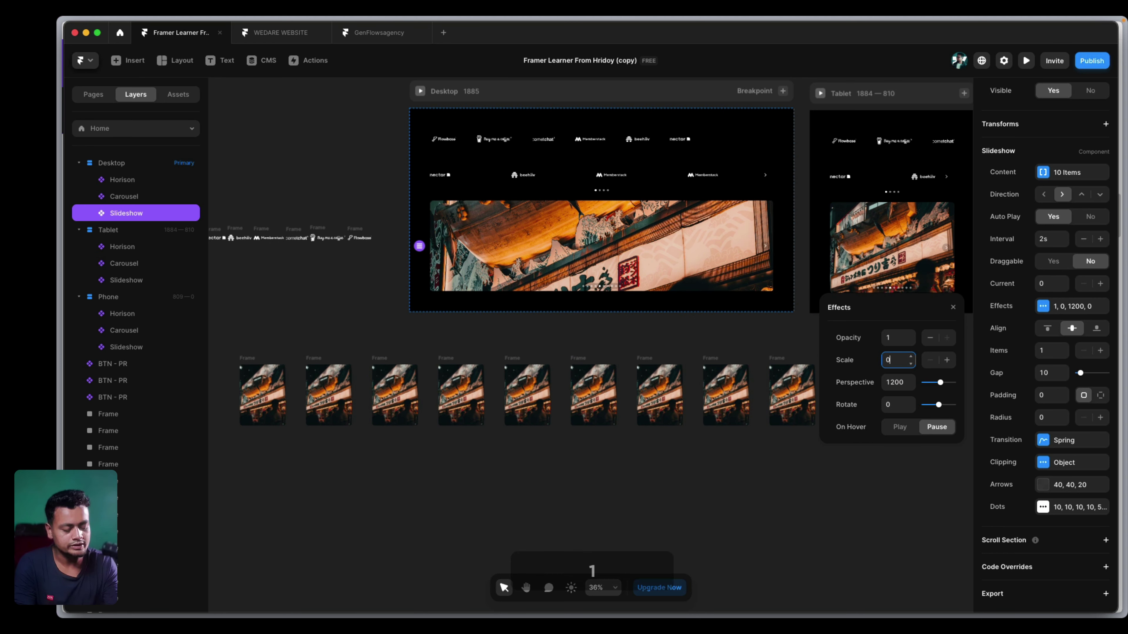
key("Return")
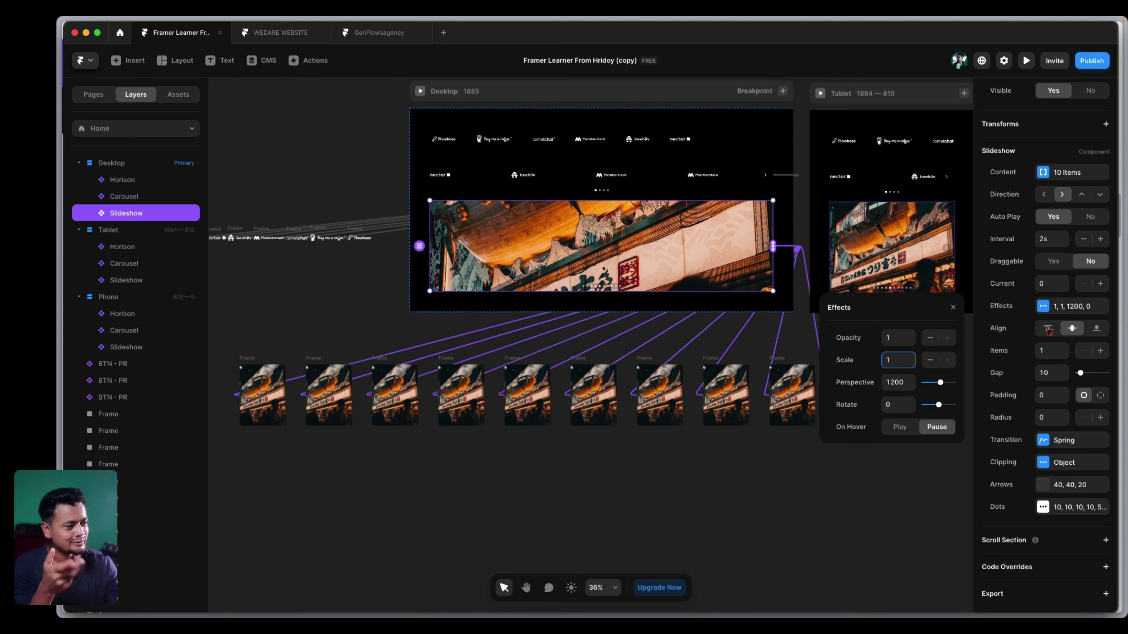
left_click(1054, 336)
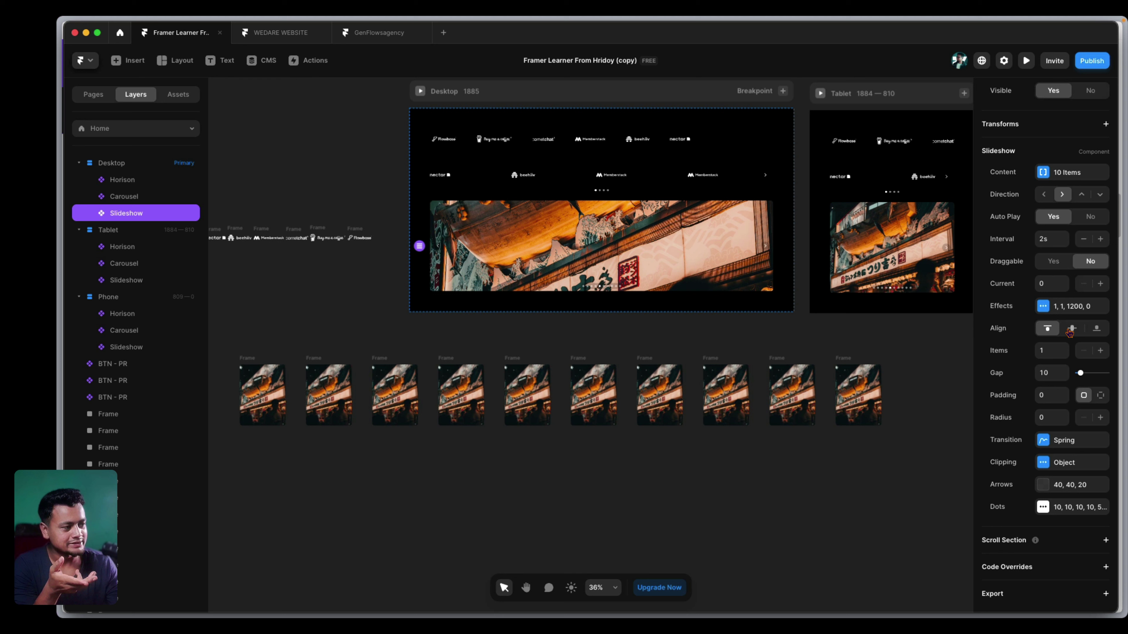
Set the slideshow's number of visible items to 4, trying 2 and 3 on the way
left_click(1050, 352)
type("2")
key("Return")
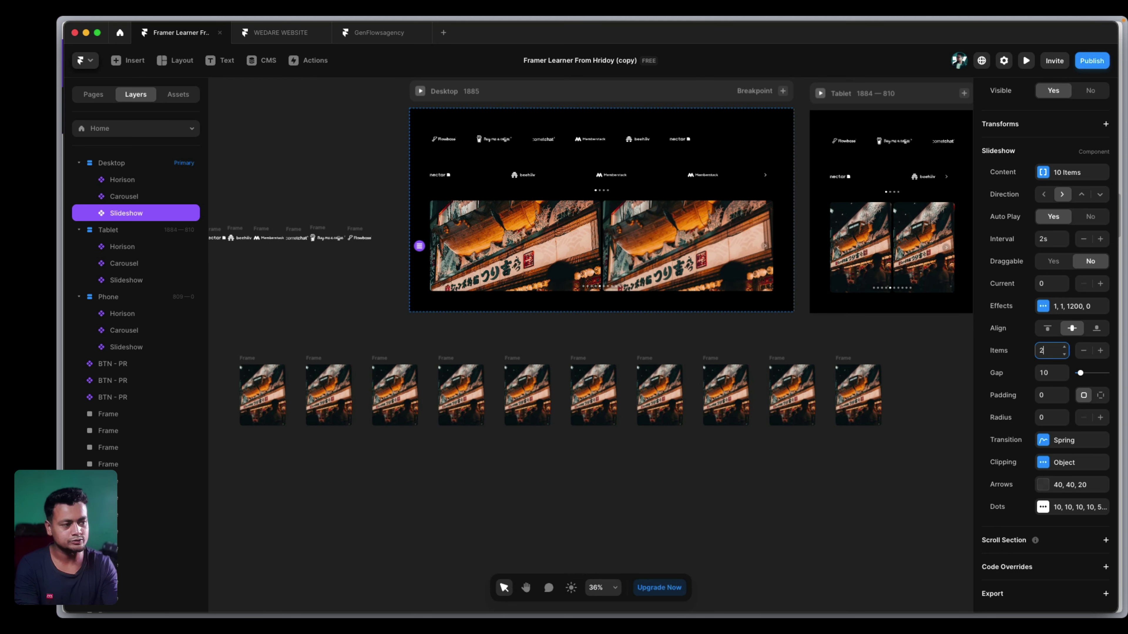
type("3")
key("Return")
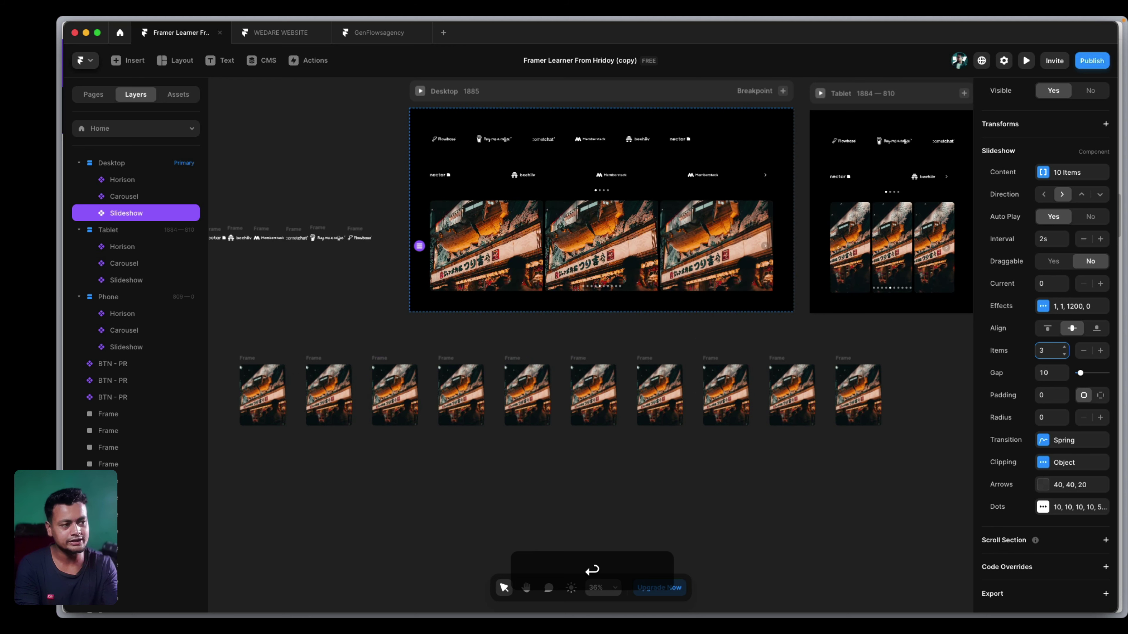
type("4")
key("Return")
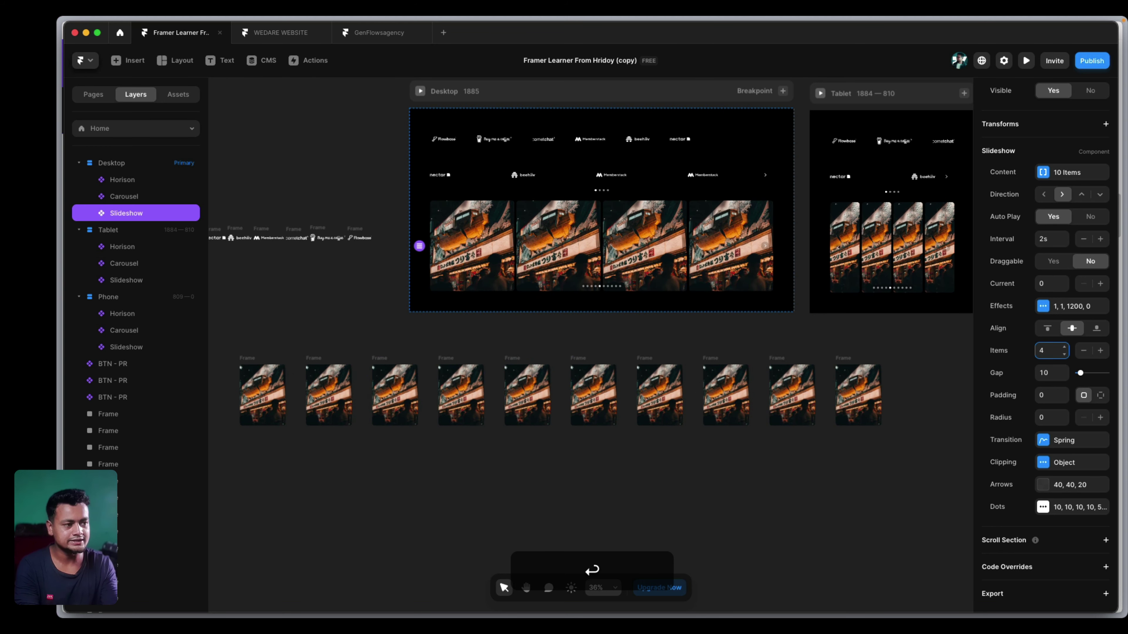
Check Designership's Student spotlight carousel in the browser, and return to Framer to stretch the Desktop slideshow to a height of about 621
key("super+Tab")
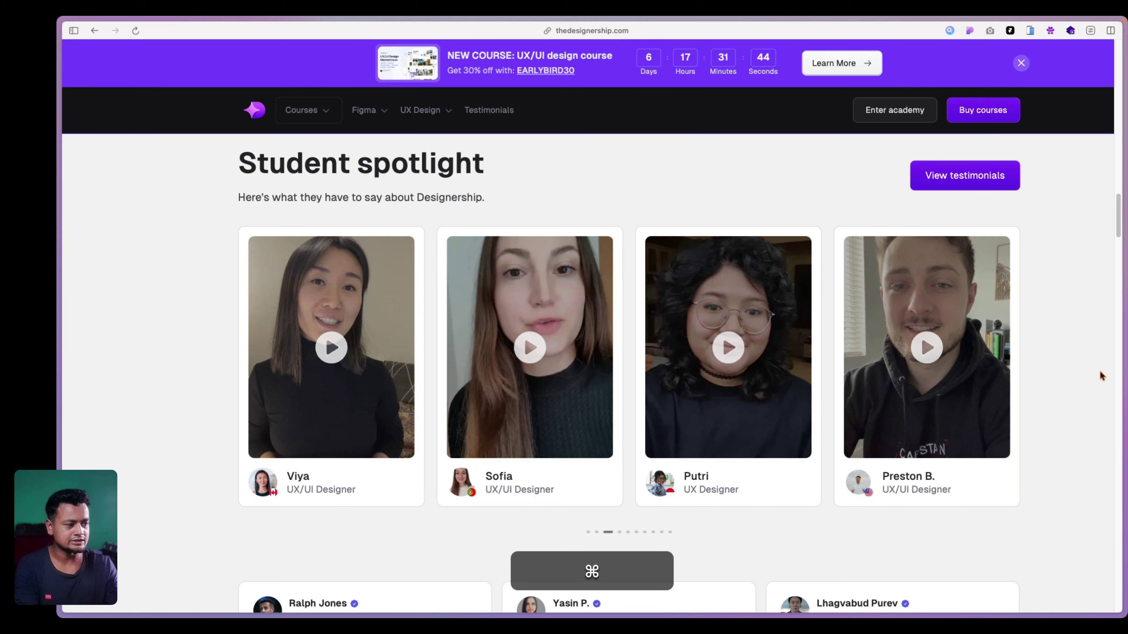
key("super+Tab")
left_click_drag(703, 291, 700, 328)
Check one photo frame's dimensions and try a height of 300 on the Desktop slideshow
scroll(634, 329, "down", 2)
left_click(633, 355)
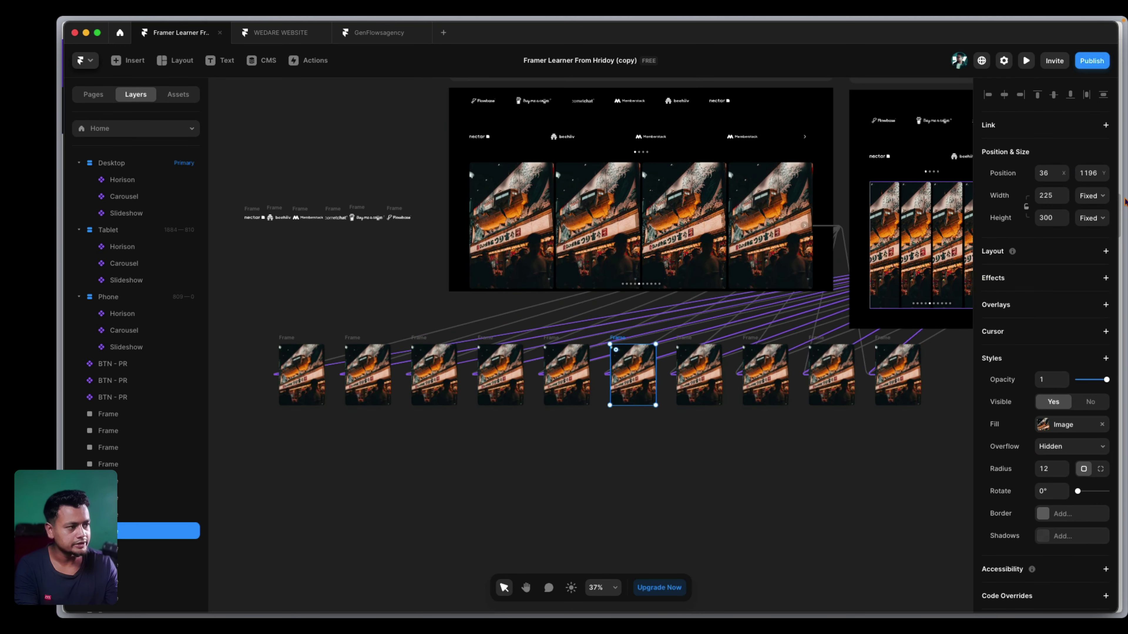
key("super+z")
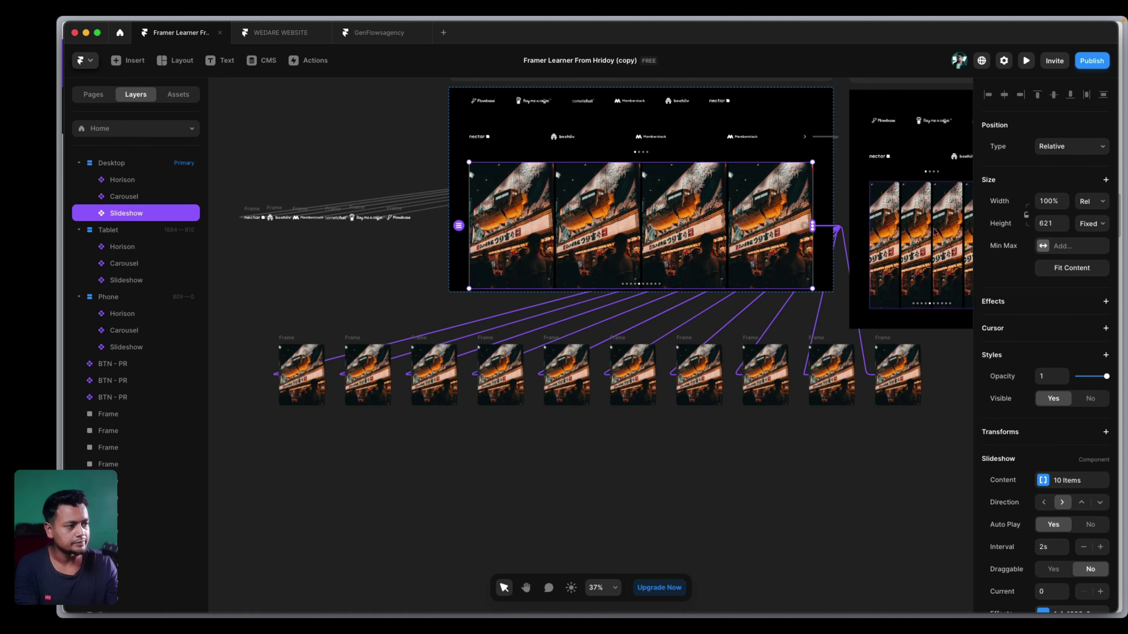
left_click(1042, 224)
type("300")
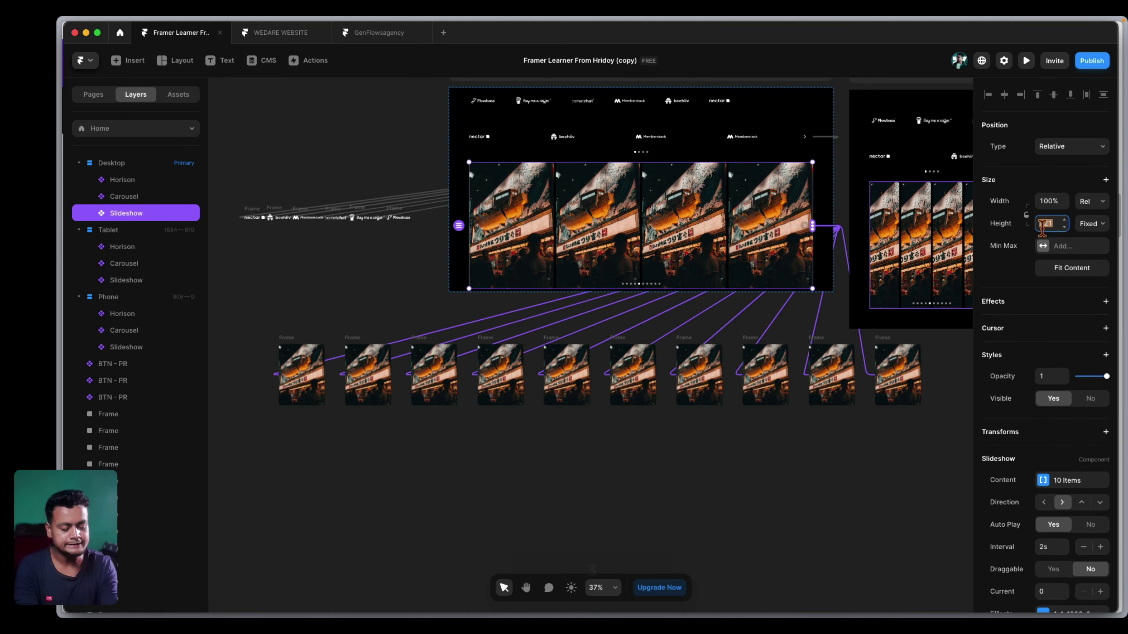
key("Return")
key("super+z")
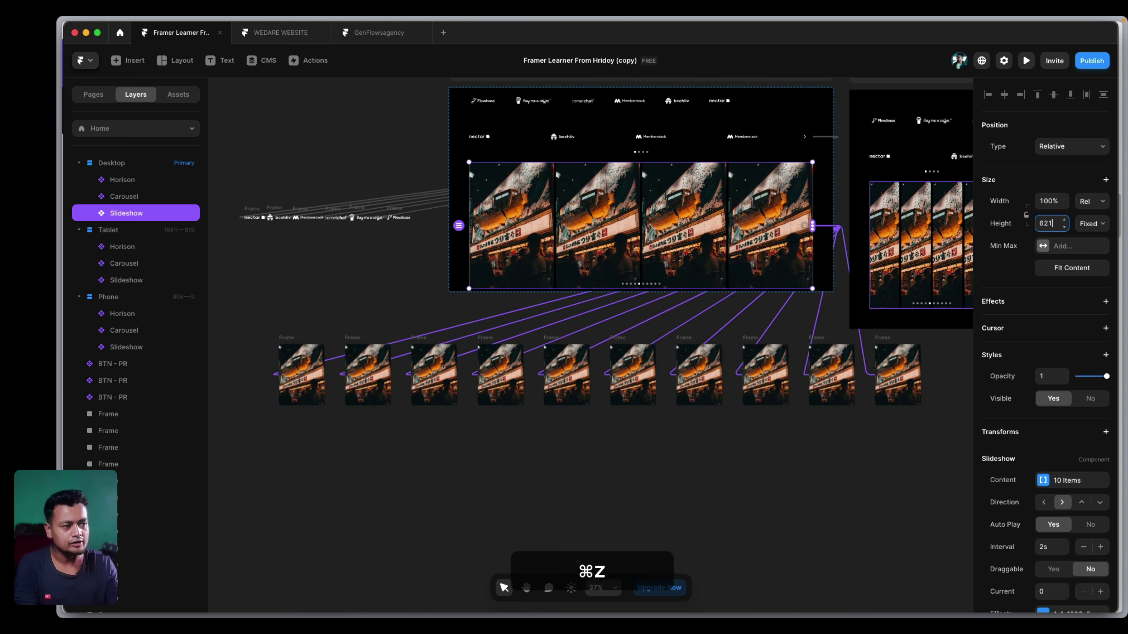
Set the gap between the slideshow's items to 32
scroll(602, 273, "right", 3)
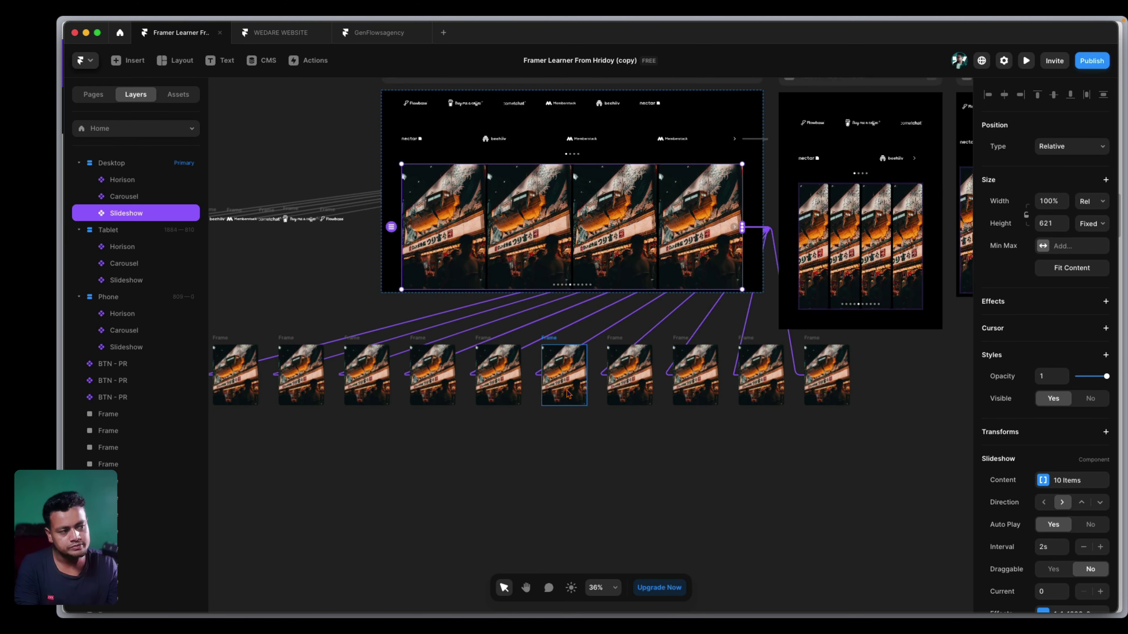
scroll(597, 280, "down", 5)
scroll(594, 289, "up", 5)
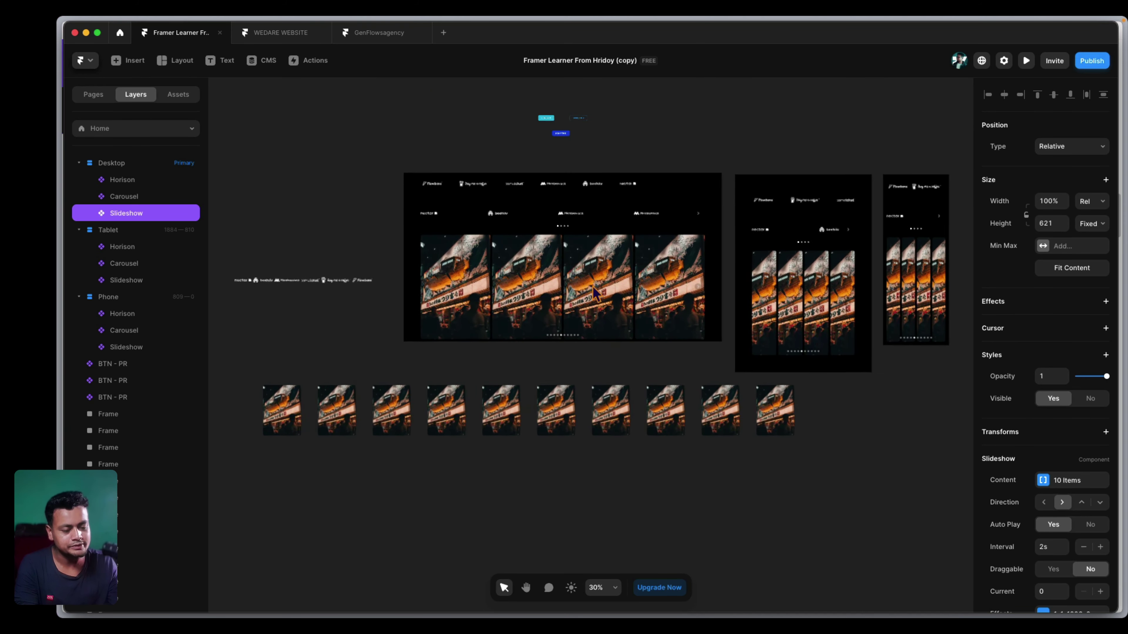
scroll(1030, 469, "down", 5)
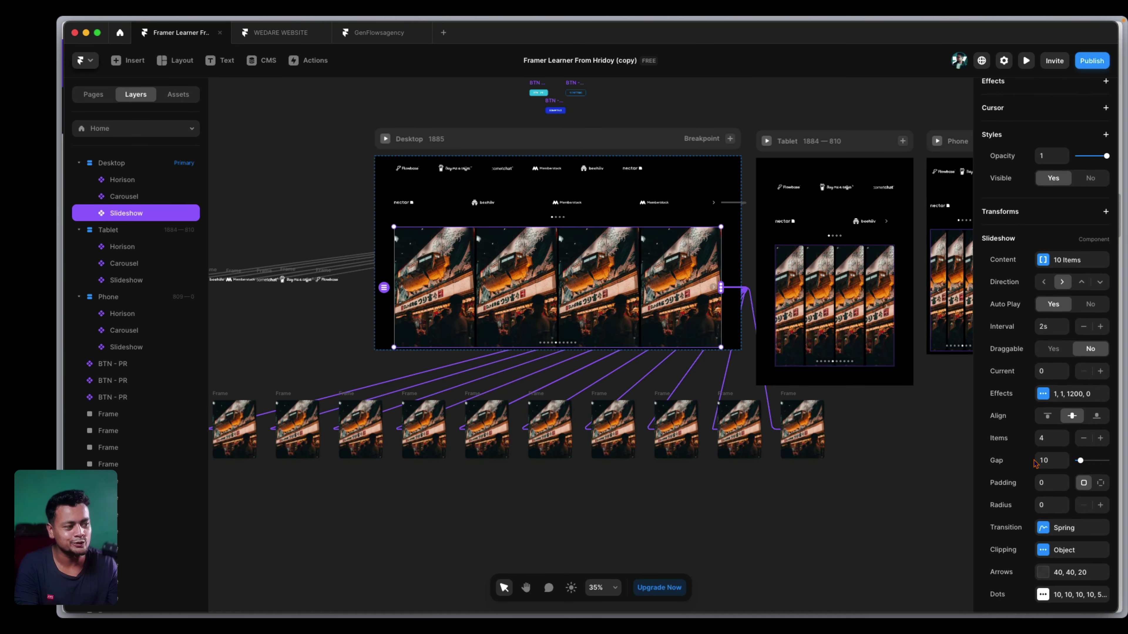
scroll(1047, 444, "down", 2)
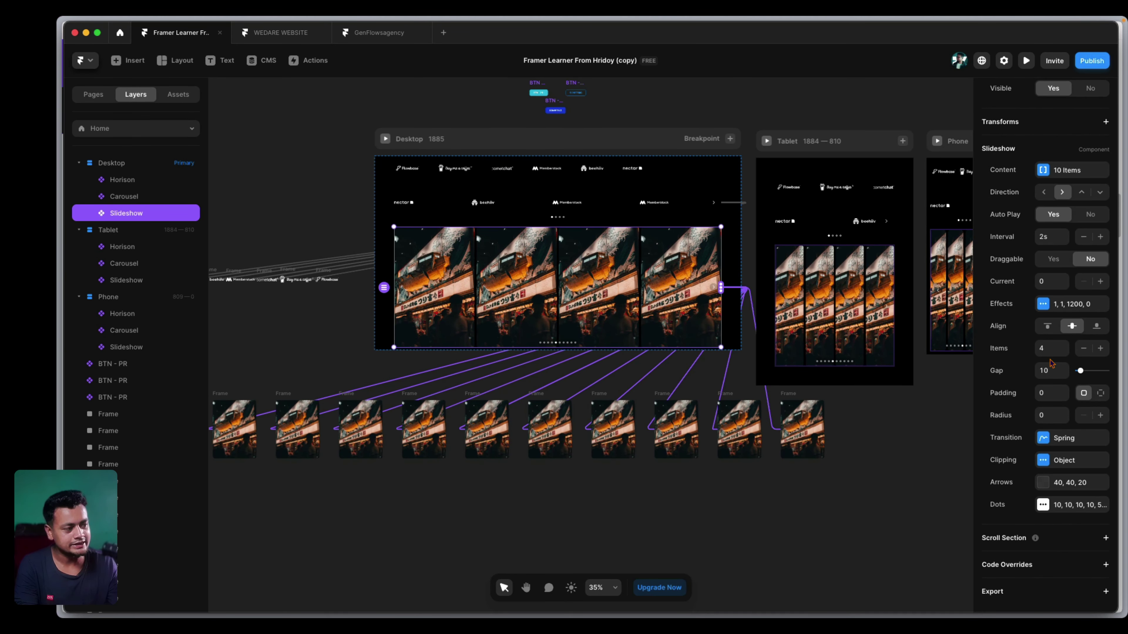
left_click(1046, 371)
type("32")
key("Return")
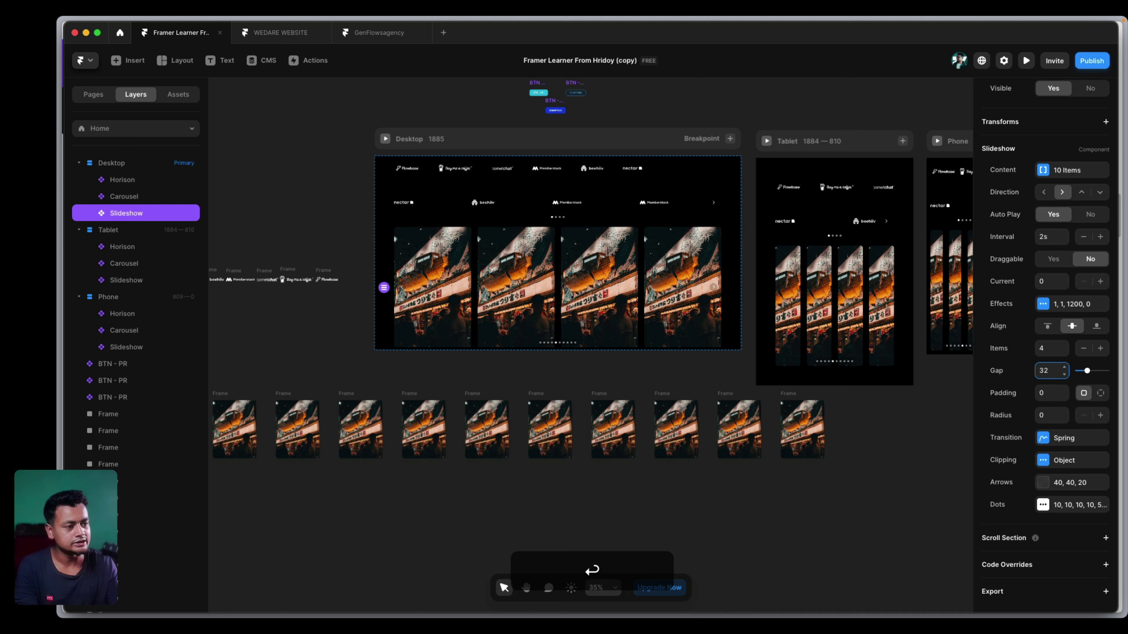
Set the slideshow's Spring transition to a Stiffness of 400 and a Damping of 100, trying a Damping of 60 on the way
left_click(1050, 393)
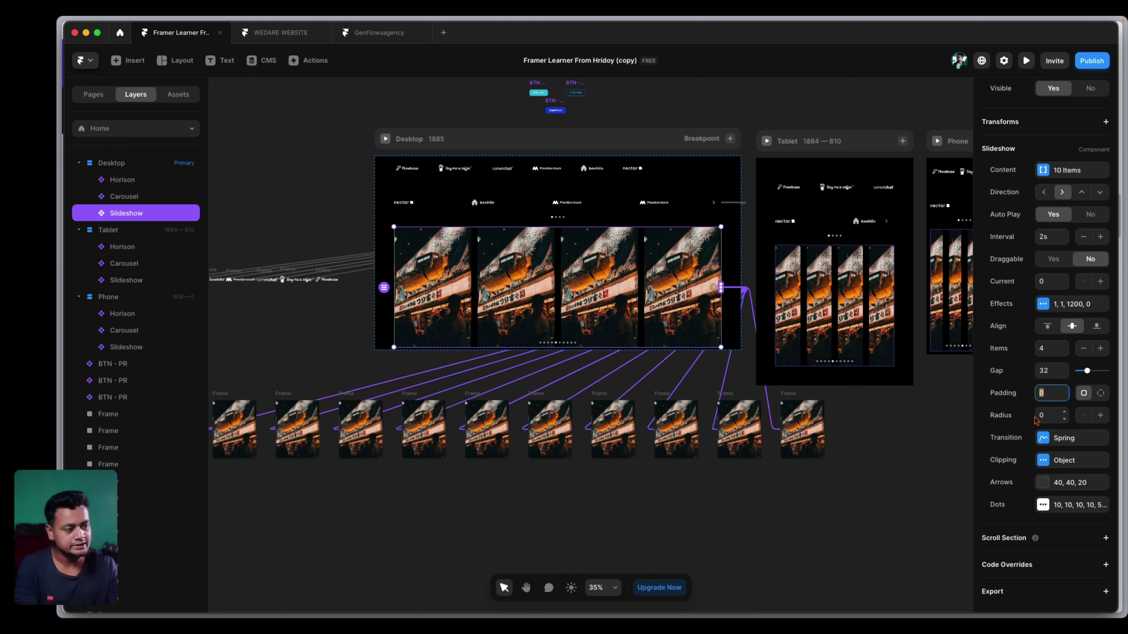
left_click(1055, 444)
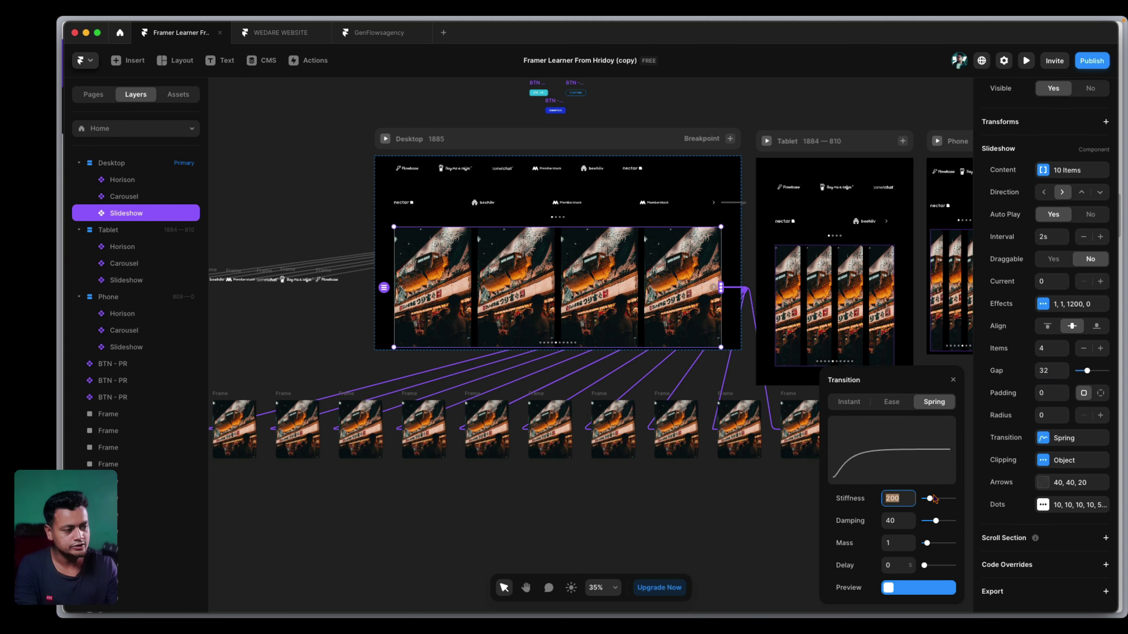
type("400")
key("Tab")
type("40")
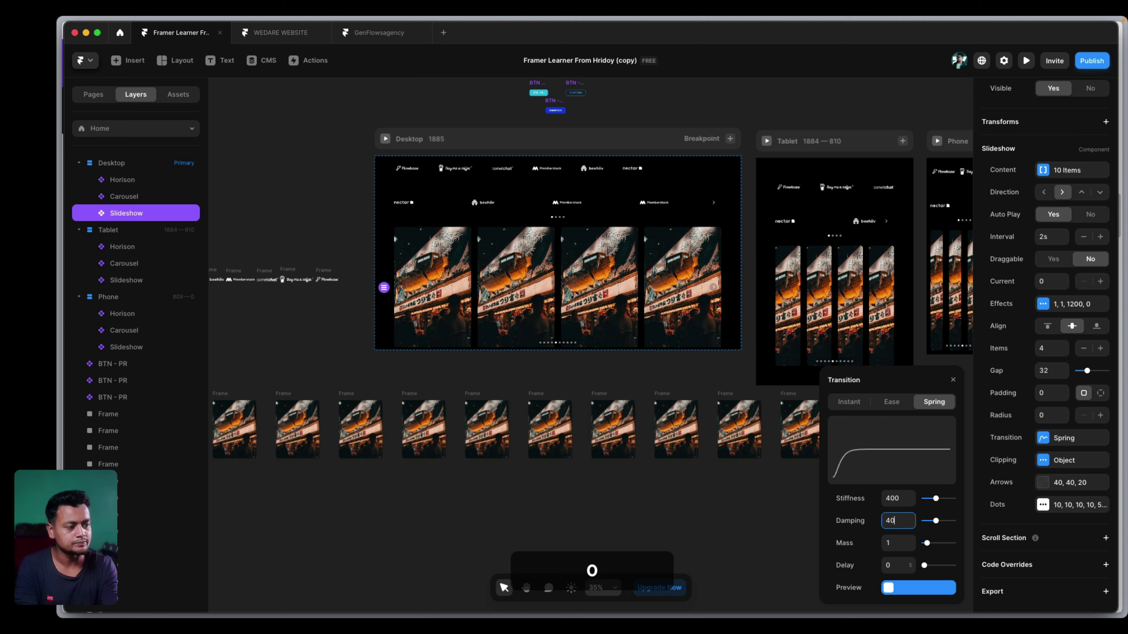
key("BackSpace")
key("BackSpace")
type("60")
key("Return")
key("Tab")
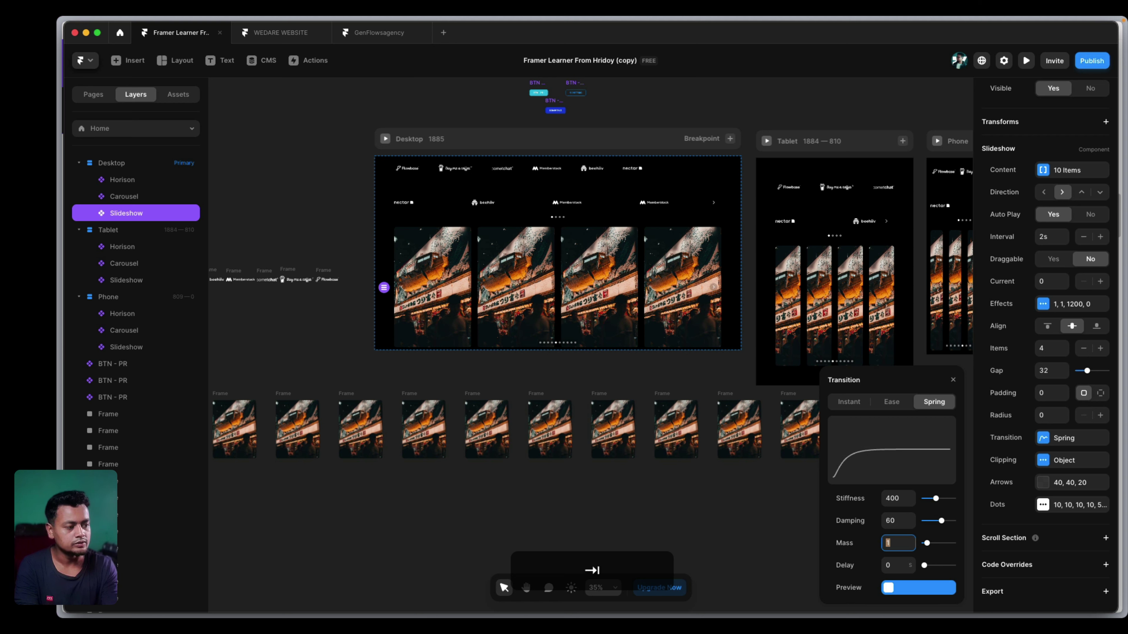
left_click(894, 521)
type("100")
key("Return")
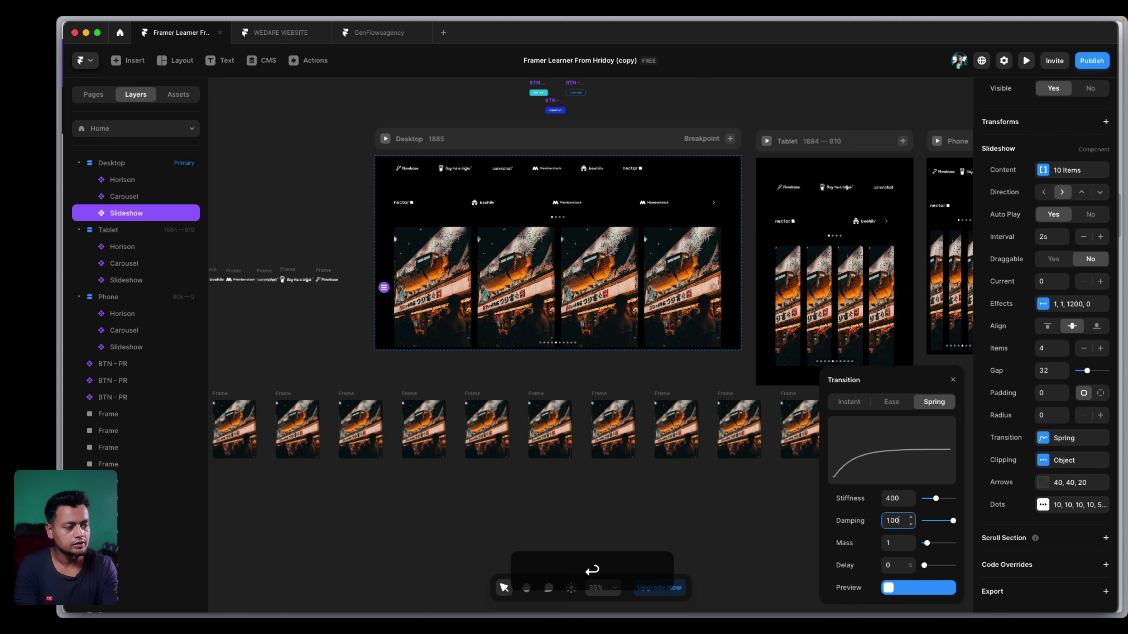